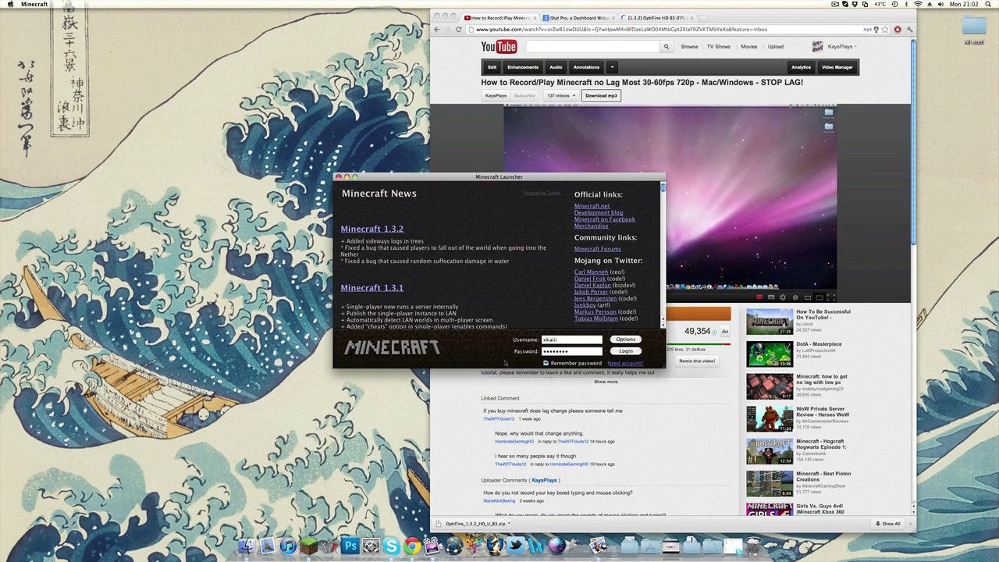
# Log in with the saved account in the Minecraft launcher and load the single-player world Fizzy
pyautogui.moveTo(495, 178); pyautogui.dragTo(336, 222)
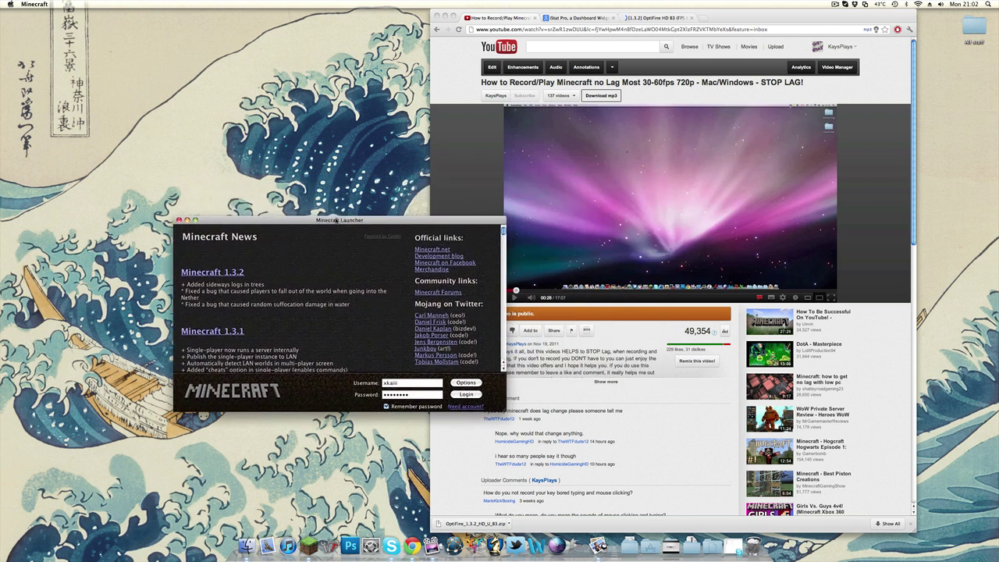
pyautogui.click(468, 396)
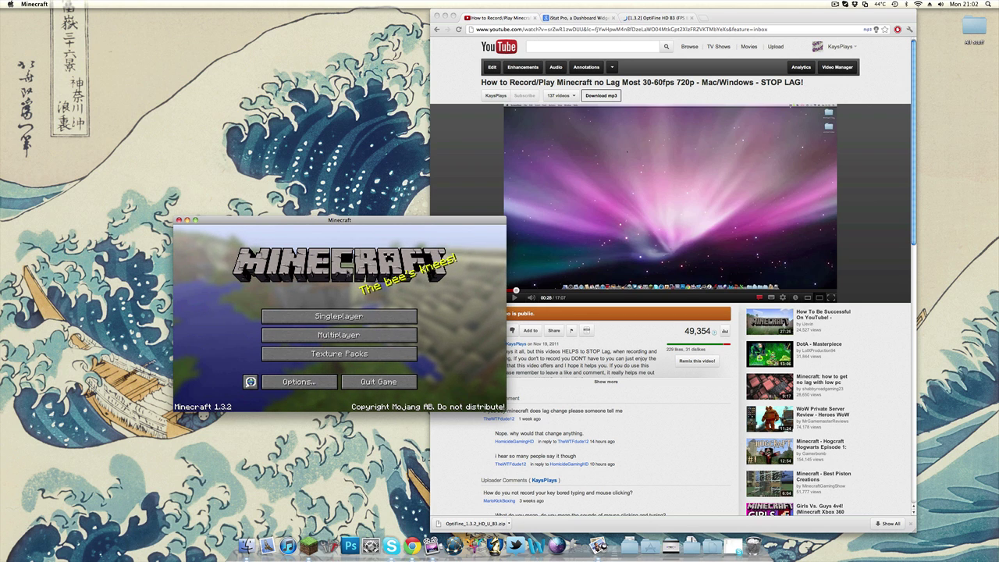
pyautogui.click(319, 318)
pyautogui.click(300, 295)
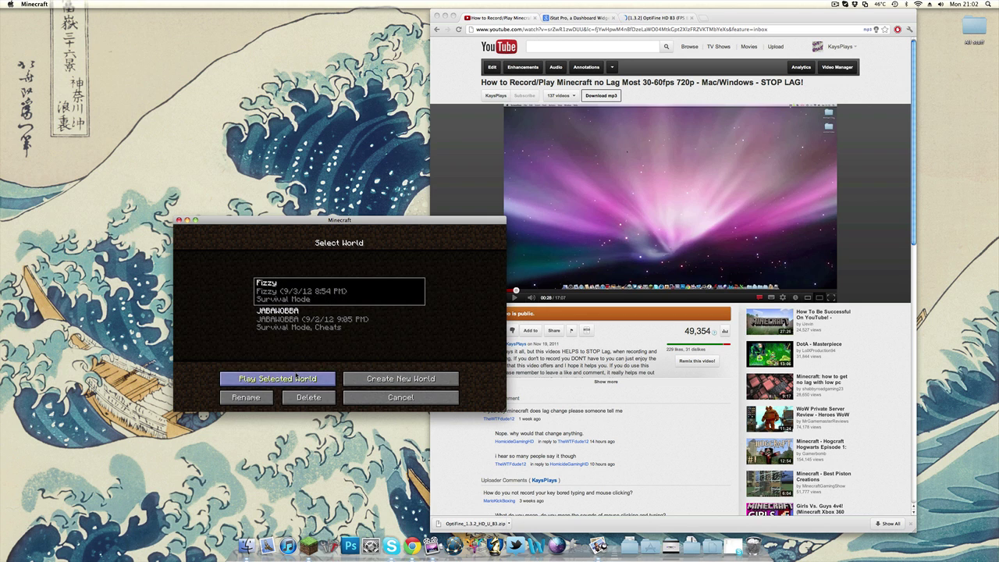
pyautogui.click(296, 378)
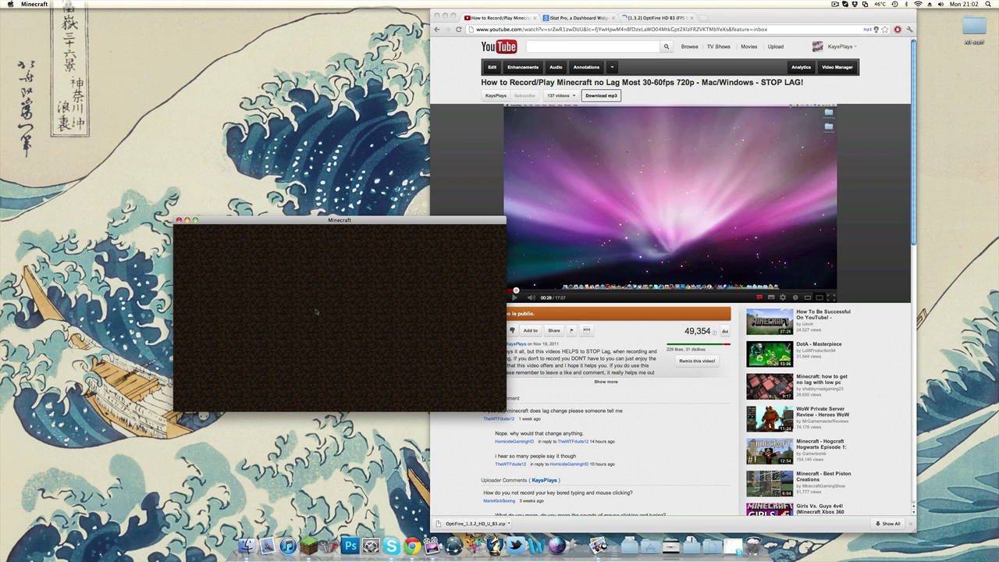
pyautogui.moveTo(340, 318)
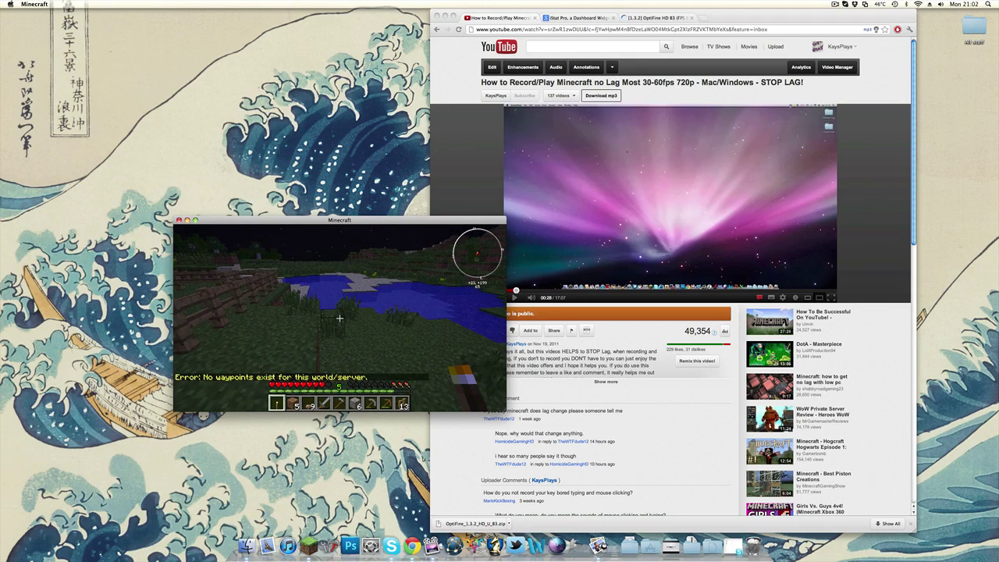
# Maximize the game window, resume the game from the pause menu and switch to full screen
pyautogui.press('Escape')
pyautogui.click(196, 221)
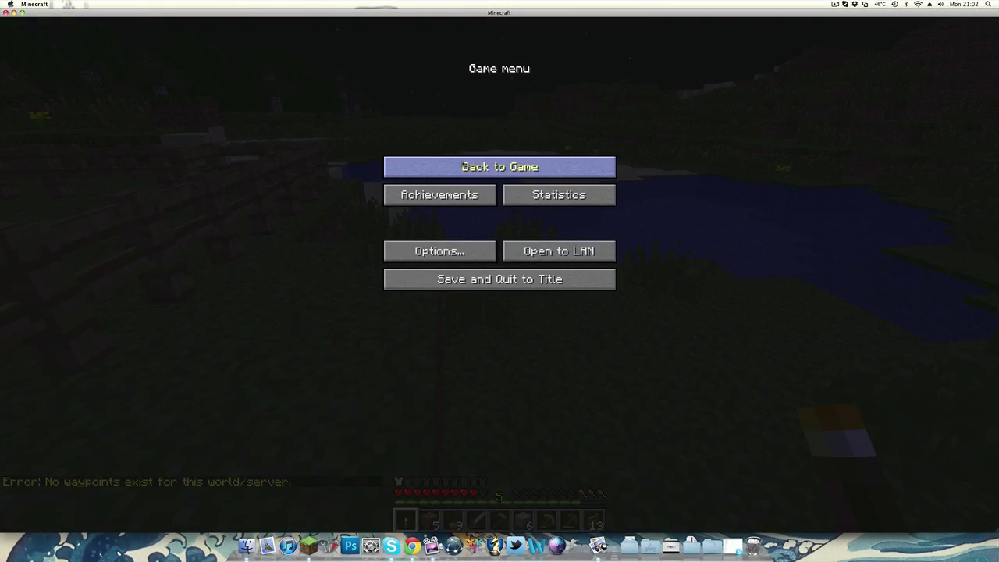
pyautogui.click(500, 166)
pyautogui.press('F11')
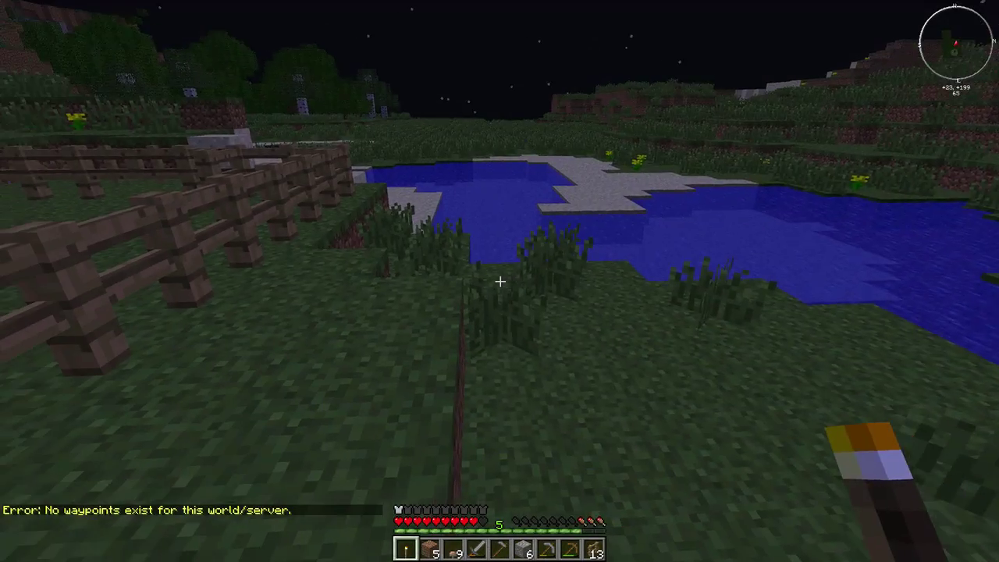
# Show the debug overlay and walk around the pond and cow pen to check the frame rate, and hide the overlay
pyautogui.moveTo(499, 281)
pyautogui.press('F3')
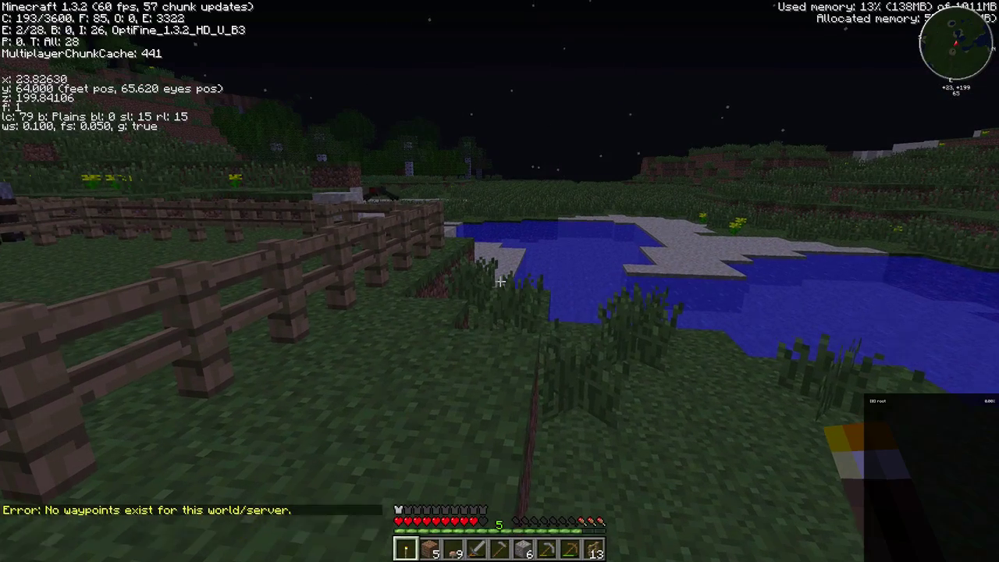
pyautogui.press('w')
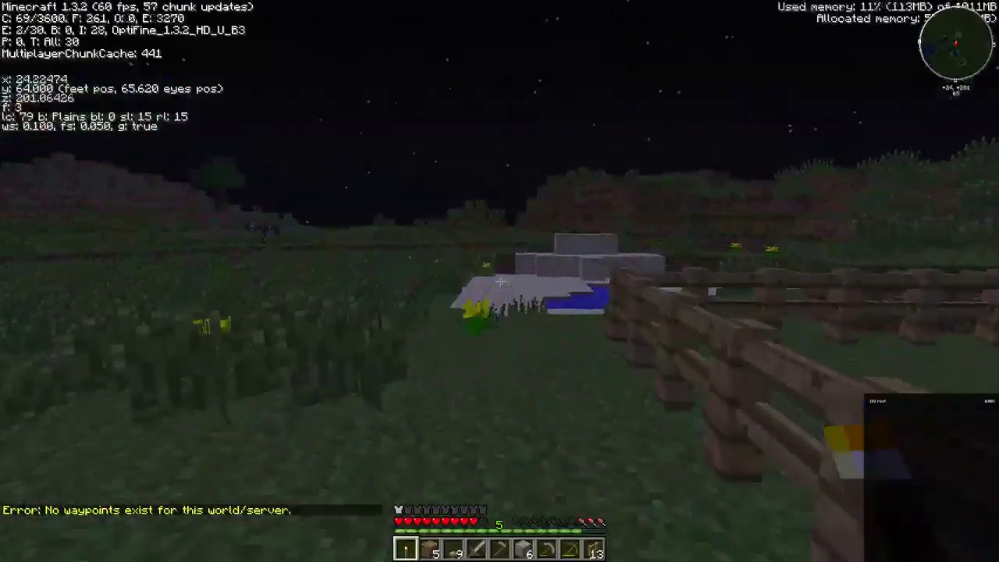
pyautogui.press('w')
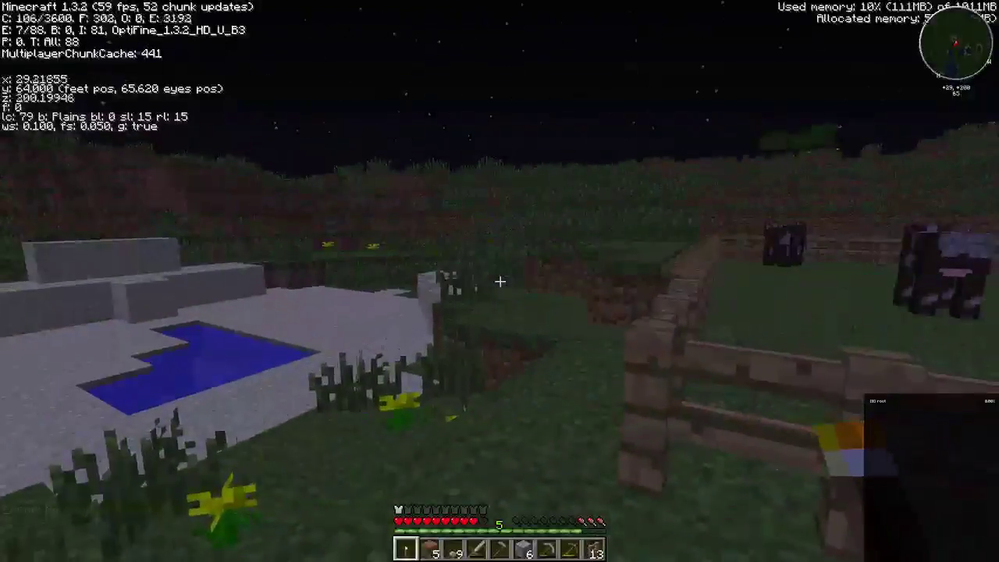
pyautogui.press('w')
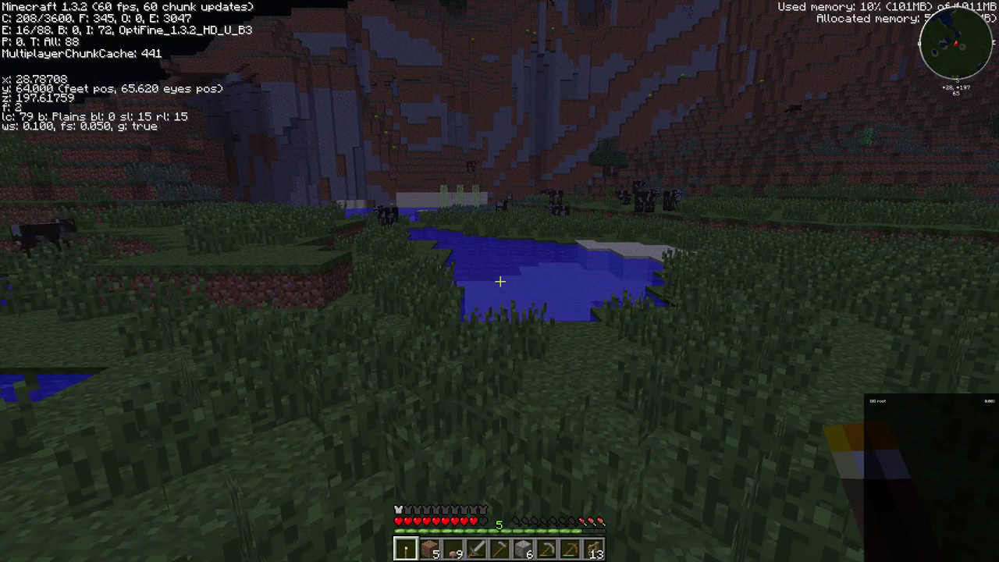
pyautogui.press('F3')
# Pause and resume the game, check the debug overlay once more and take the game out of full screen
pyautogui.press('Escape')
pyautogui.click(480, 243)
pyautogui.press('Escape')
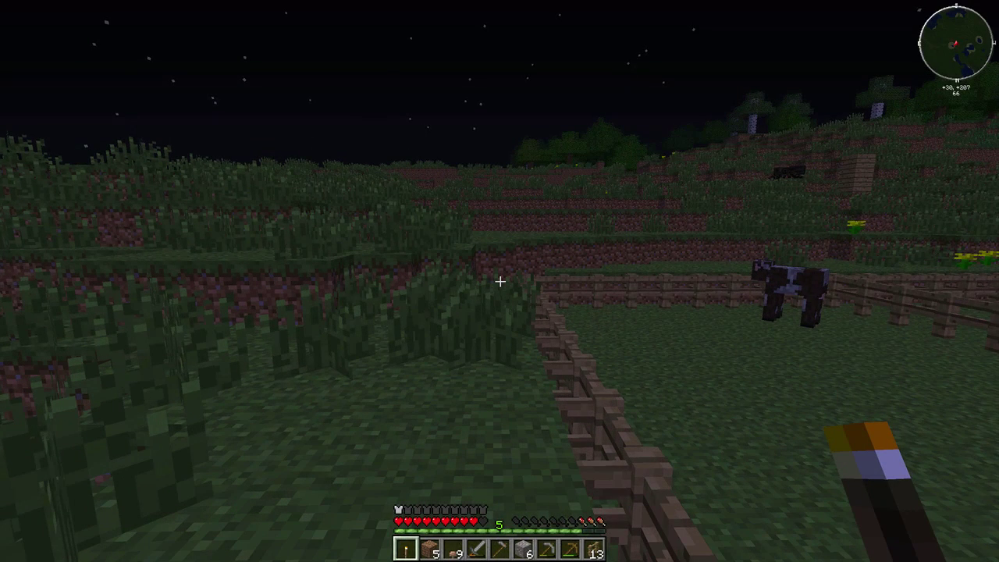
pyautogui.hotkey('shift', 'F3')
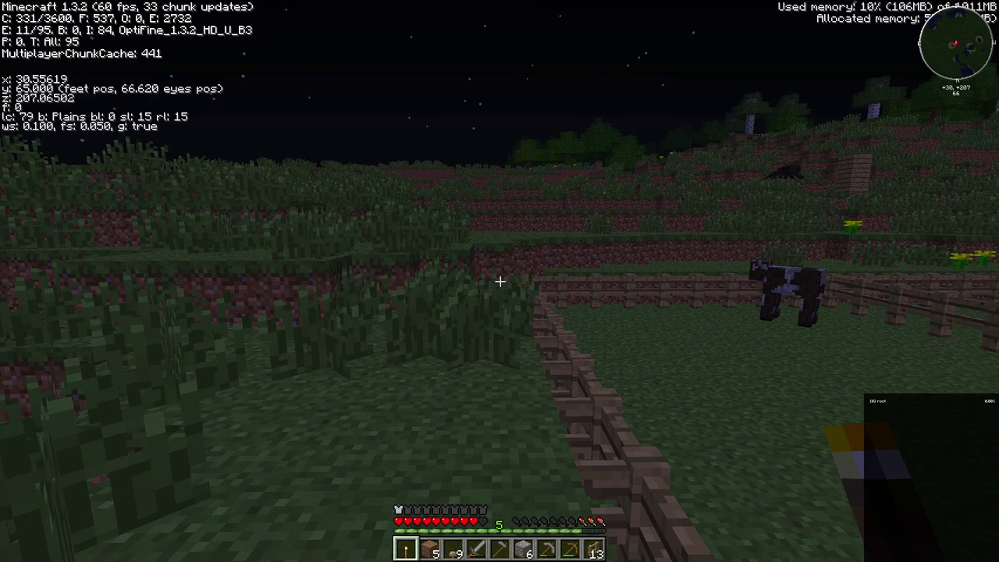
pyautogui.press('F3')
pyautogui.press('F11')
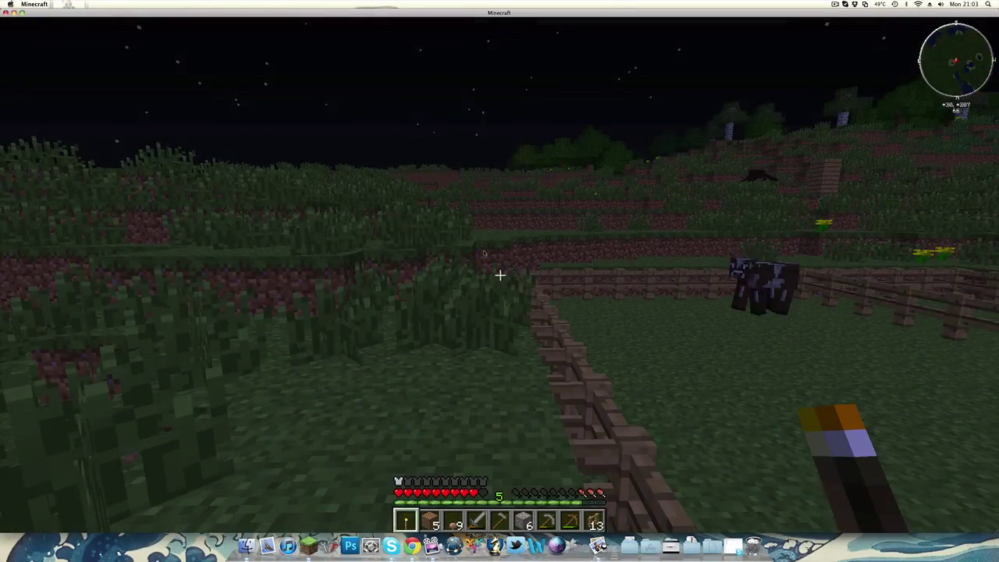
# Walk along the animal pen and the pond, and save and quit the world to the title screen
pyautogui.press('w')
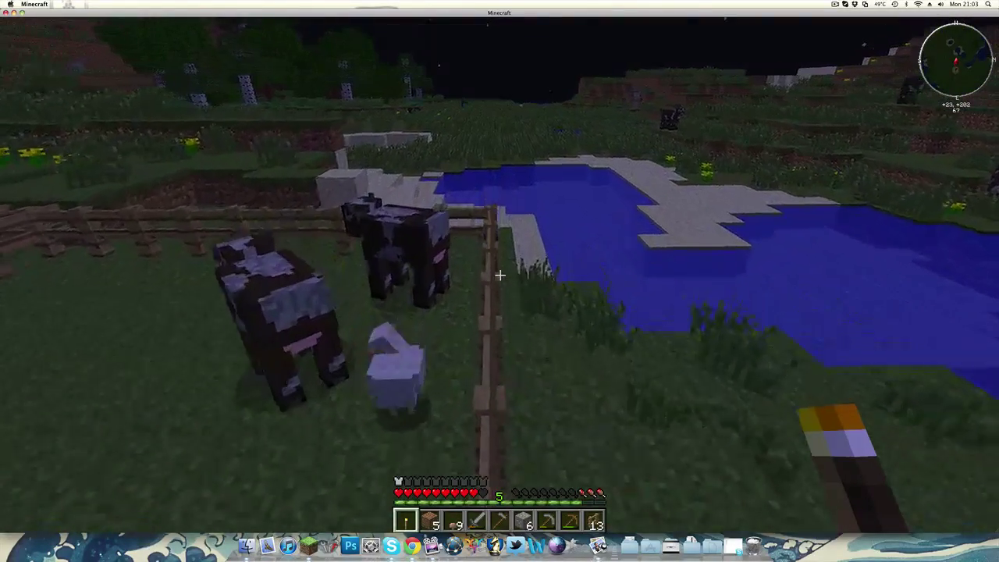
pyautogui.press('w')
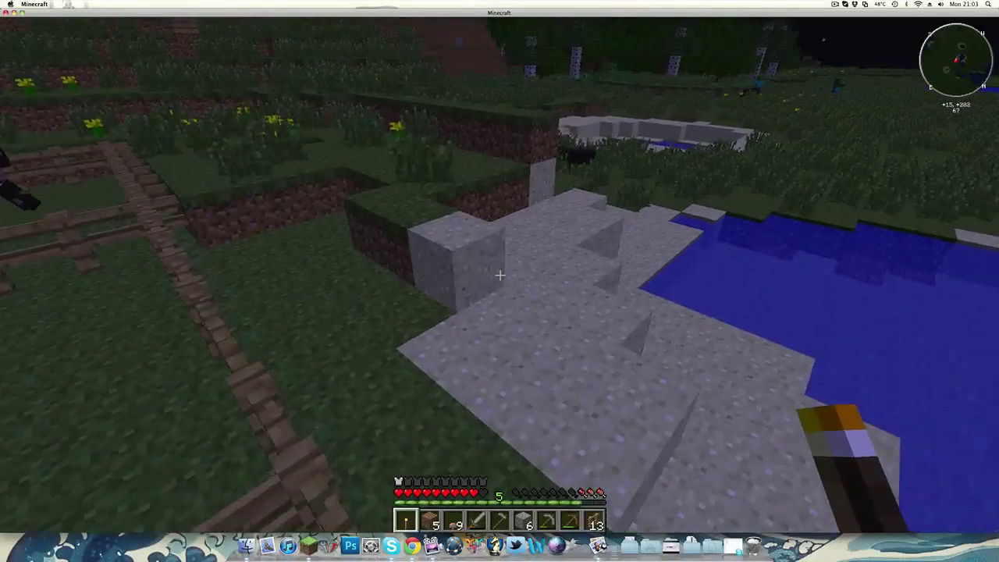
pyautogui.press('w')
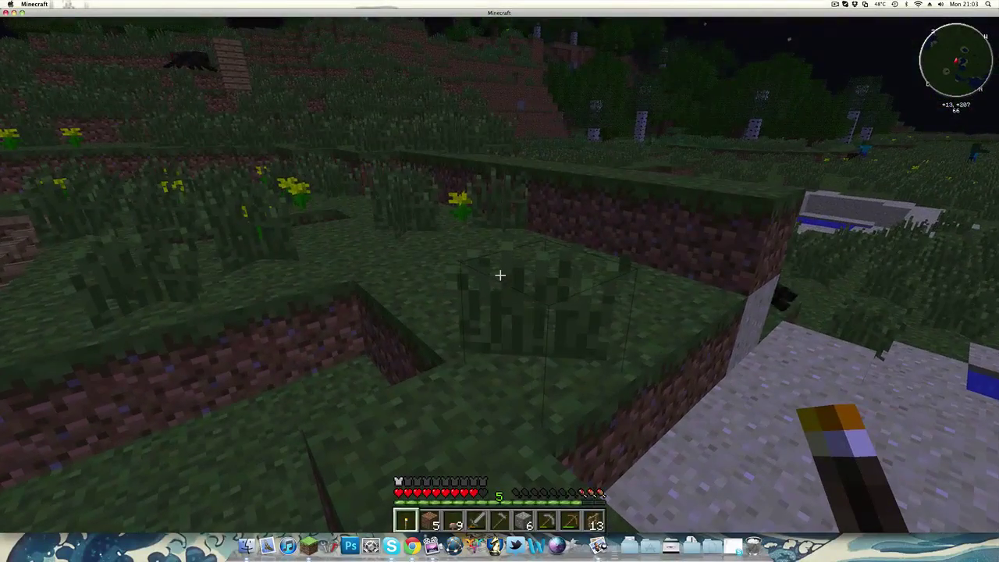
pyautogui.press('Escape')
pyautogui.click(500, 276)
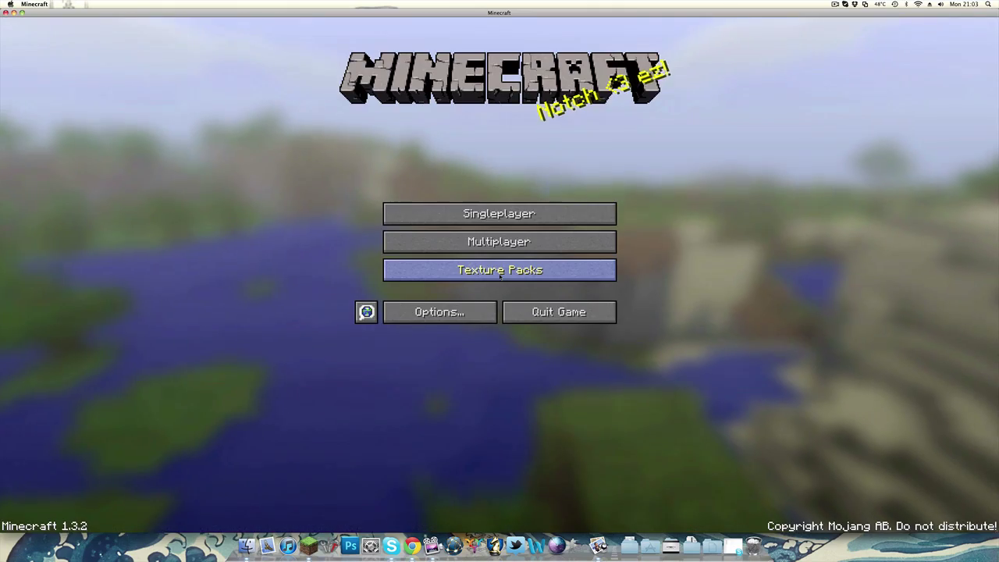
# View the game's Options screen, return to the title screen and close Minecraft
pyautogui.click(452, 314)
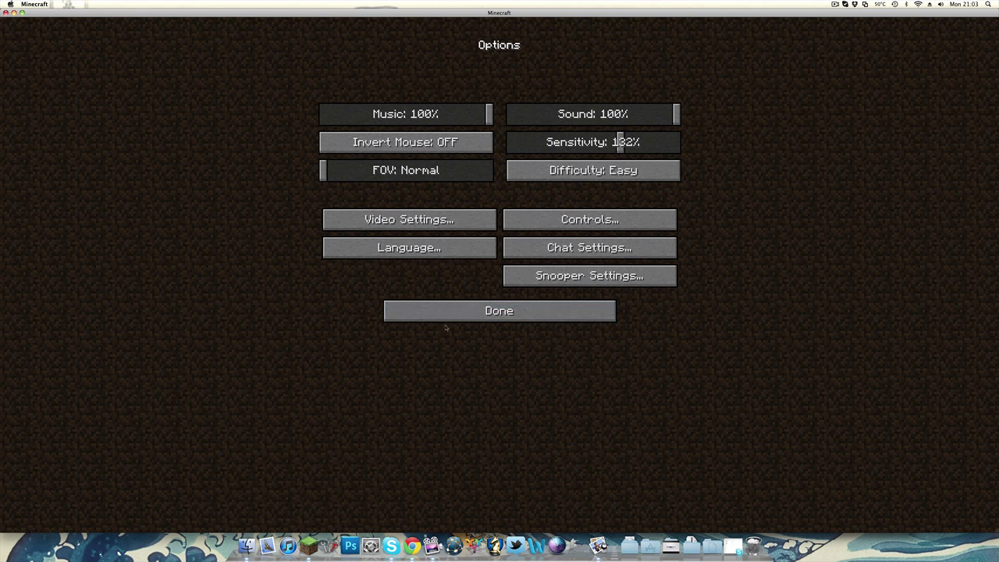
pyautogui.press('Escape')
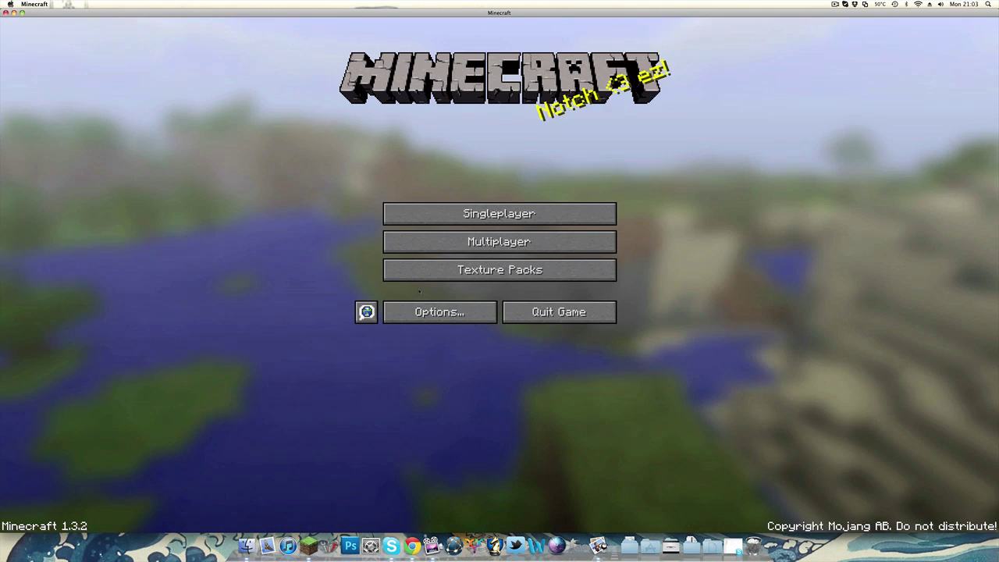
pyautogui.click(5, 13)
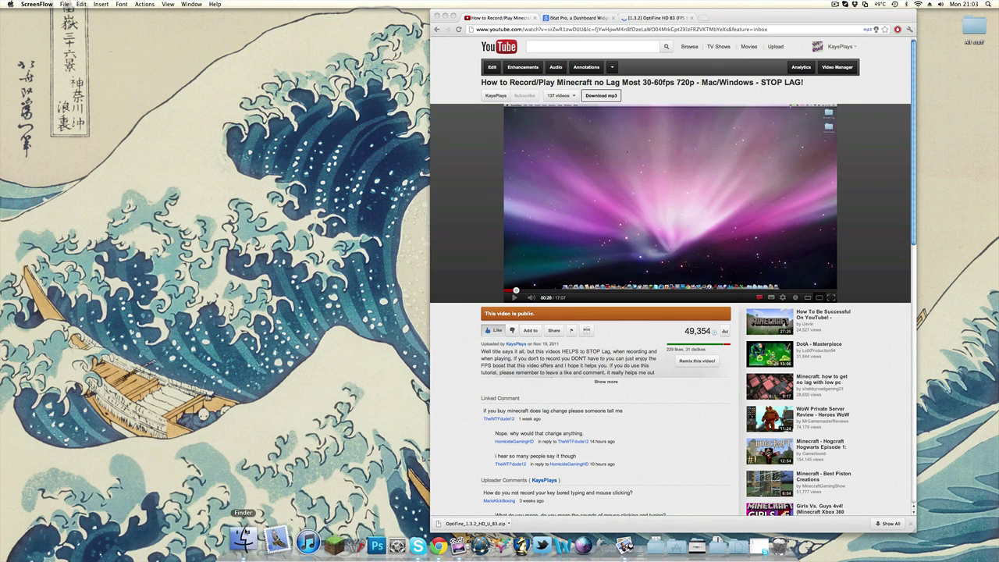
# Switch to Finder and open the bin folder inside the minecraft folder in column view
pyautogui.click(249, 543)
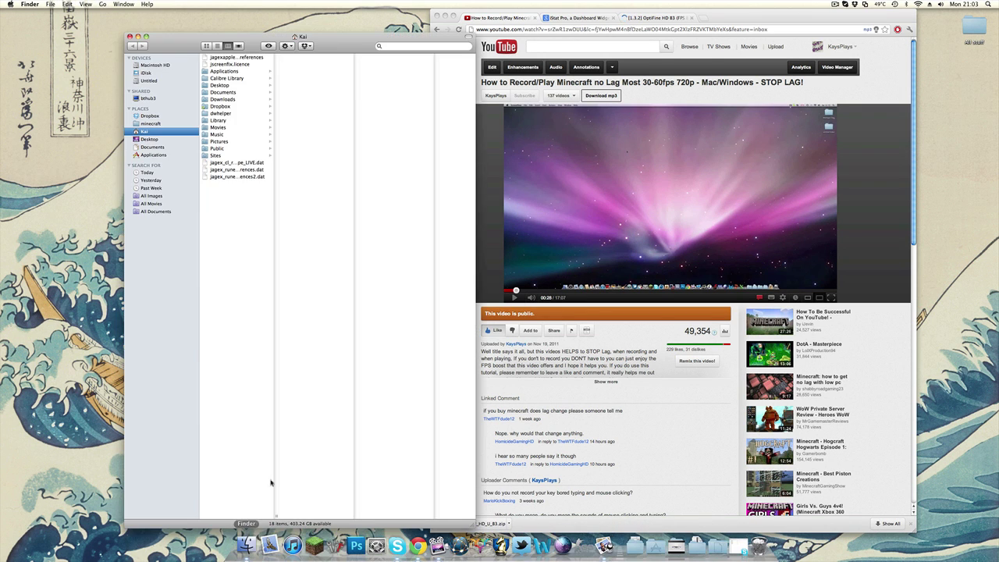
pyautogui.click(160, 124)
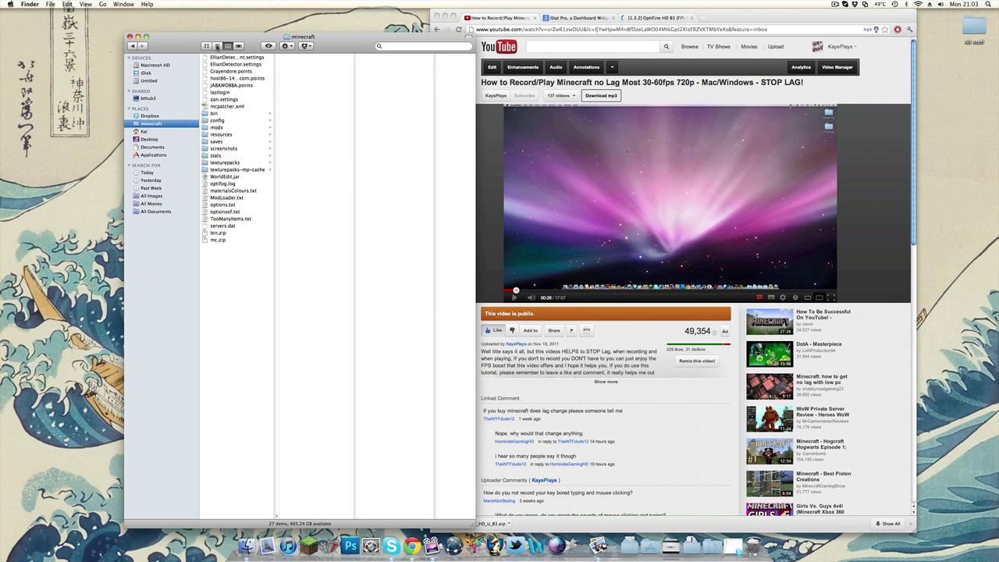
pyautogui.click(218, 46)
pyautogui.click(227, 46)
pyautogui.click(247, 114)
# Move minecraft.jar from the bin folder to the Trash
pyautogui.click(304, 71)
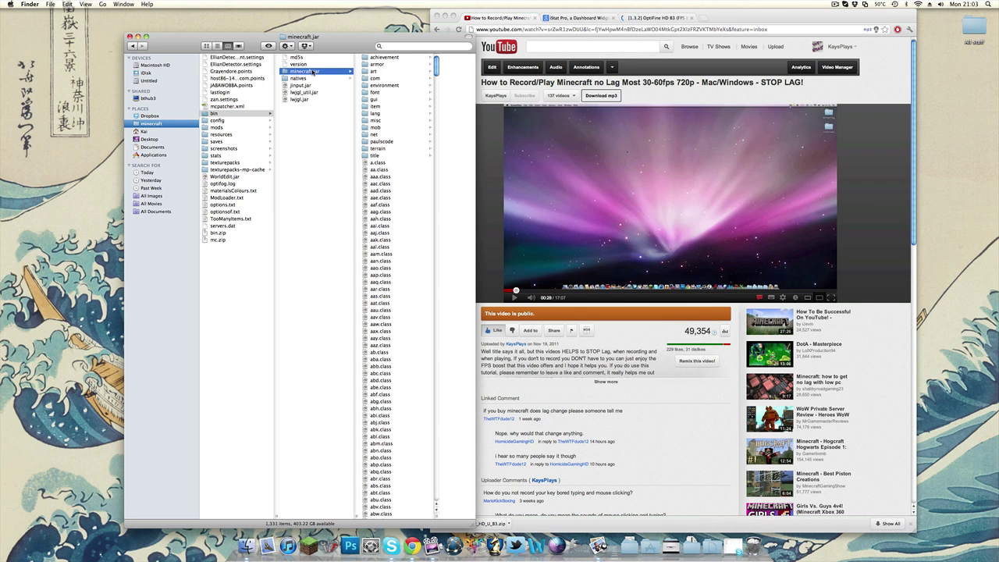
pyautogui.rightClick(313, 71)
pyautogui.click(327, 83)
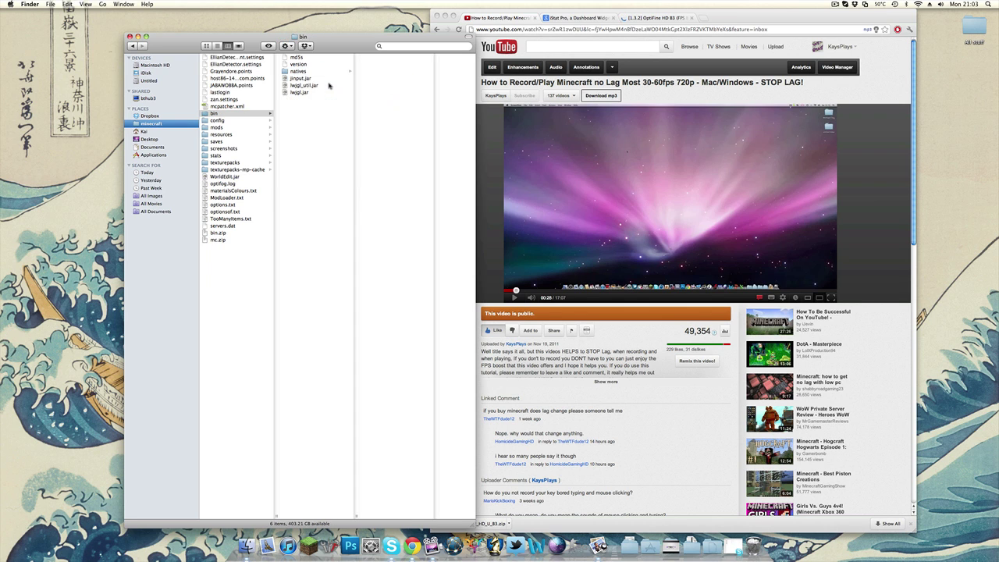
# Relaunch Minecraft and log in to have the game files updated, with its window moved aside
pyautogui.click(309, 537)
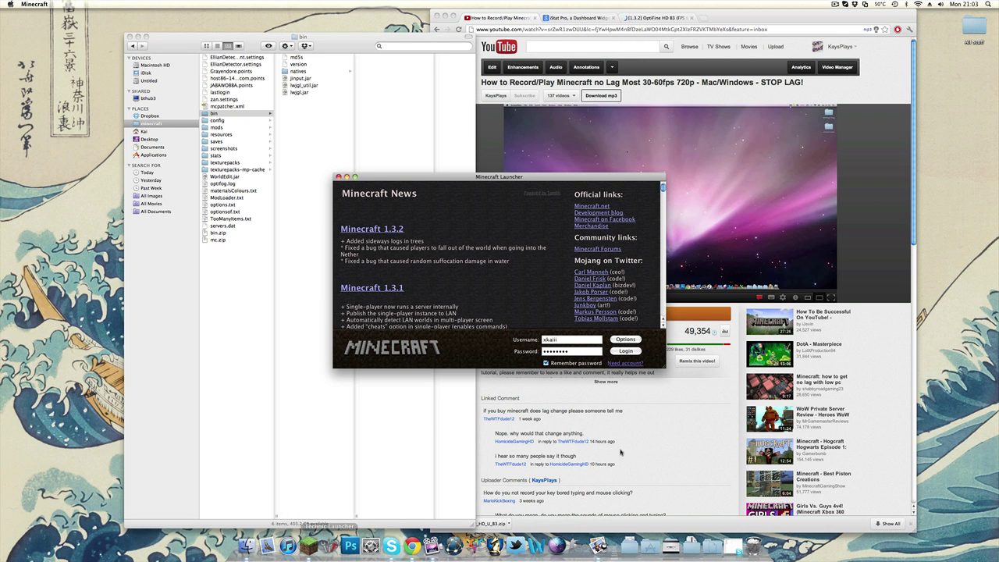
pyautogui.click(625, 351)
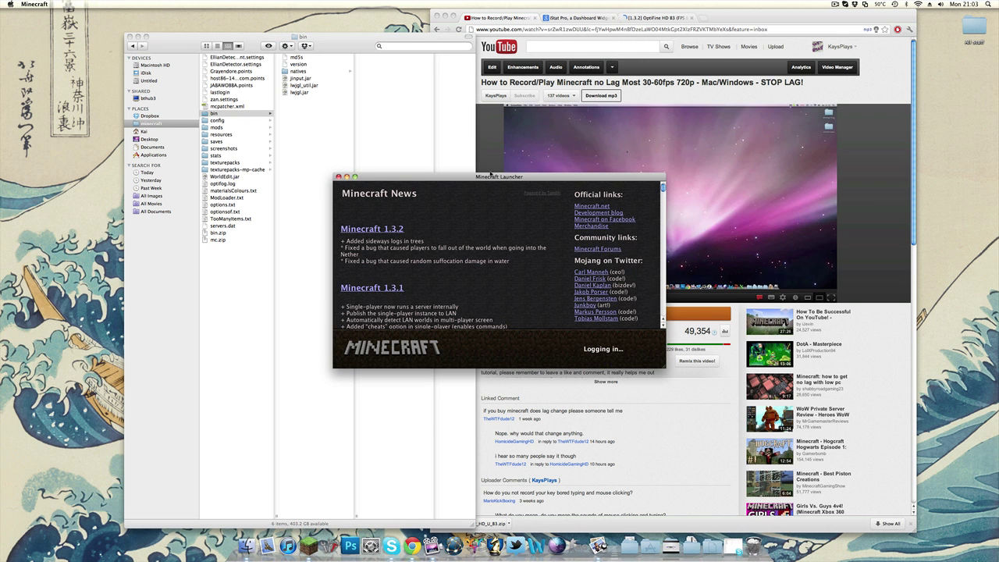
pyautogui.moveTo(491, 181); pyautogui.dragTo(321, 239)
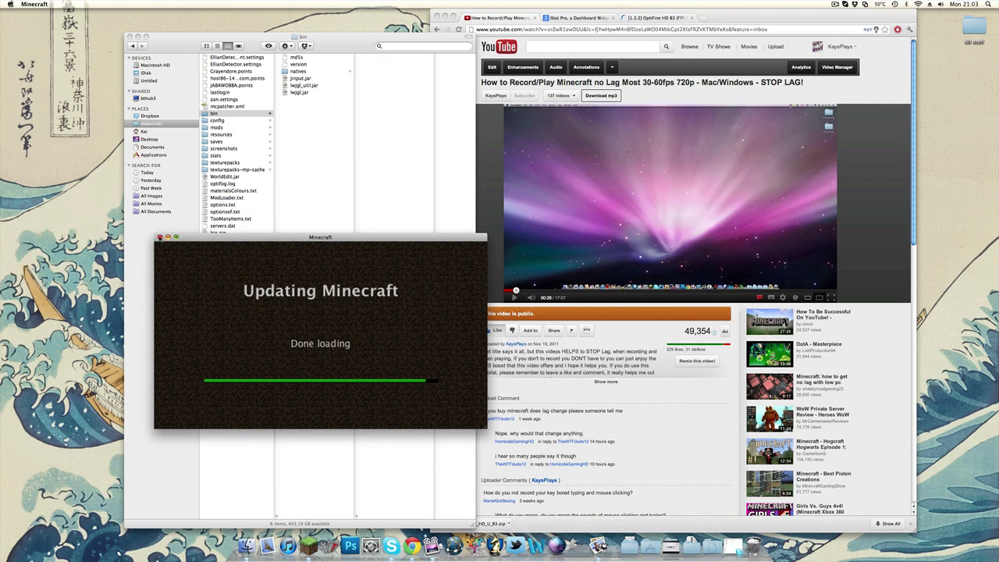
# Move the whole bin folder to the Trash and log in through the Minecraft launcher to download fresh game files
pyautogui.rightClick(226, 114)
pyautogui.click(251, 128)
pyautogui.click(310, 545)
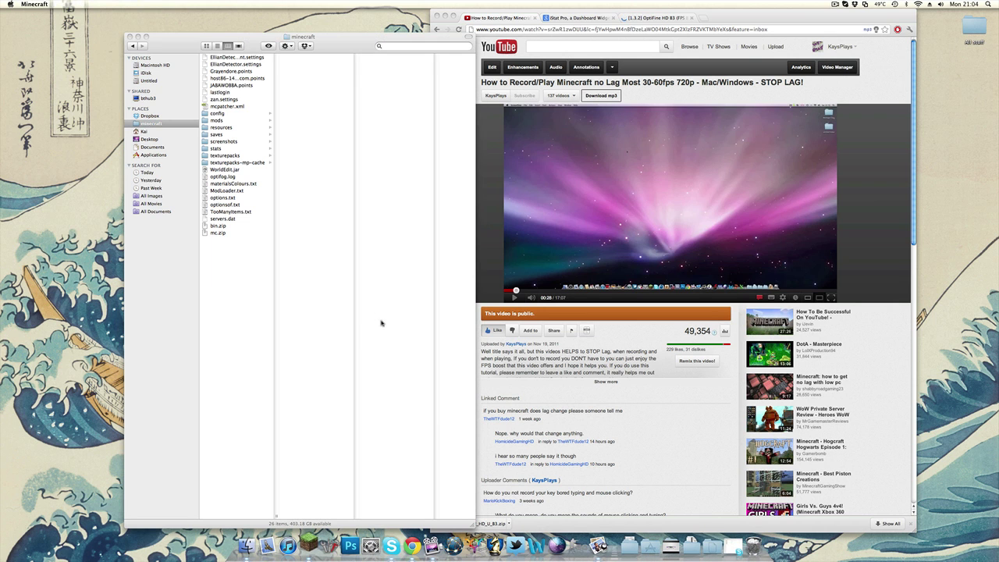
pyautogui.click(610, 350)
pyautogui.moveTo(474, 177); pyautogui.dragTo(266, 234)
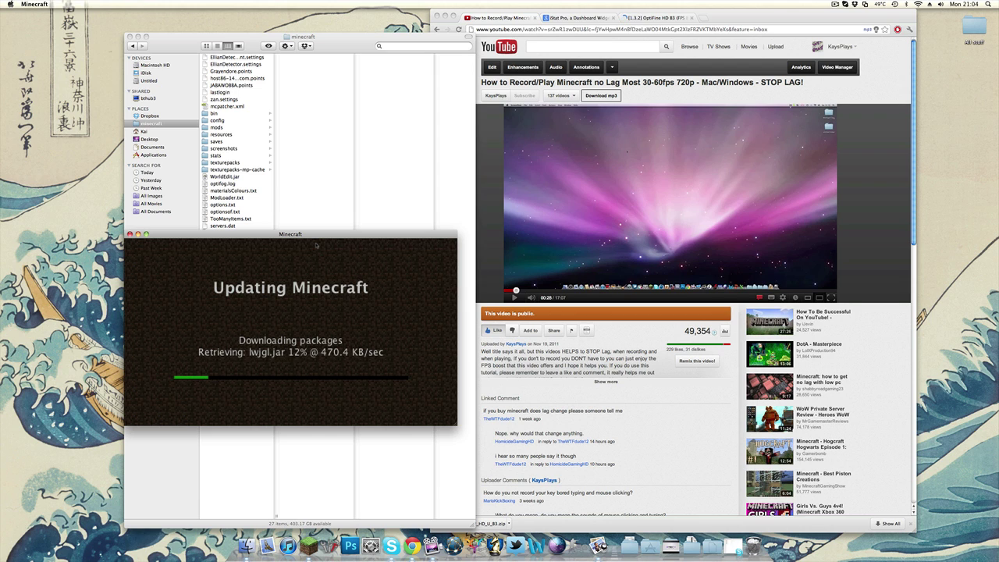
# Open About This Mac to check the computer's processor and memory
pyautogui.click(9, 4)
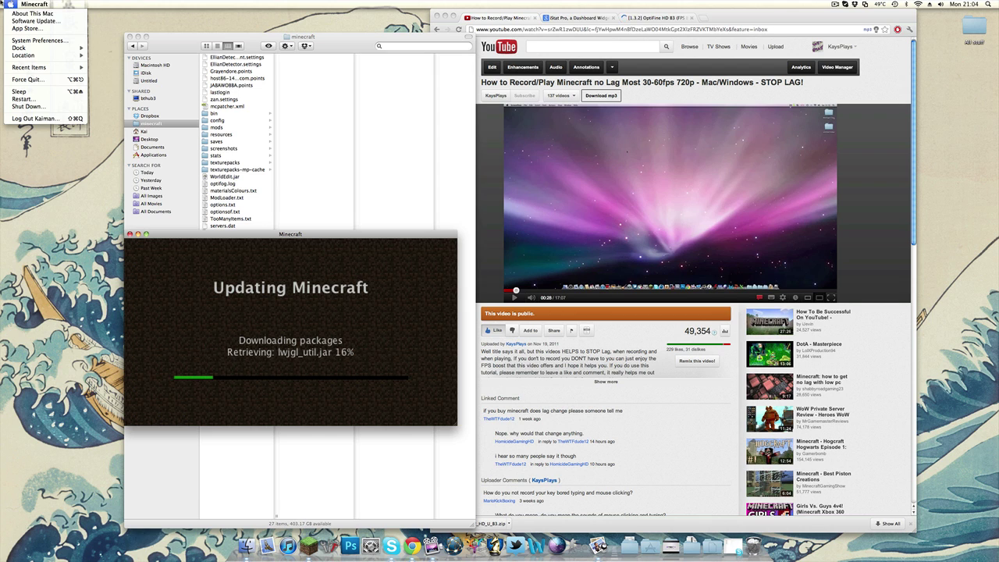
pyautogui.click(24, 13)
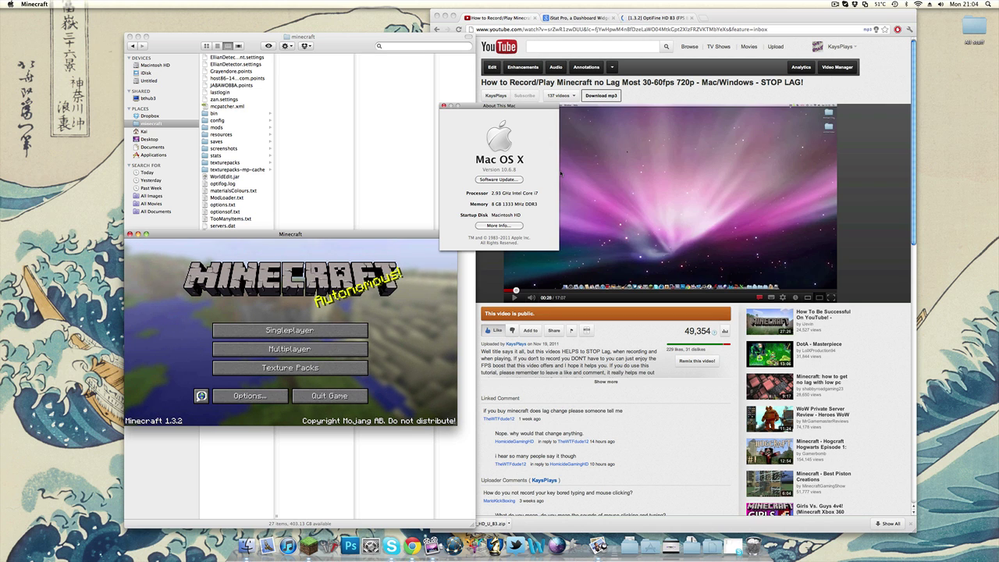
# Search the web for "crucial memory" in a new Chrome tab and open Crucial's UK site, with the About This Mac window moved off the page
pyautogui.click(705, 21)
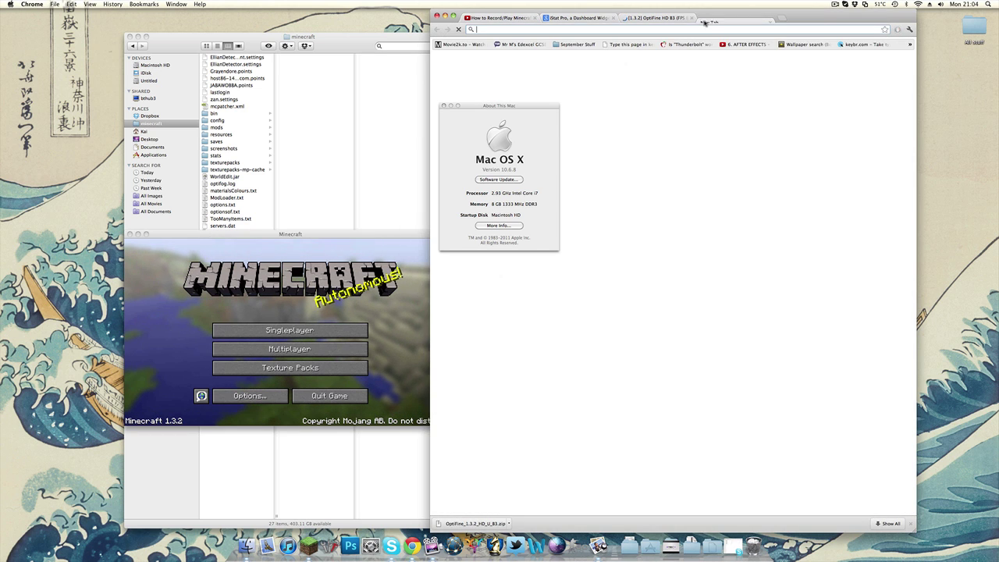
pyautogui.write('crucial memory')
pyautogui.press('Return')
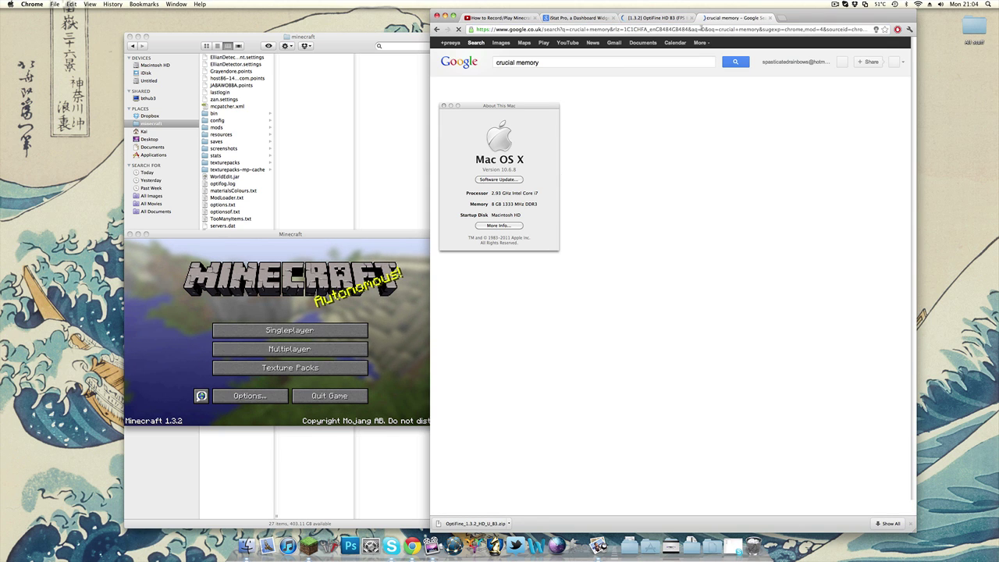
pyautogui.click(597, 110)
pyautogui.moveTo(519, 111); pyautogui.dragTo(381, 100)
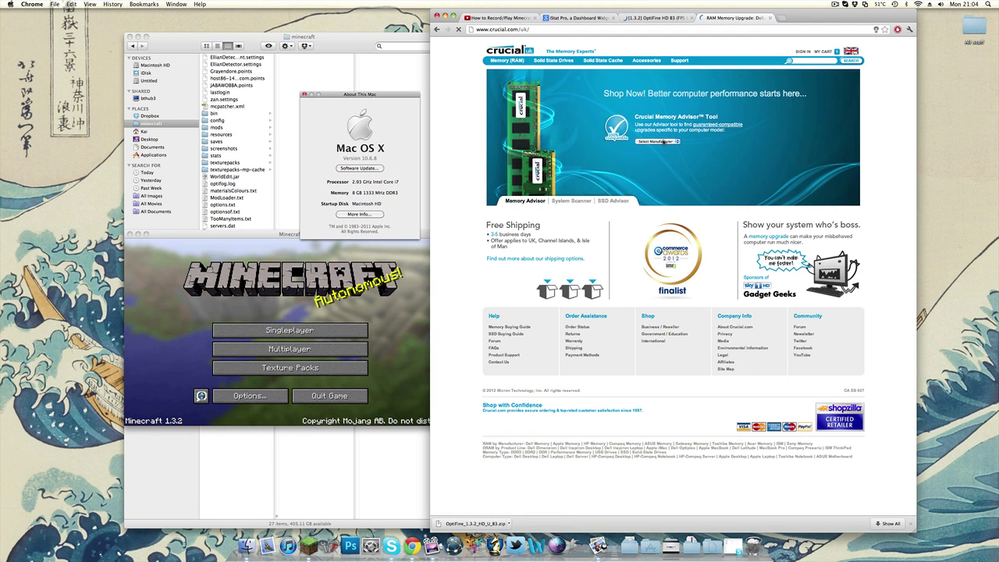
# Choose Apple as the manufacturer in Crucial's Memory Advisor Tool
pyautogui.click(692, 142)
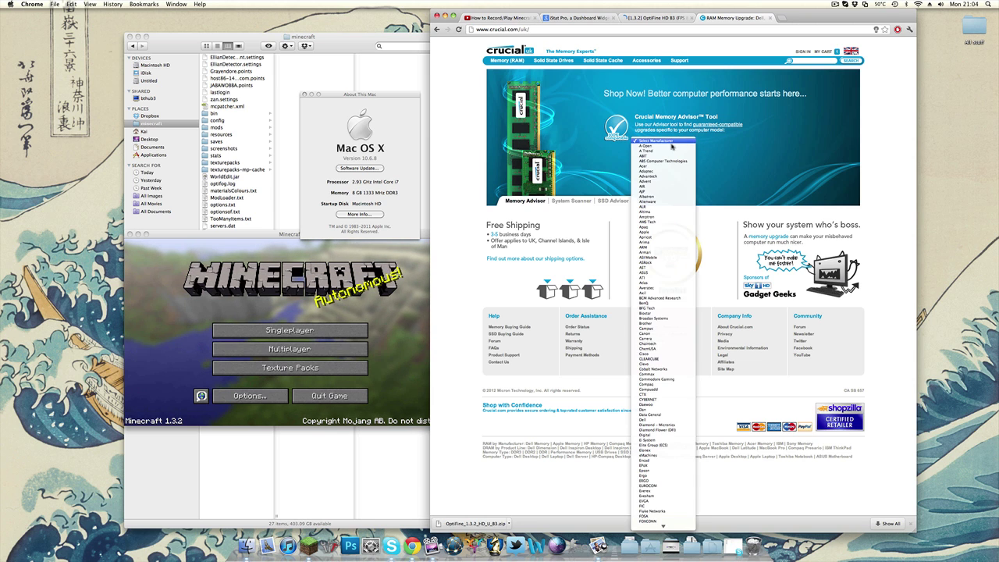
pyautogui.click(668, 148)
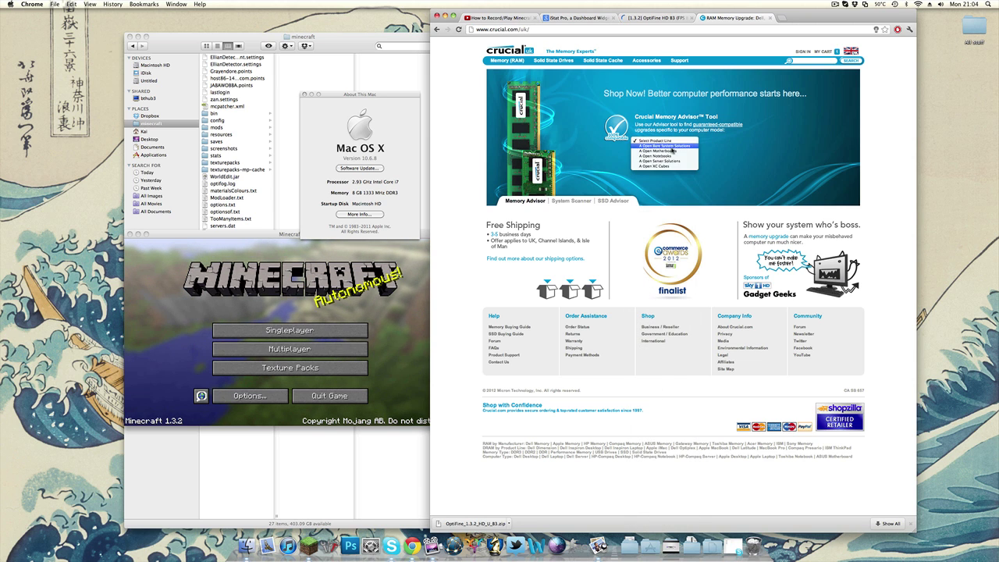
pyautogui.click(671, 143)
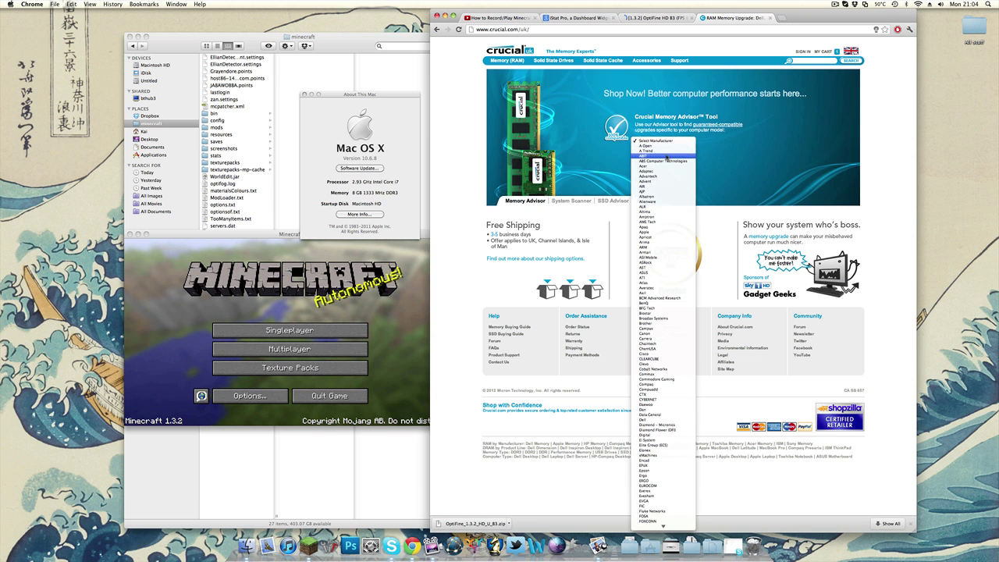
pyautogui.click(663, 234)
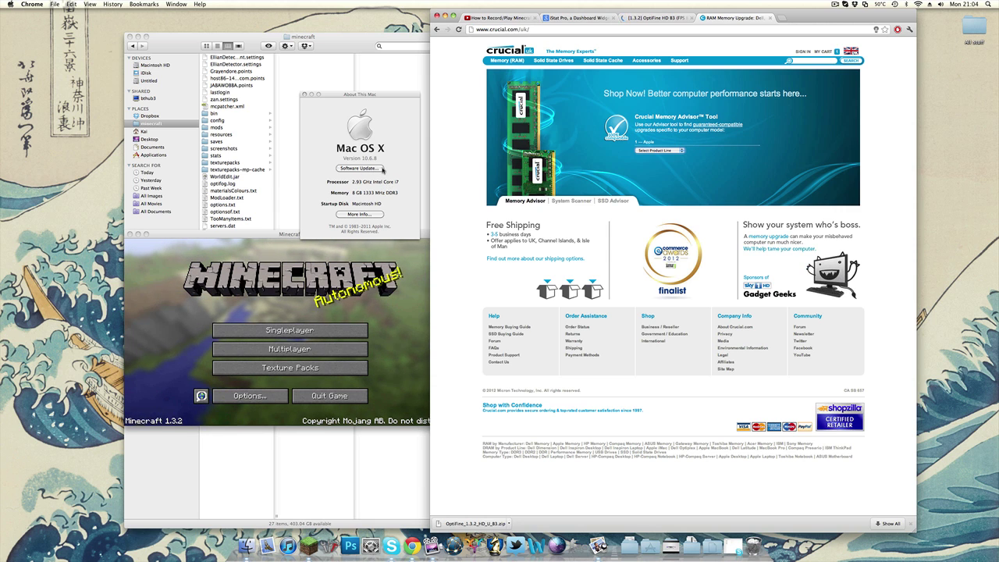
# Close the About This Mac window and the Crucial page's tab
pyautogui.click(304, 95)
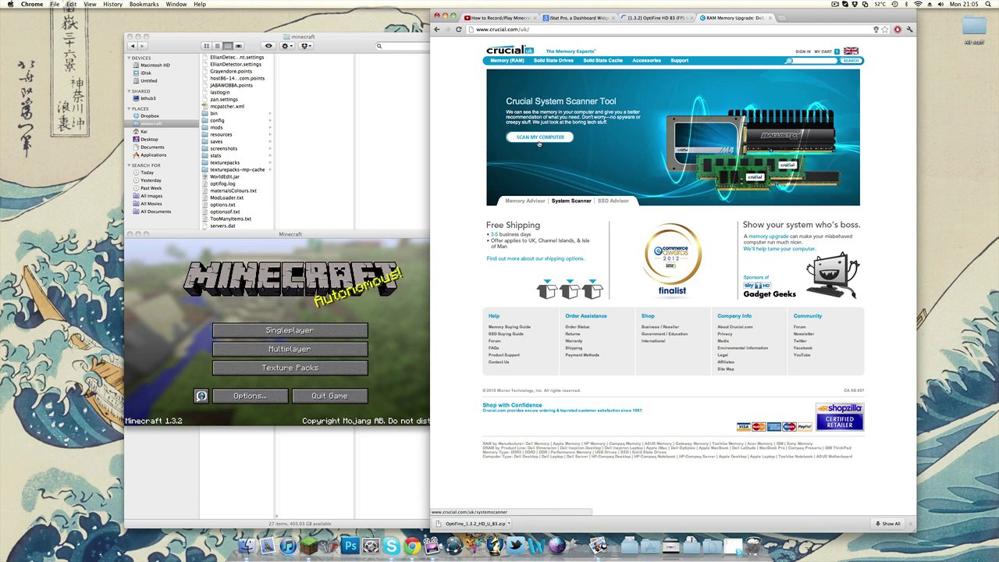
pyautogui.click(770, 18)
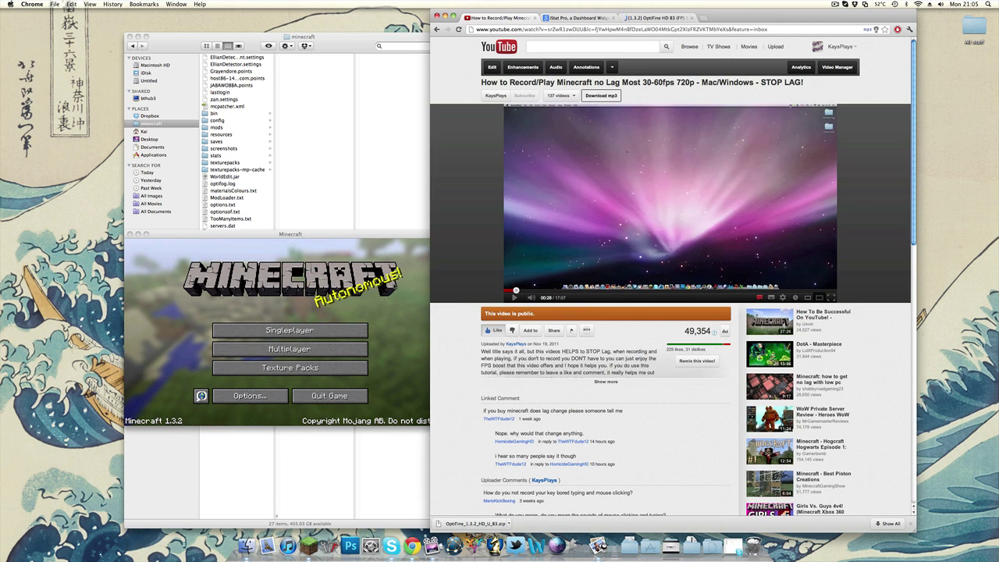
# Load the saved singleplayer world in Minecraft
pyautogui.click(289, 330)
pyautogui.click(234, 288)
pyautogui.click(246, 392)
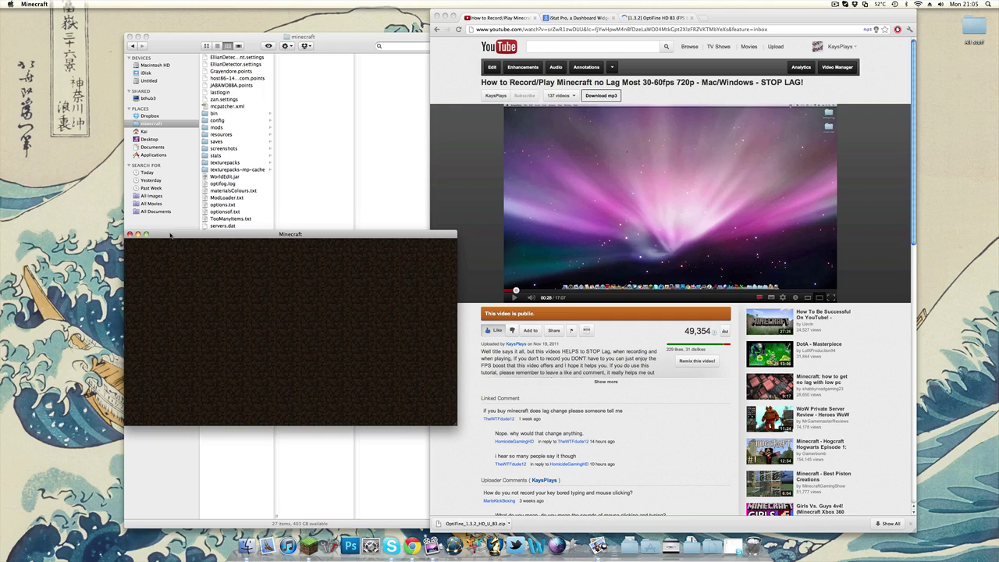
# Show the debug overlay with its performance pie chart and switch the game to full screen
pyautogui.press('F11')
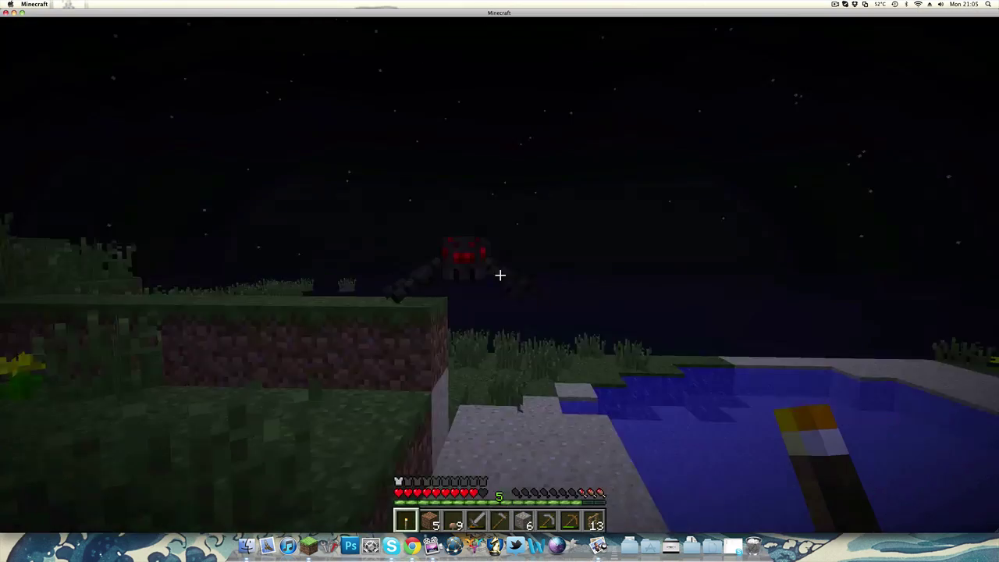
pyautogui.hotkey('shift', 'F3')
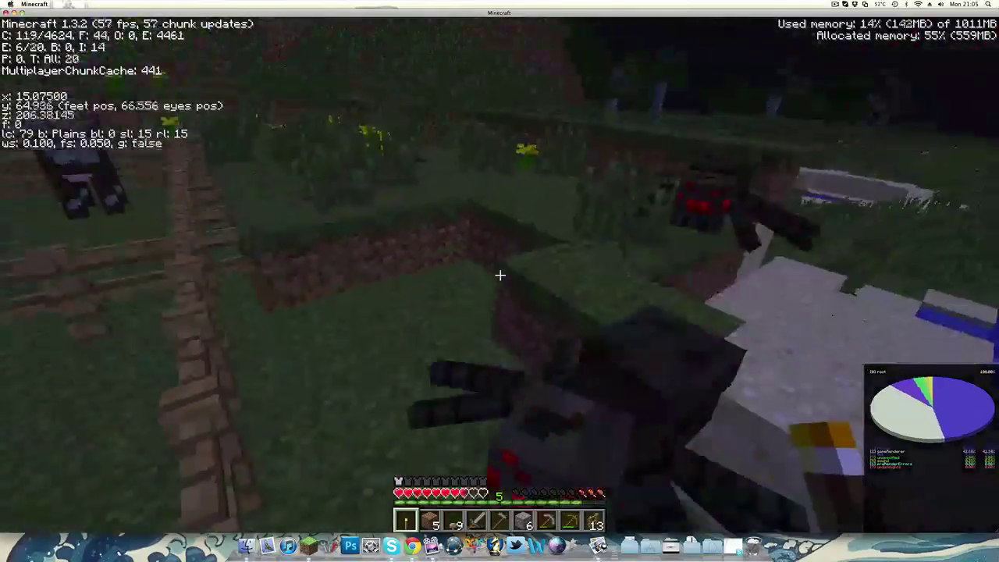
pyautogui.press('F11')
# Roam the dark plains around the fenced animal pen among the spiders to watch the frame rate during play
pyautogui.click(499, 281)
pyautogui.press('w')
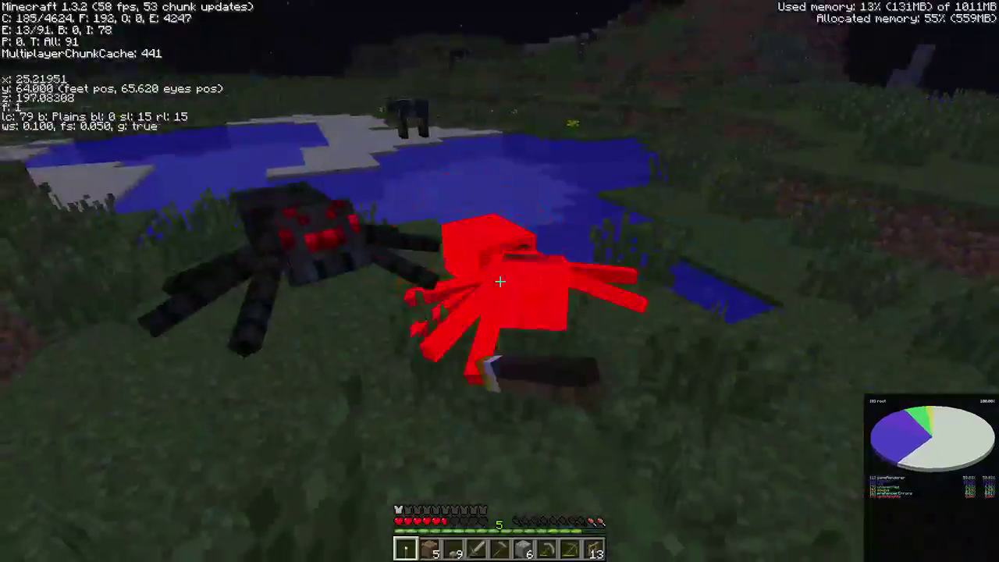
pyautogui.press('w')
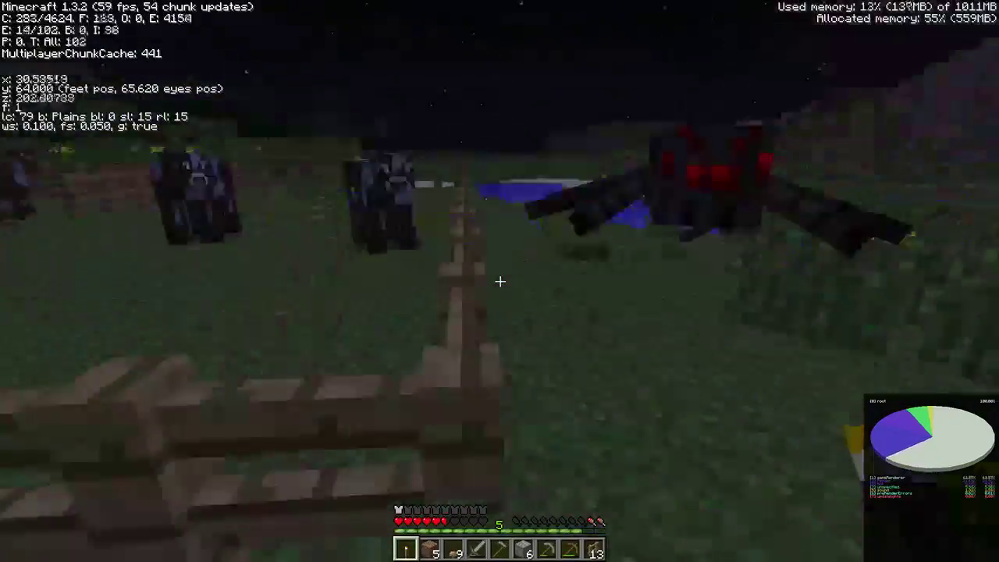
pyautogui.press('q')
pyautogui.press('space')
pyautogui.press('w')
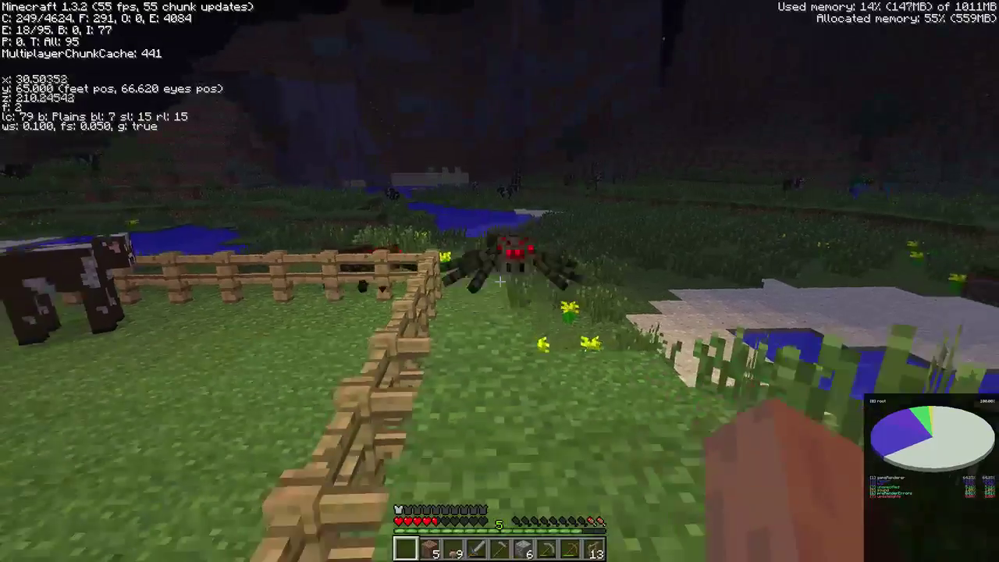
pyautogui.press('w')
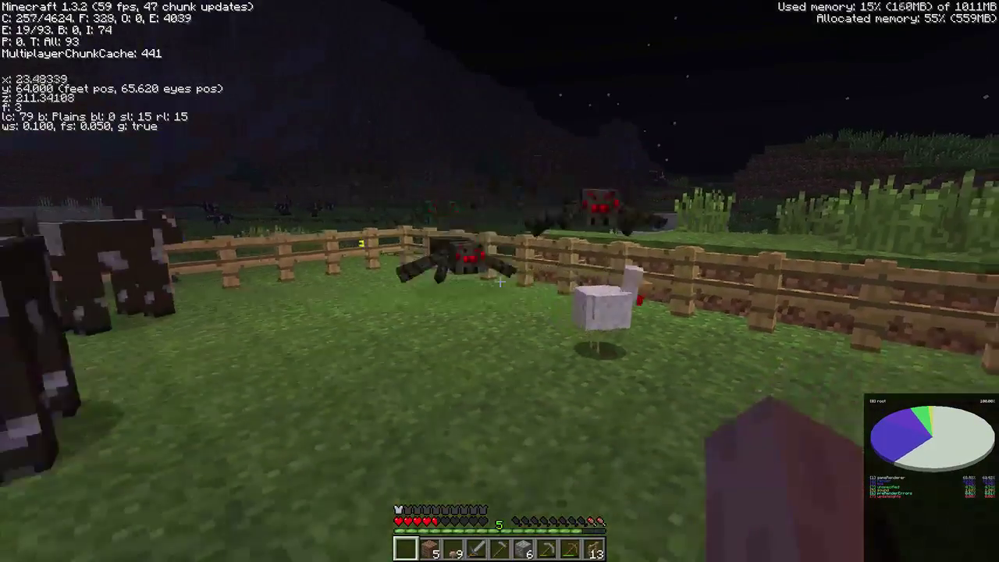
pyautogui.press('w')
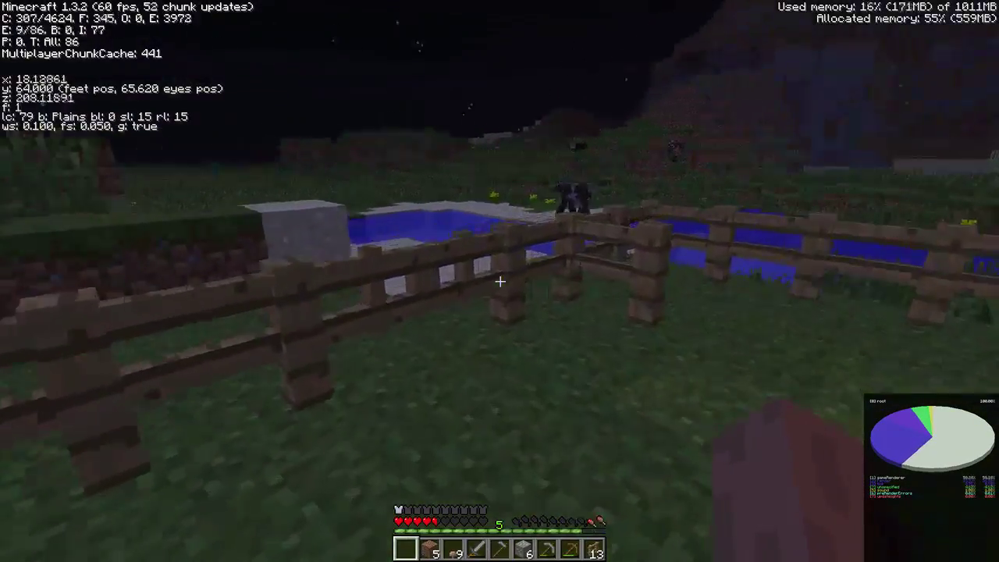
pyautogui.press('w')
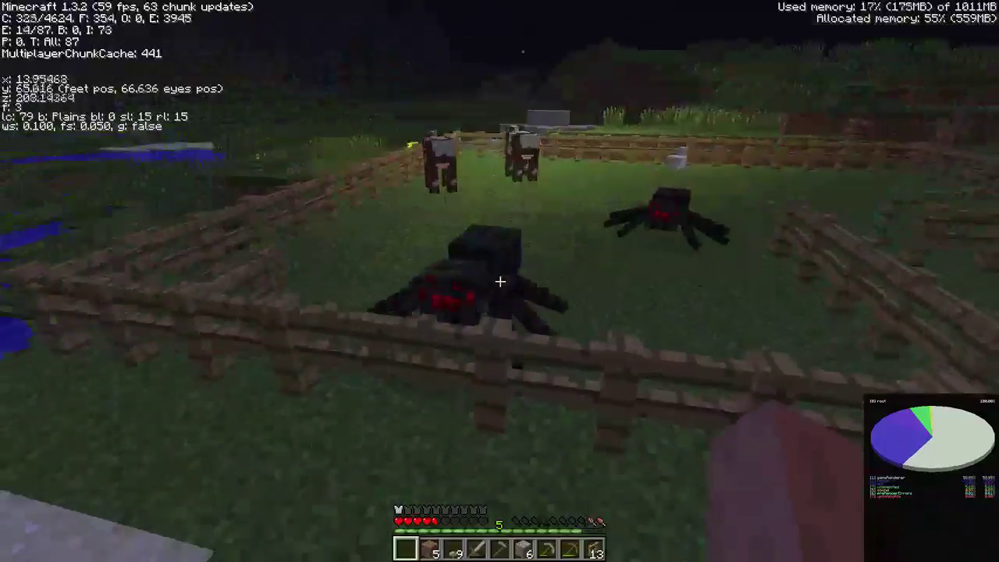
pyautogui.press('w')
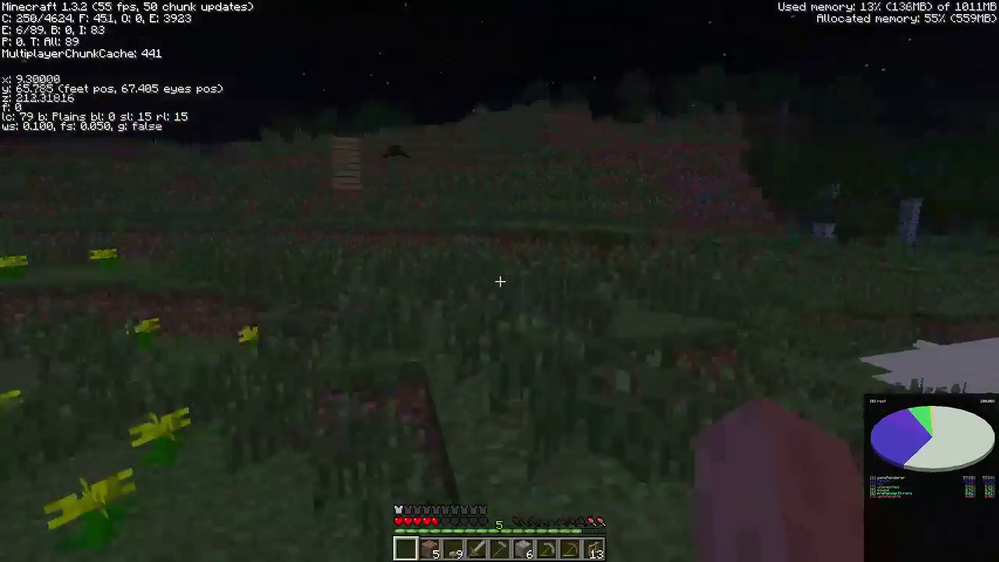
pyautogui.press('w')
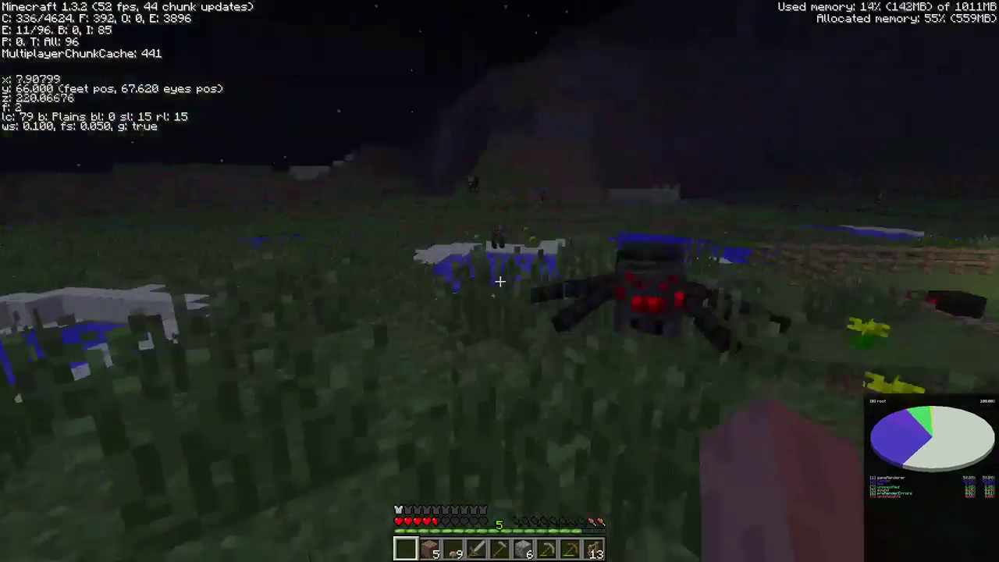
pyautogui.press('w')
# Pause the game and review its Video Settings, returning to the general options
pyautogui.press('Escape')
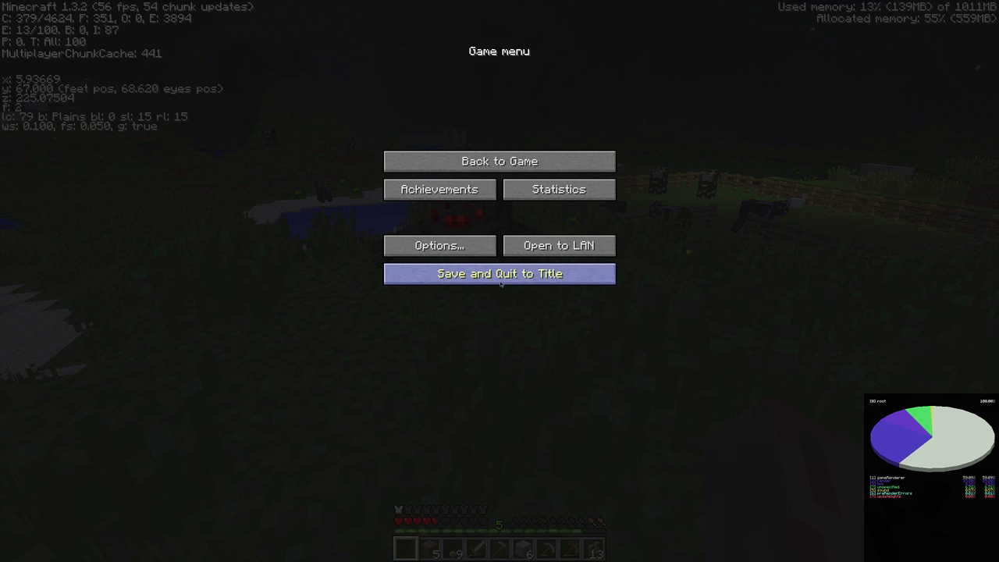
pyautogui.click(476, 252)
pyautogui.click(451, 208)
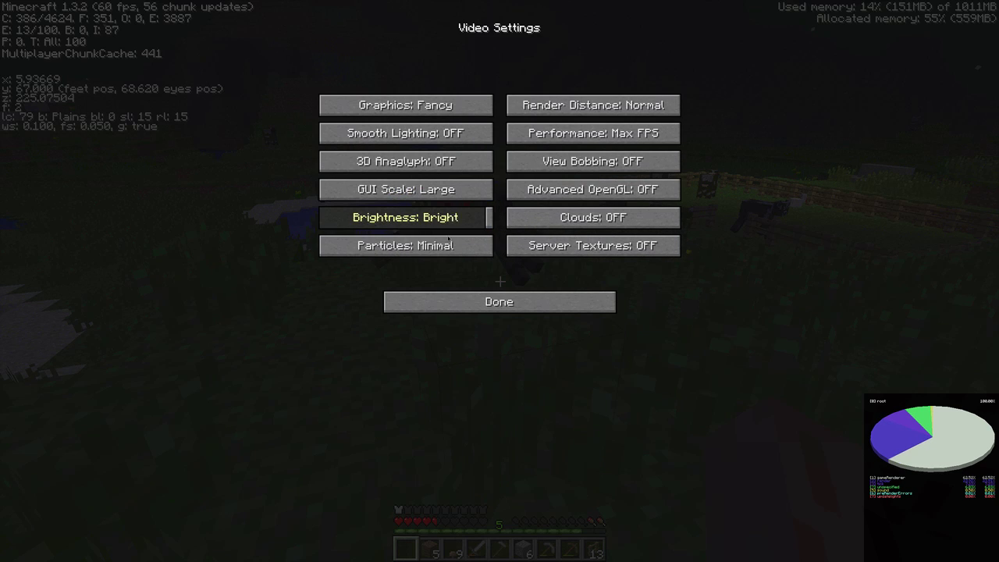
pyautogui.click(460, 303)
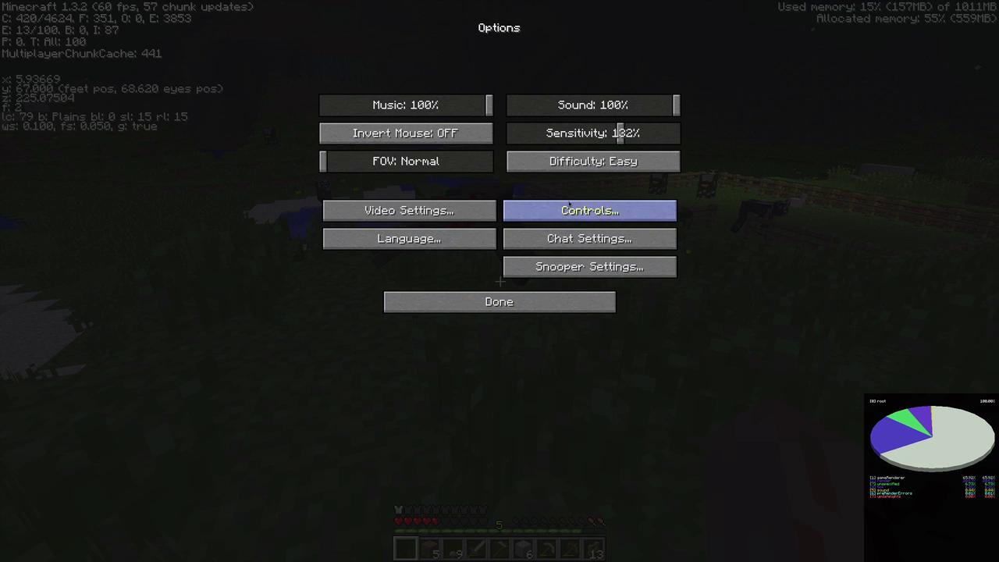
# Change the difficulty in the game options and return to the world
pyautogui.click(591, 161)
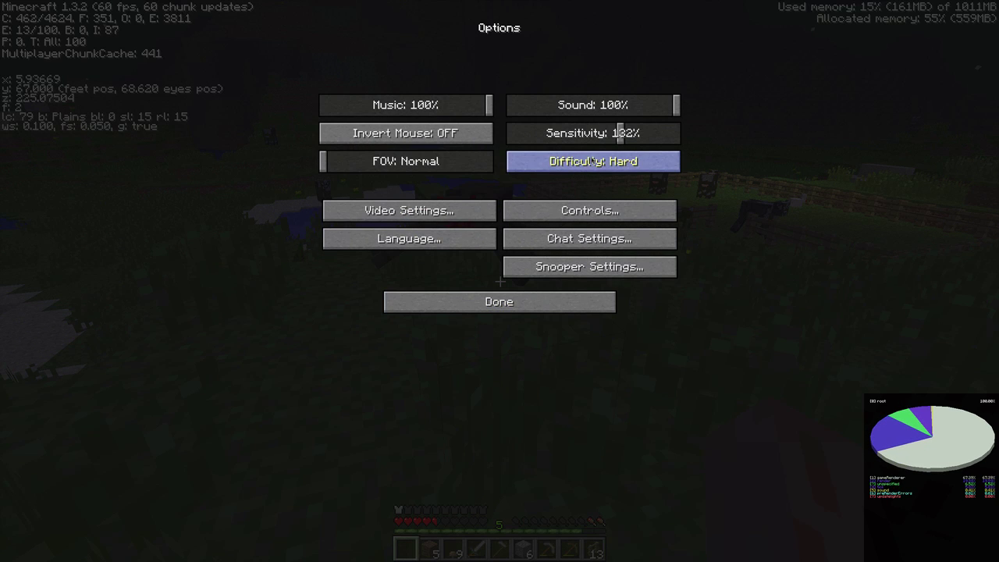
pyautogui.click(573, 299)
pyautogui.click(500, 160)
# Climb the grassy hillside to check the frame rate again, and leave Minecraft for the desktop
pyautogui.press('w')
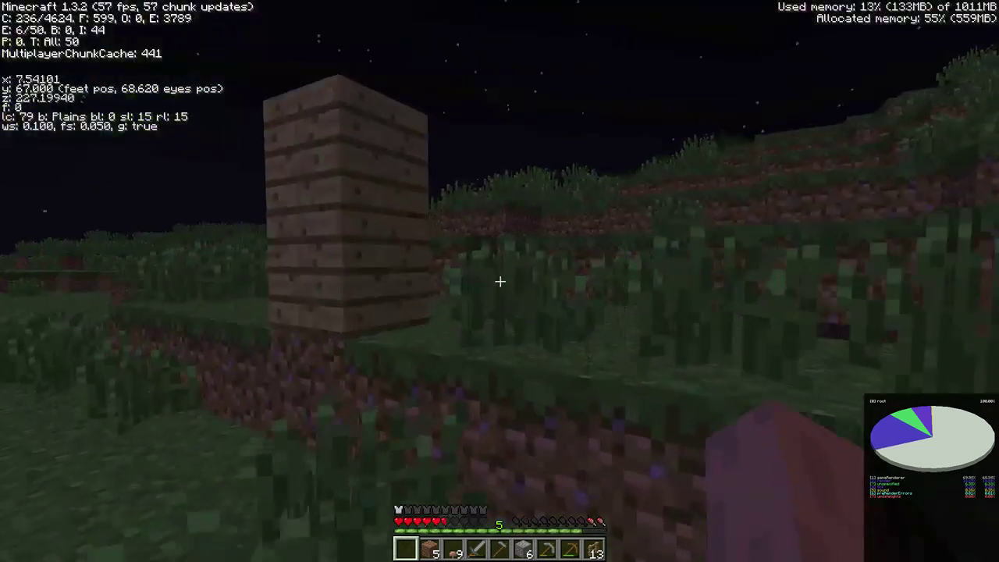
pyautogui.press('space')
pyautogui.press('space')
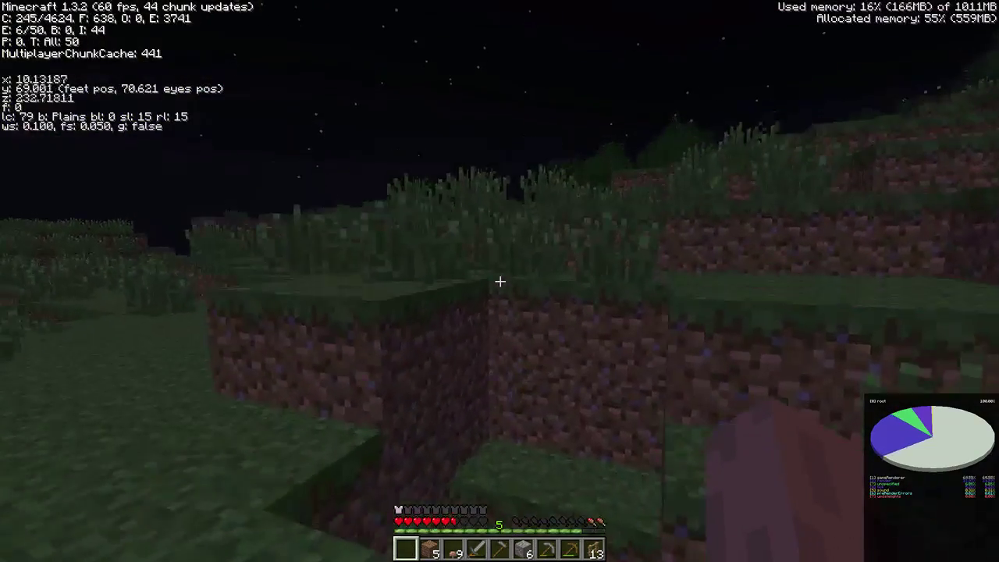
pyautogui.press('space')
pyautogui.press('Escape')
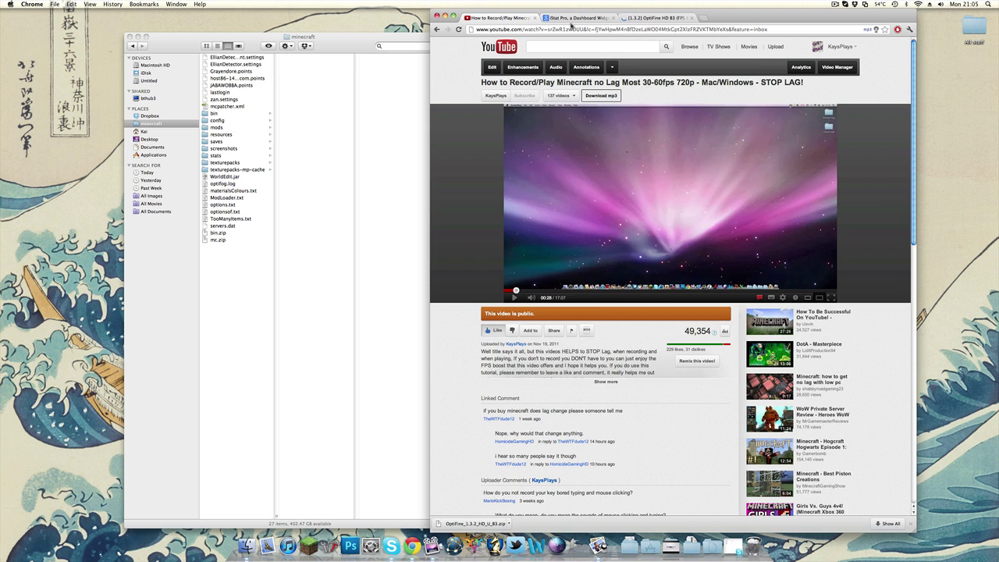
# Bring up the iStat Pro page and examine the iStat Pro readings in Dashboard, with that widget moved below the calendar
pyautogui.click(582, 18)
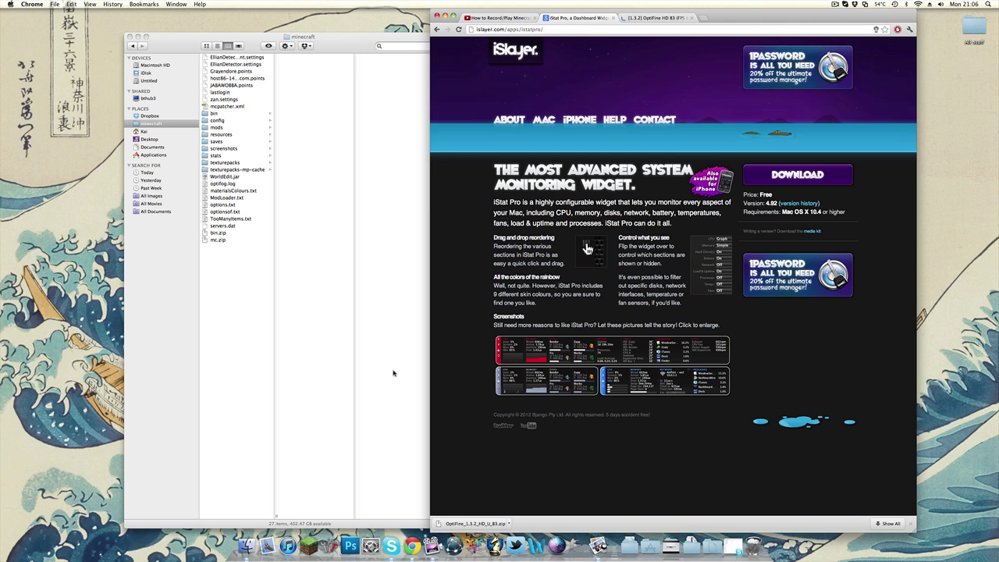
pyautogui.press('F12')
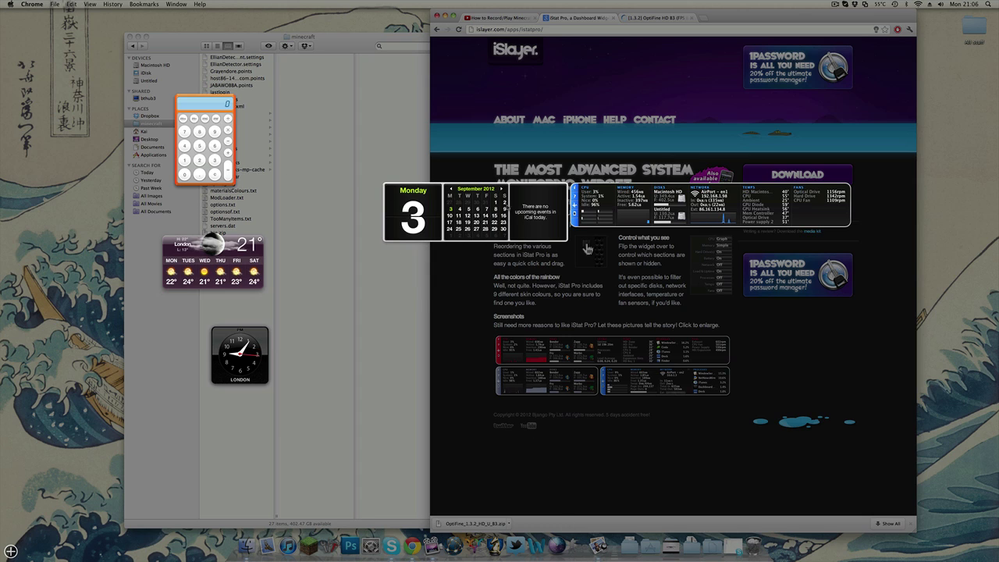
pyautogui.moveTo(595, 216); pyautogui.dragTo(383, 320)
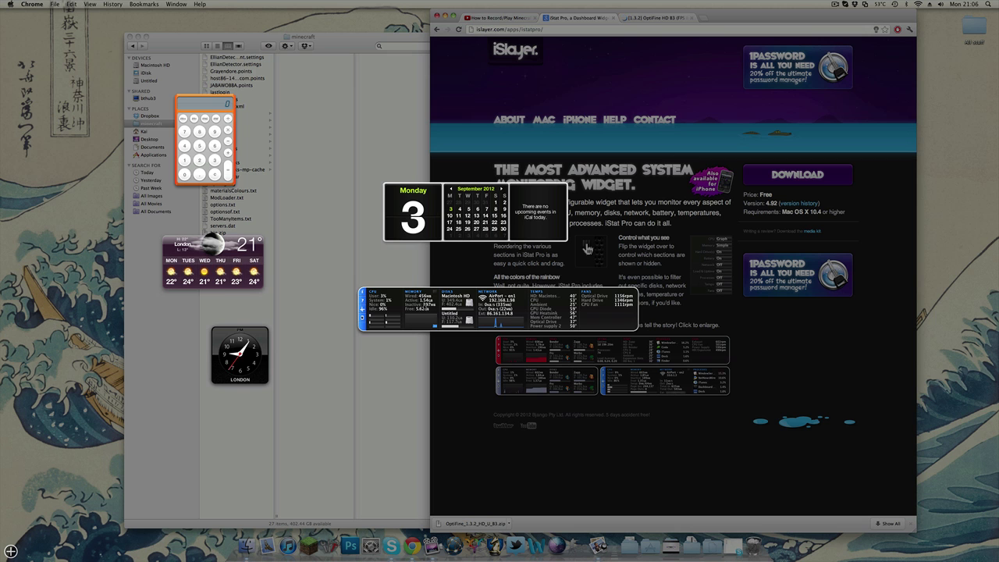
pyautogui.click(395, 336)
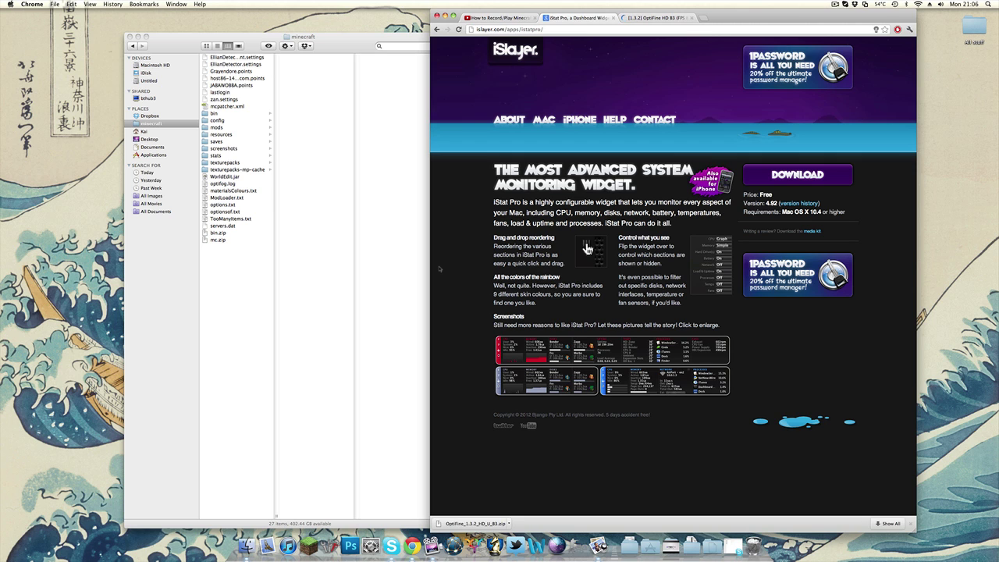
pyautogui.press('F12')
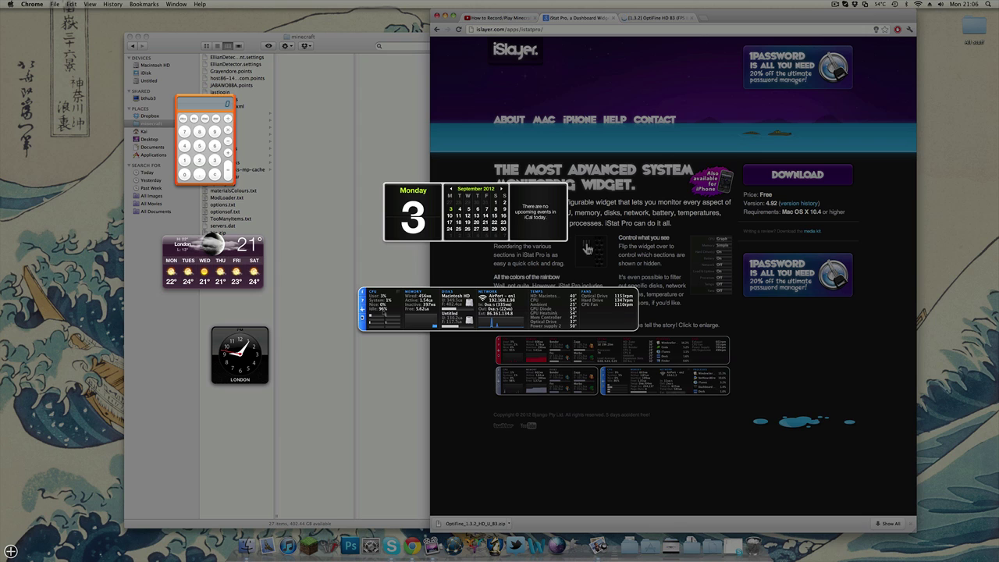
pyautogui.click(367, 251)
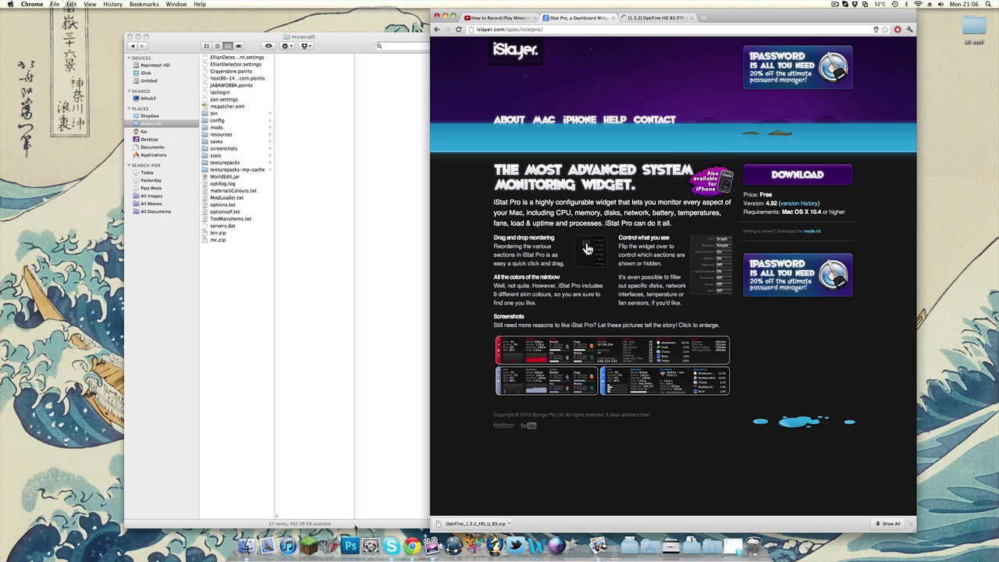
# Set the iMac's display resolution to 1280 × 720 in System Preferences and close the window
pyautogui.click(372, 540)
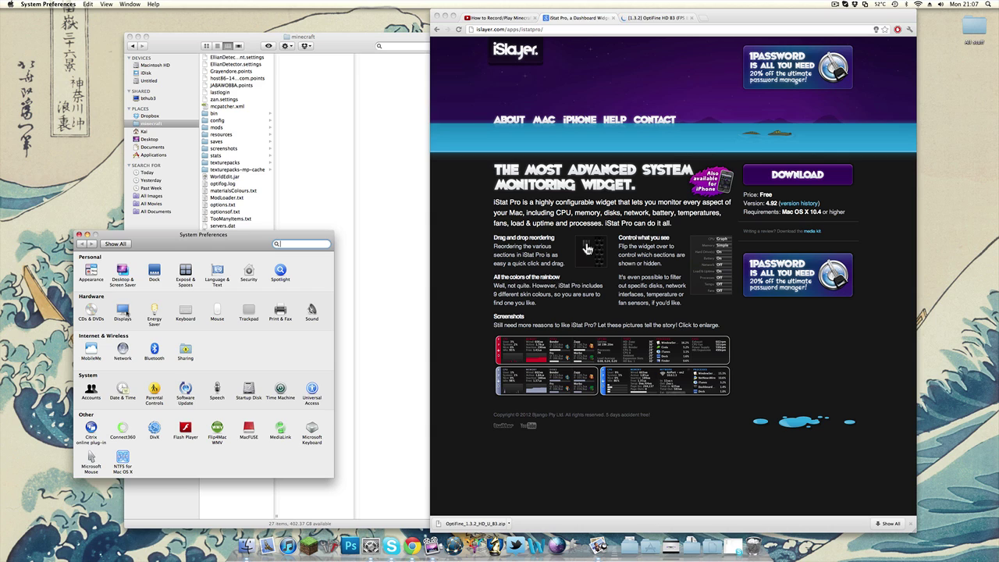
pyautogui.click(122, 313)
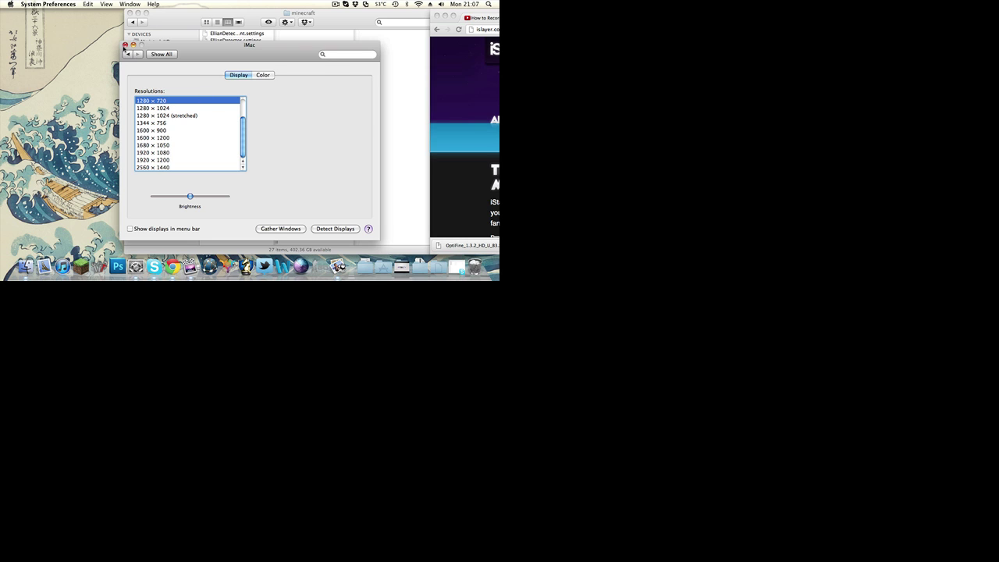
pyautogui.click(124, 45)
# Stop the running ScreenFlow recording
pyautogui.click(337, 5)
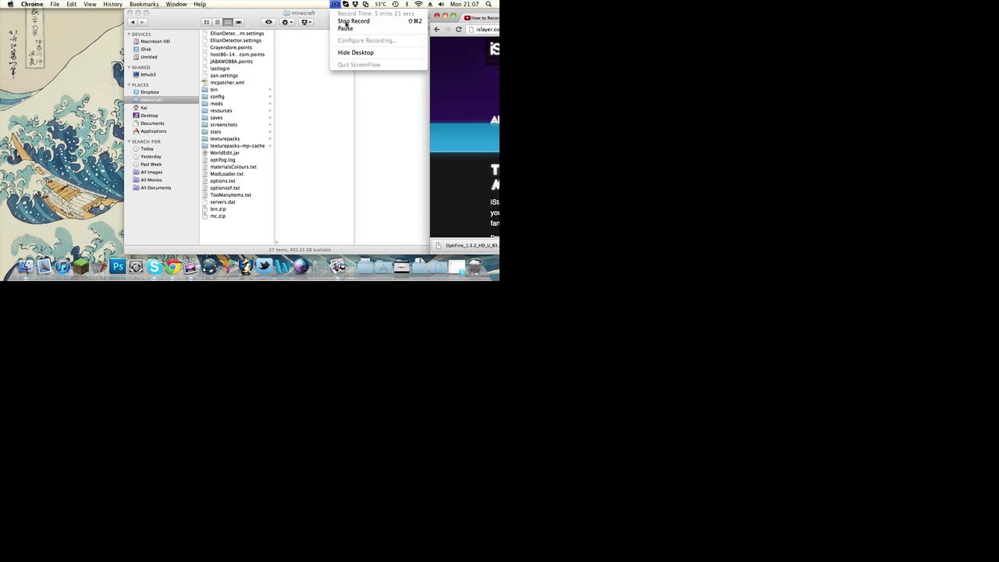
pyautogui.click(345, 22)
# Fit the Chrome window to the smaller screen with the YouTube video tab in front, and minimise it
pyautogui.click(457, 13)
pyautogui.moveTo(913, 27); pyautogui.dragTo(131, 7)
pyautogui.click(137, 39)
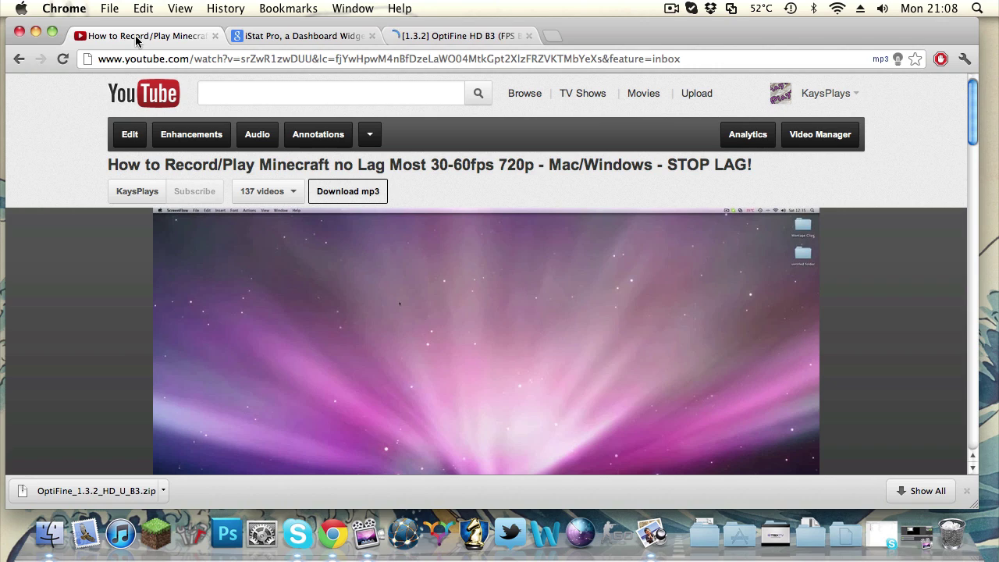
pyautogui.click(35, 32)
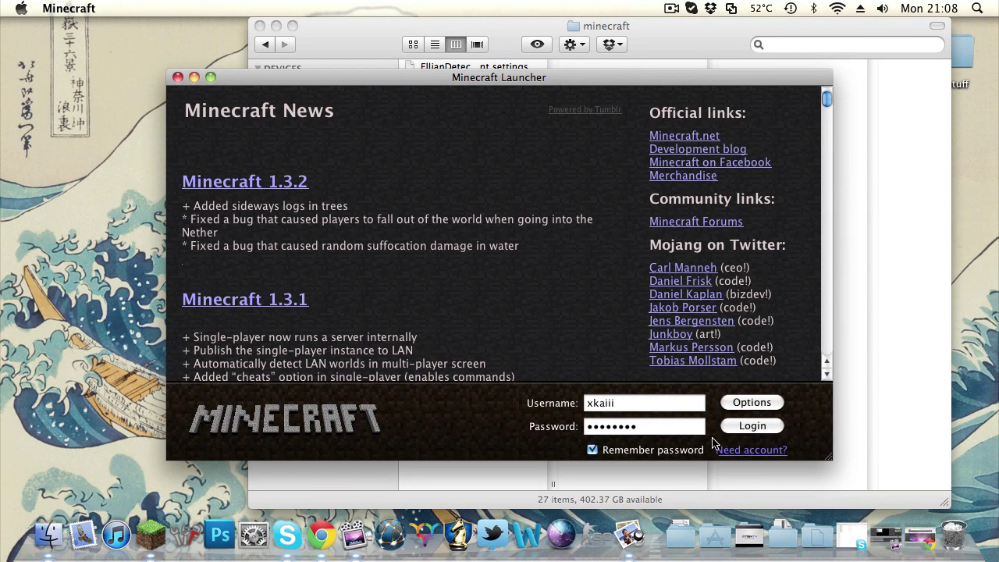
# Log in to Minecraft, enlarging its window, and set Graphics to Fast in the video settings
pyautogui.click(734, 426)
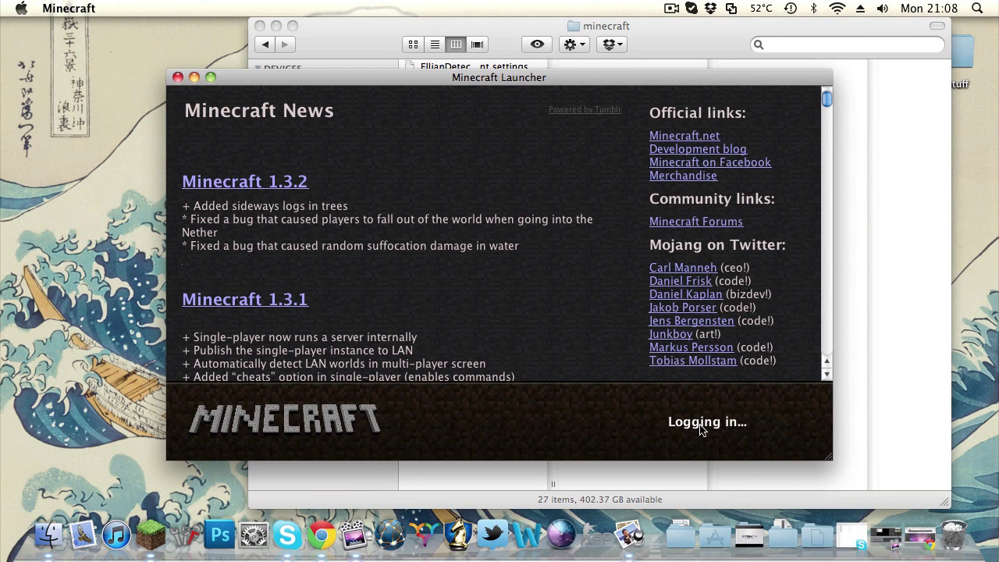
pyautogui.click(211, 77)
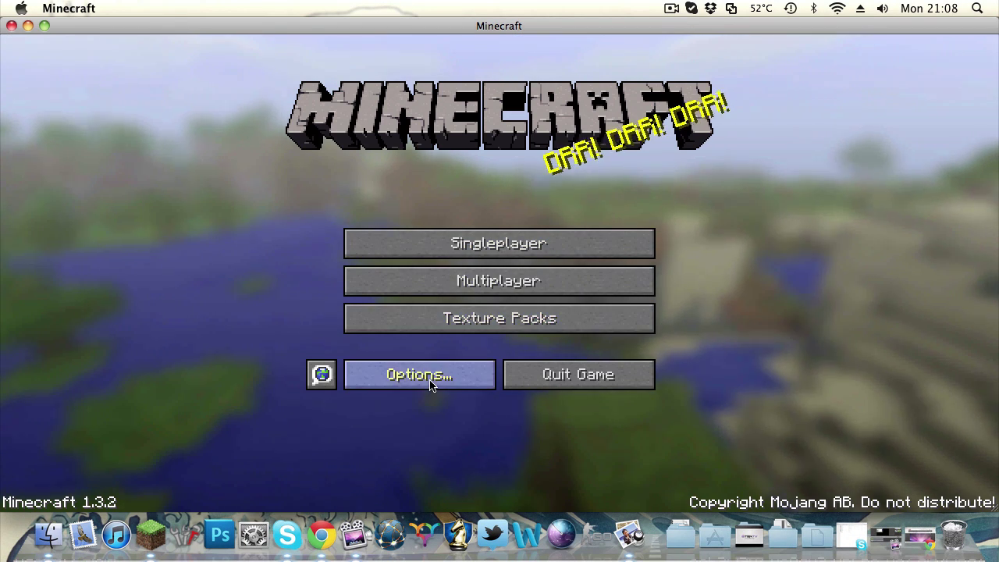
pyautogui.click(428, 375)
pyautogui.click(426, 269)
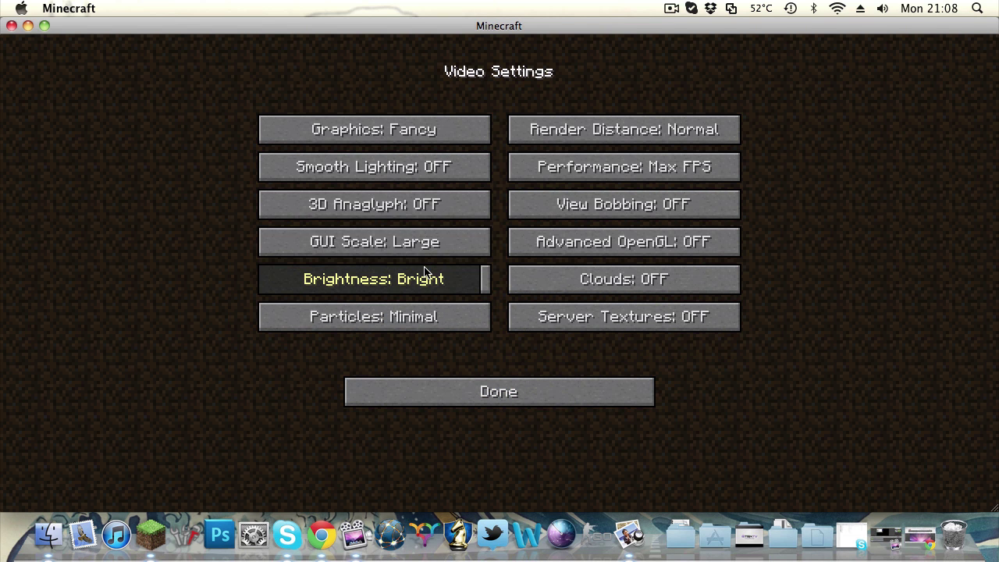
pyautogui.click(428, 138)
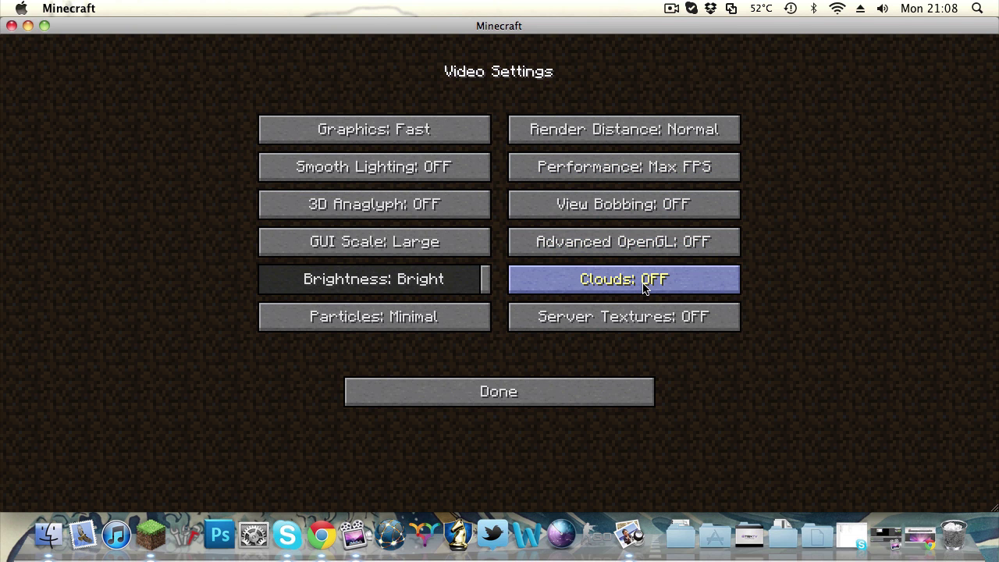
pyautogui.click(466, 363)
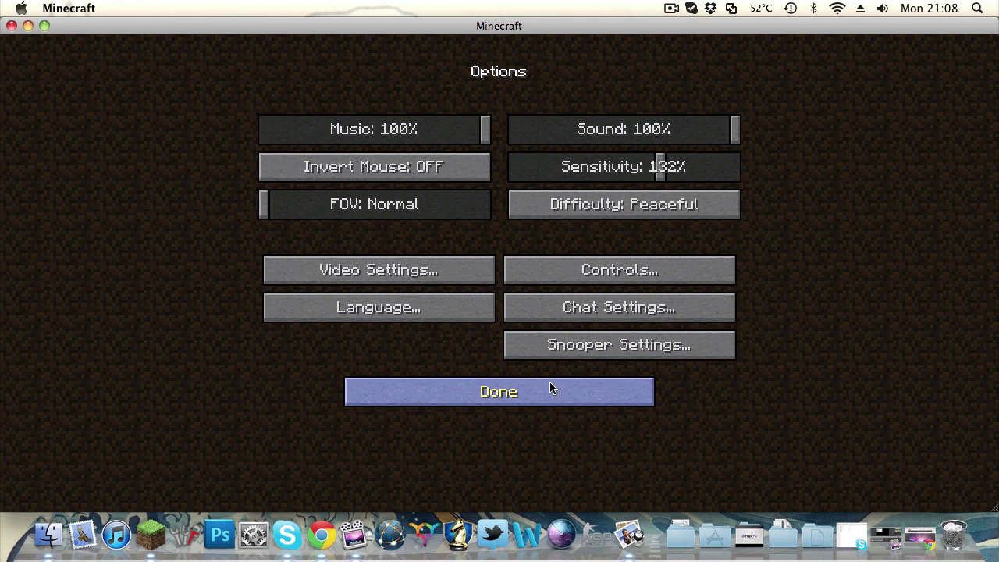
# Review the Allow Snooper option in Snooper Settings and close Minecraft from its title screen
pyautogui.click(585, 347)
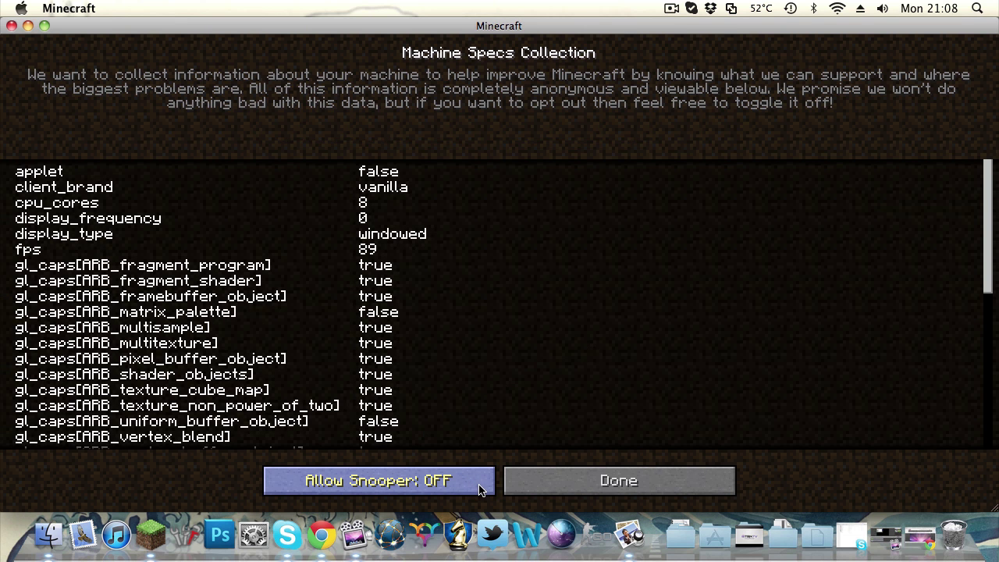
pyautogui.click(568, 491)
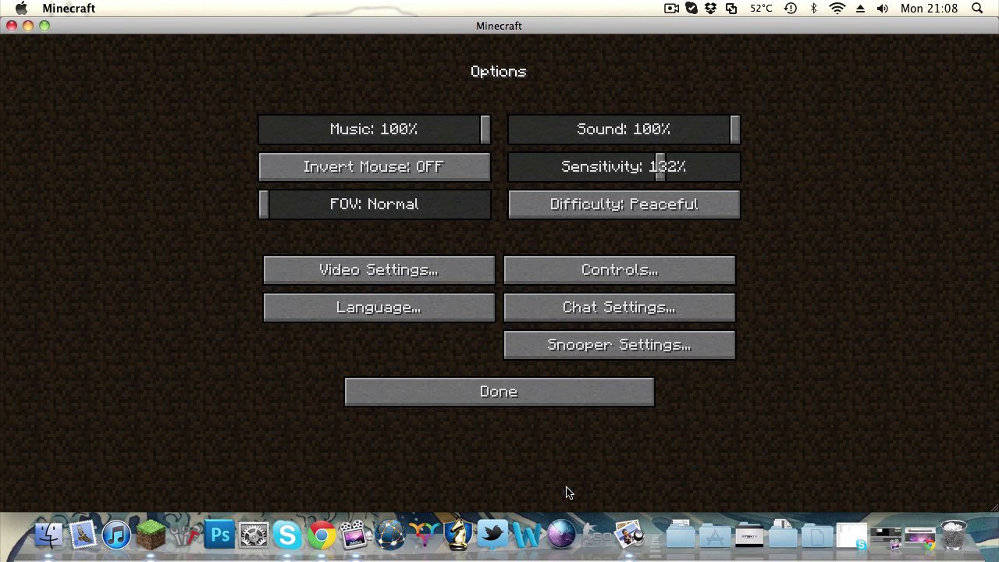
pyautogui.click(398, 390)
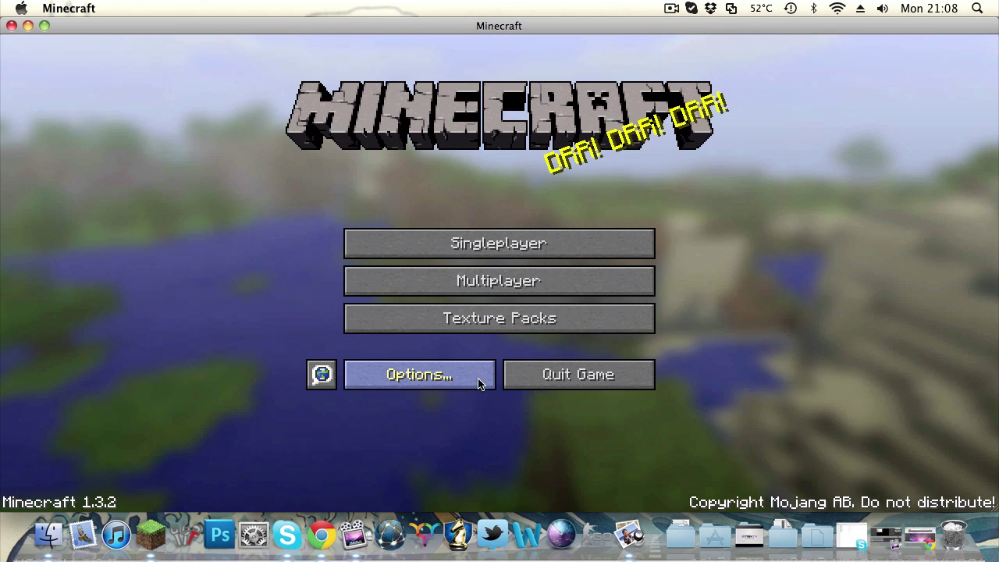
pyautogui.click(11, 26)
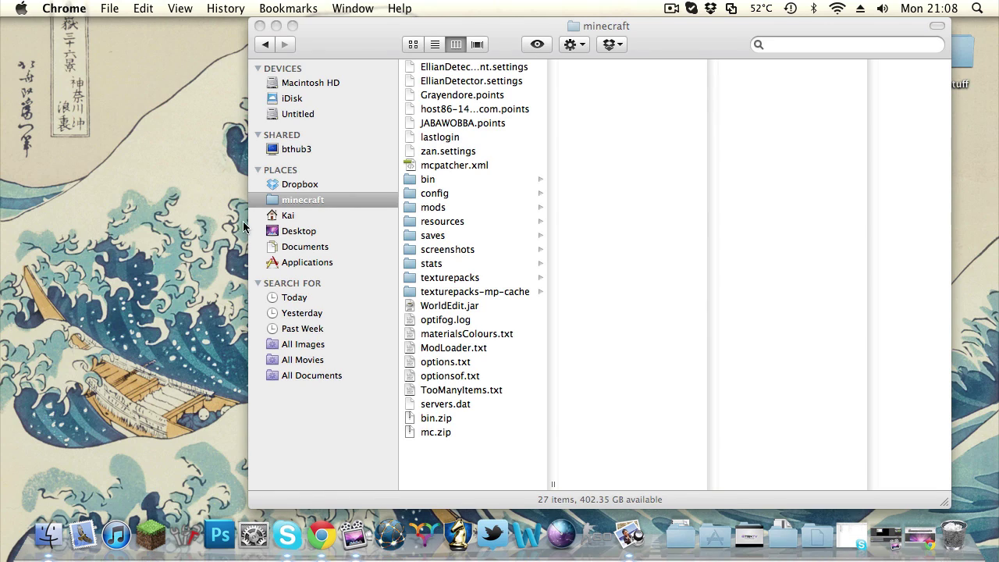
# Extract minecraft.jar in the minecraft folder's bin subfolder with Archive Utility
pyautogui.click(439, 191)
pyautogui.click(439, 180)
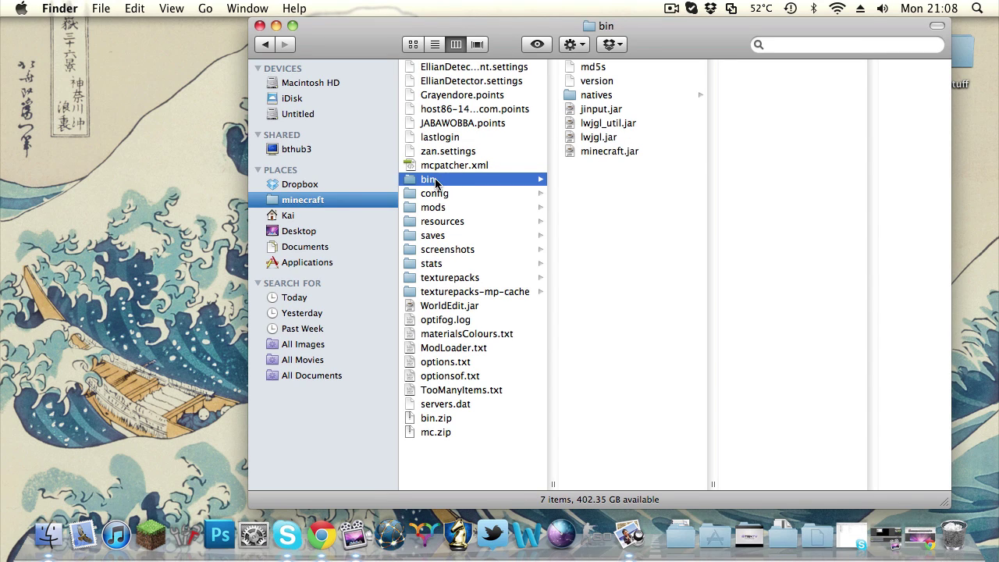
pyautogui.click(604, 151)
pyautogui.rightClick(604, 150)
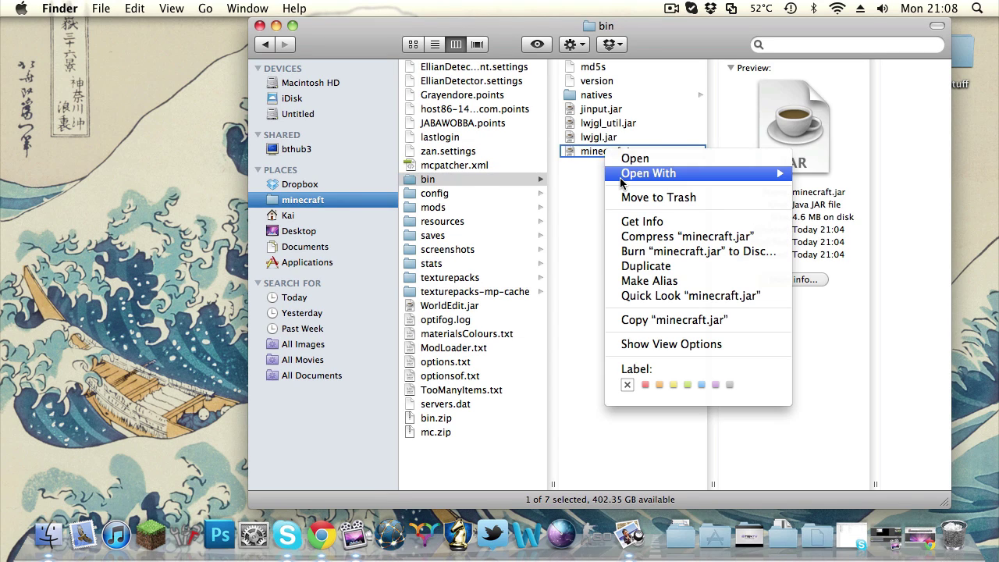
pyautogui.moveTo(620, 177)
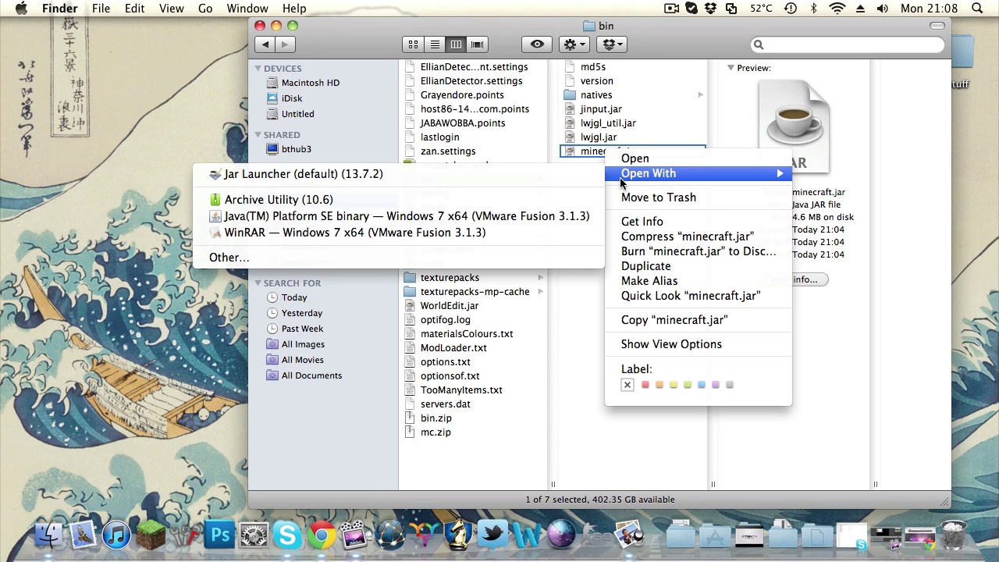
pyautogui.click(525, 202)
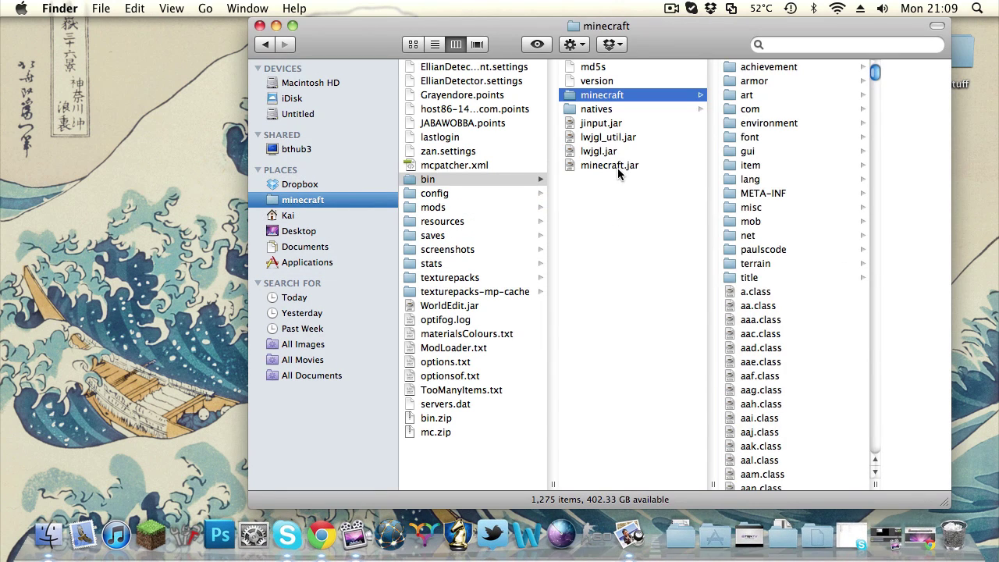
# Move the original minecraft.jar file in the bin folder to the Trash
pyautogui.click(617, 165)
pyautogui.rightClick(619, 165)
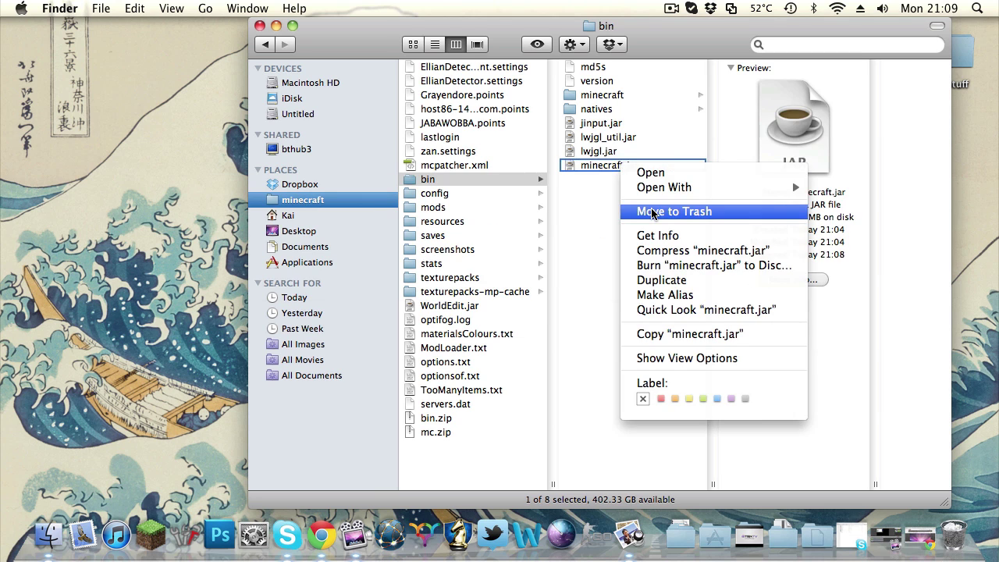
pyautogui.click(672, 211)
# Rename the extracted minecraft folder in bin as minecraft.jar, accepting the added .jar extension
pyautogui.click(621, 95)
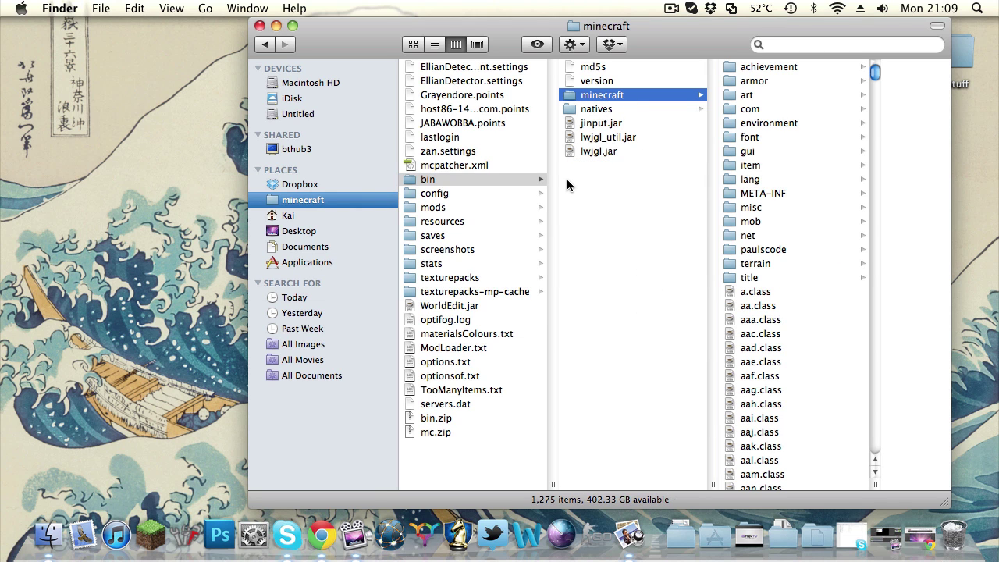
pyautogui.press('Return')
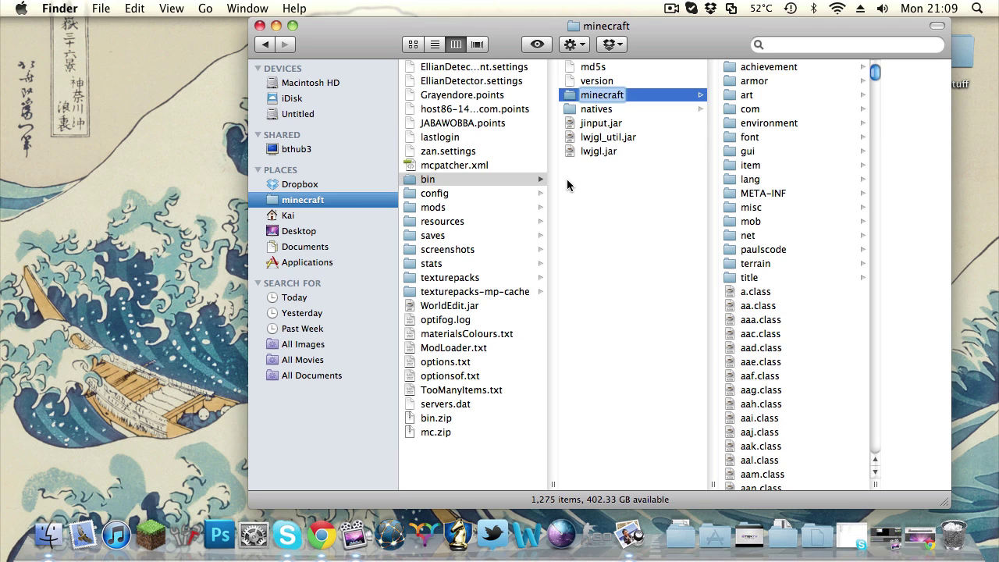
pyautogui.press('Right')
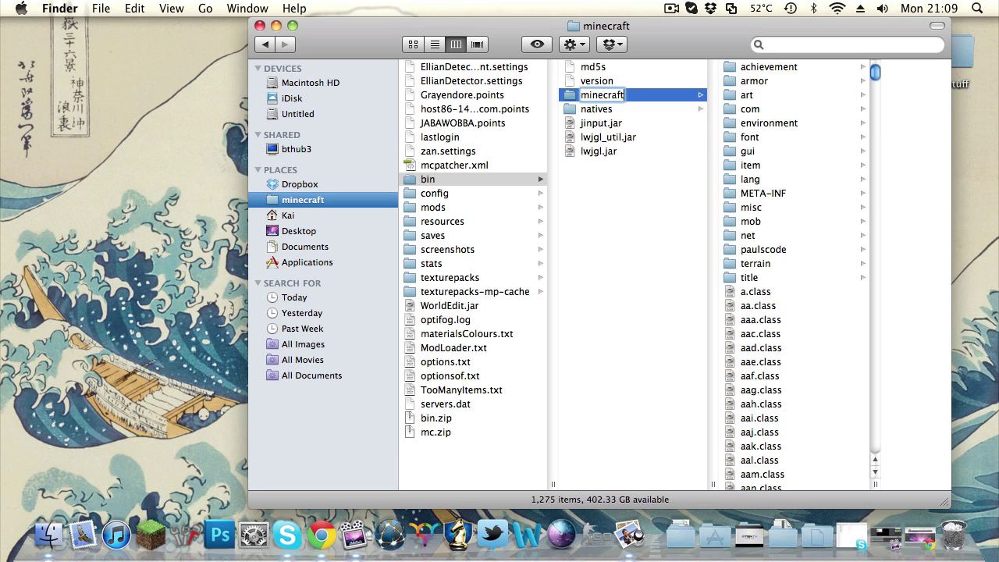
pyautogui.write('.jar')
pyautogui.press('Return')
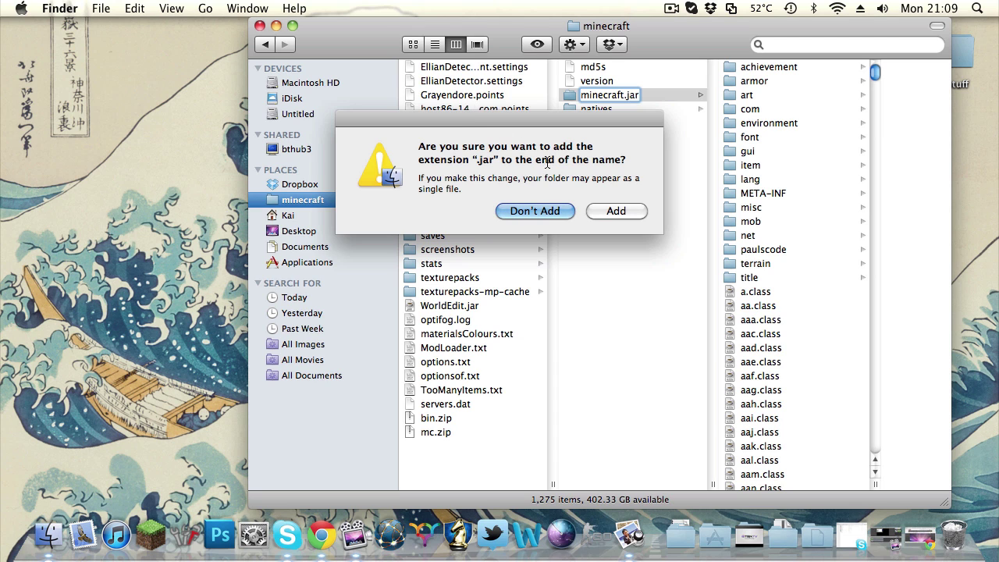
pyautogui.click(617, 211)
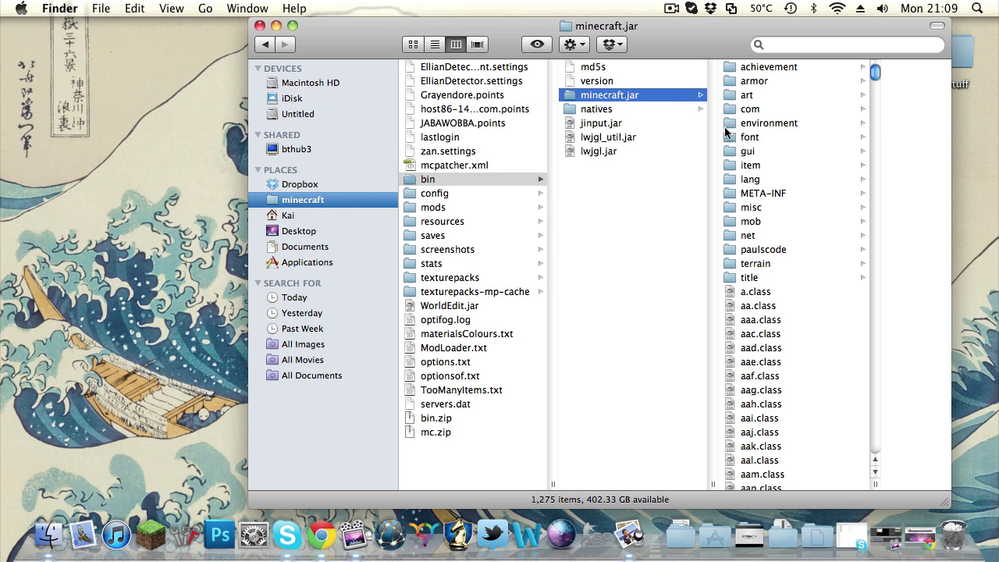
# Move the META-INF folder inside the minecraft.jar folder to the Trash and minimise the Finder window
pyautogui.scroll(-1, 768, 267)
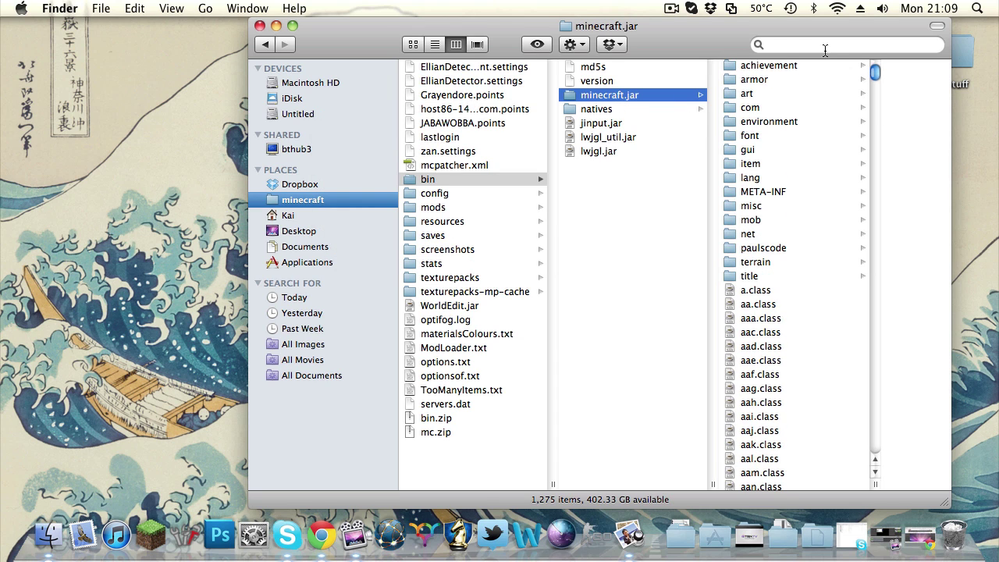
pyautogui.moveTo(875, 73); pyautogui.dragTo(843, 95)
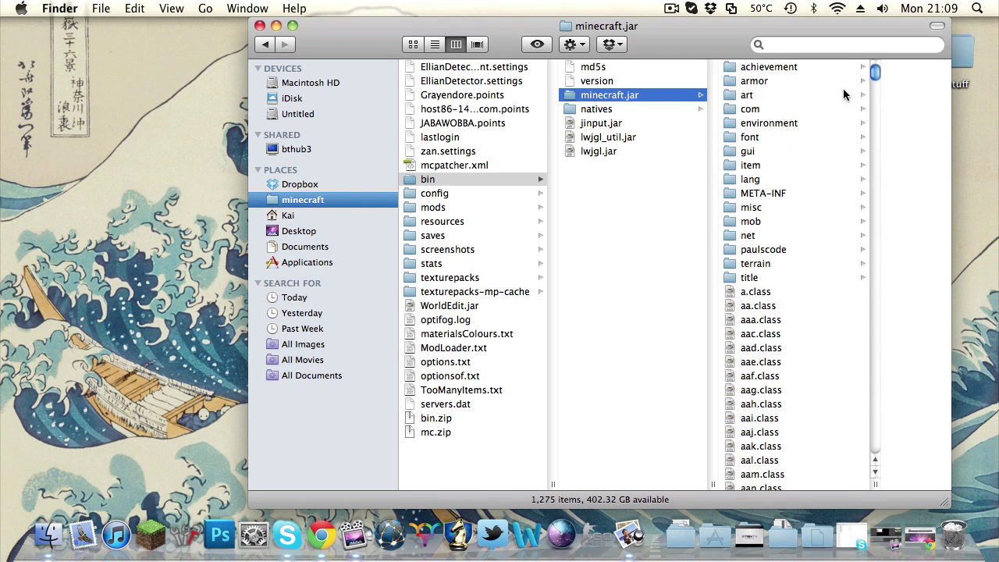
pyautogui.click(776, 195)
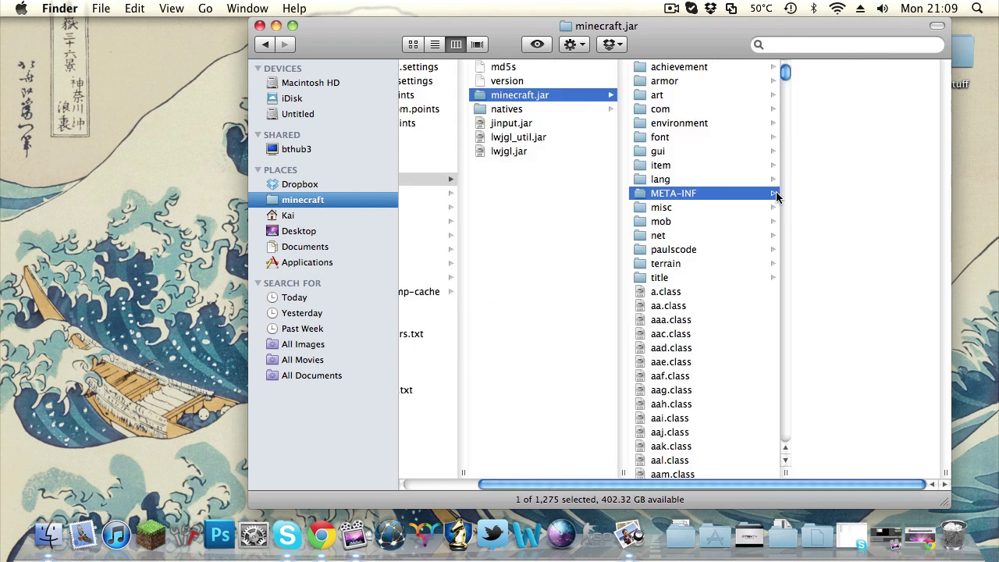
pyautogui.rightClick(674, 197)
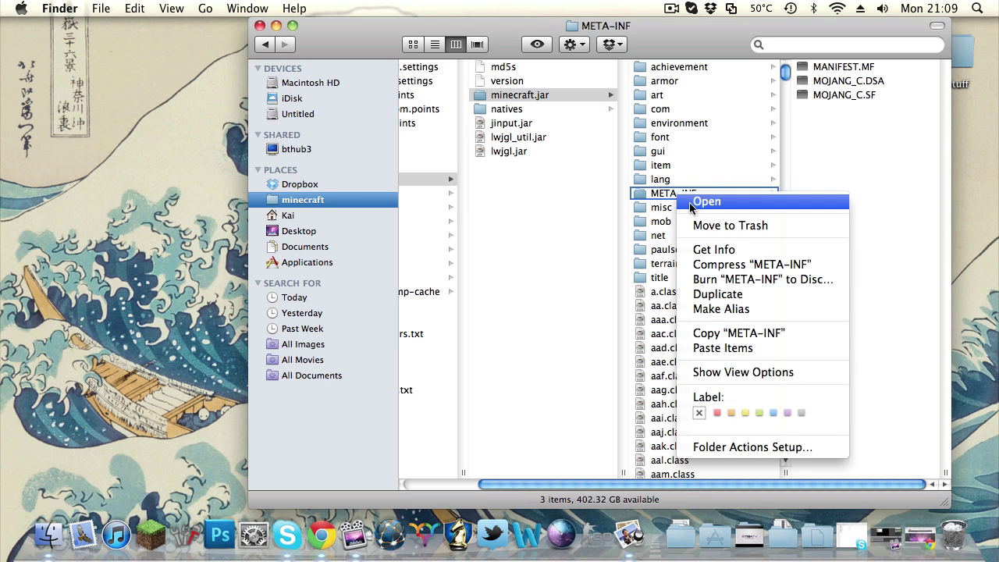
pyautogui.click(767, 226)
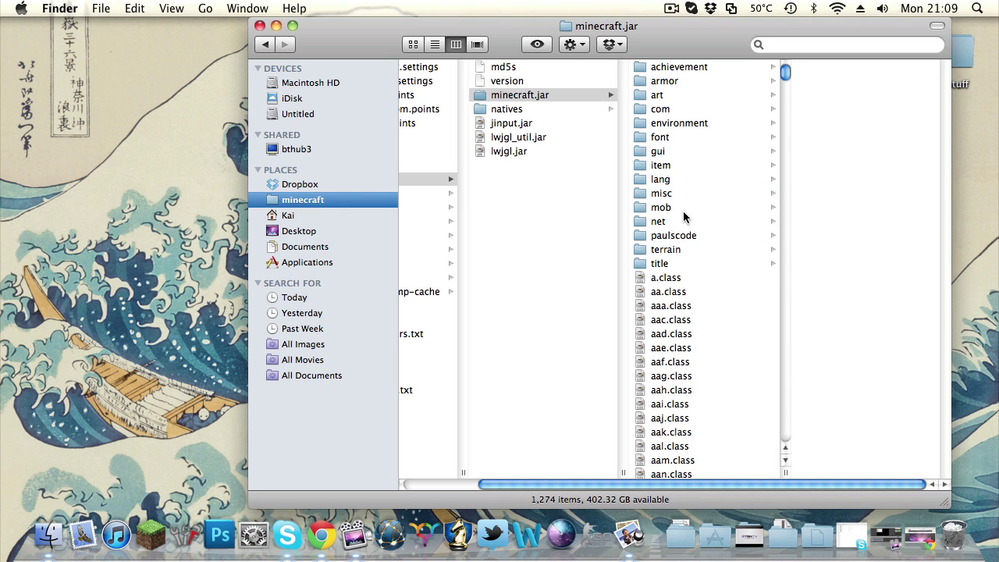
pyautogui.click(276, 26)
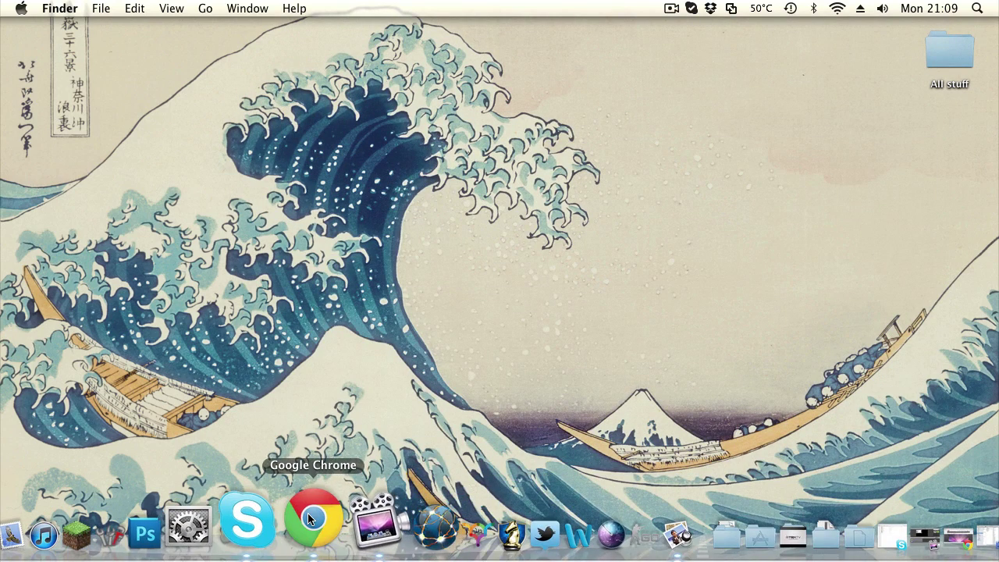
# Switch to Chrome and open the mirror download page for OptiFine 1.3.2_HD_B3 Standard from the OptiFine forum topic
pyautogui.click(308, 521)
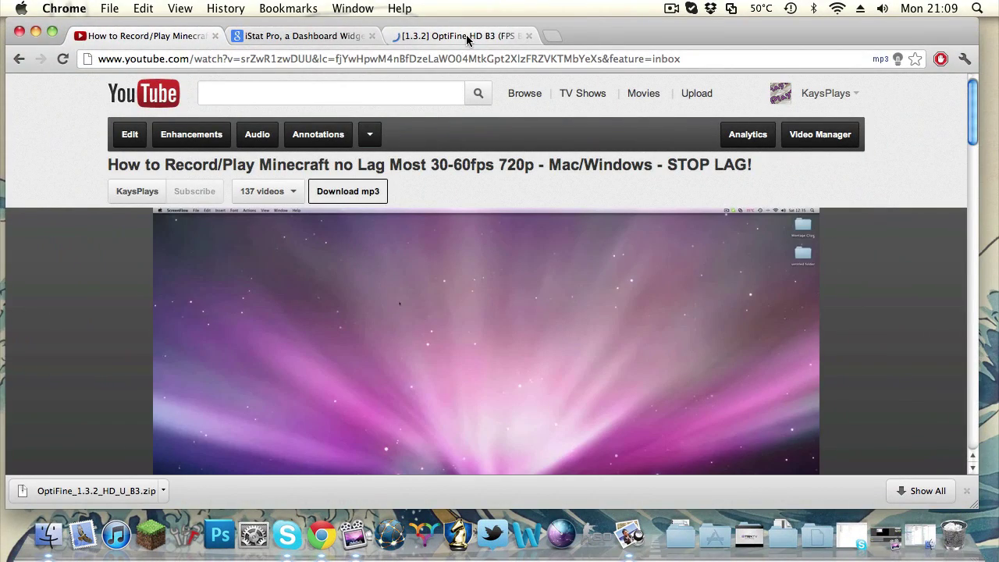
pyautogui.click(466, 37)
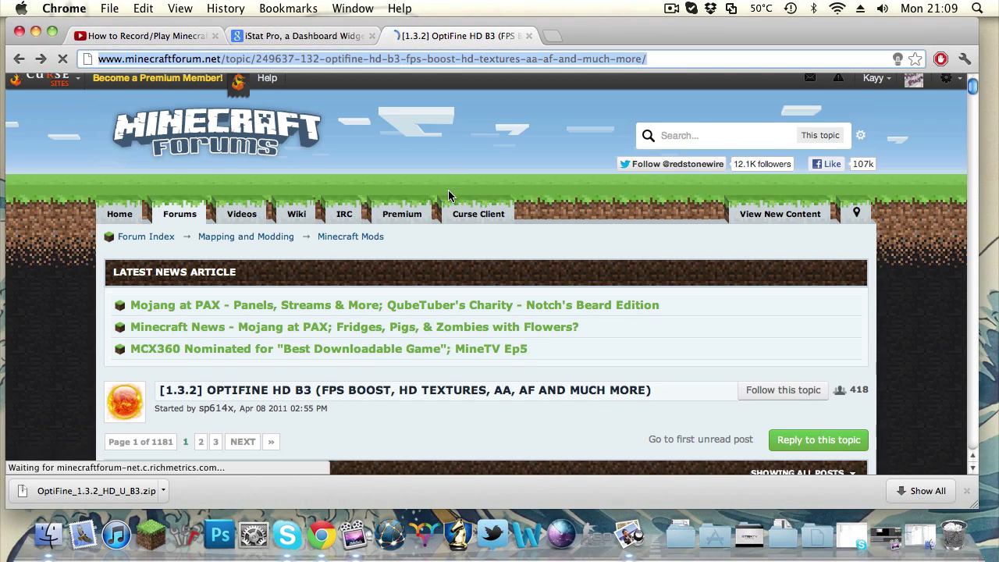
pyautogui.scroll(-10, 448, 190)
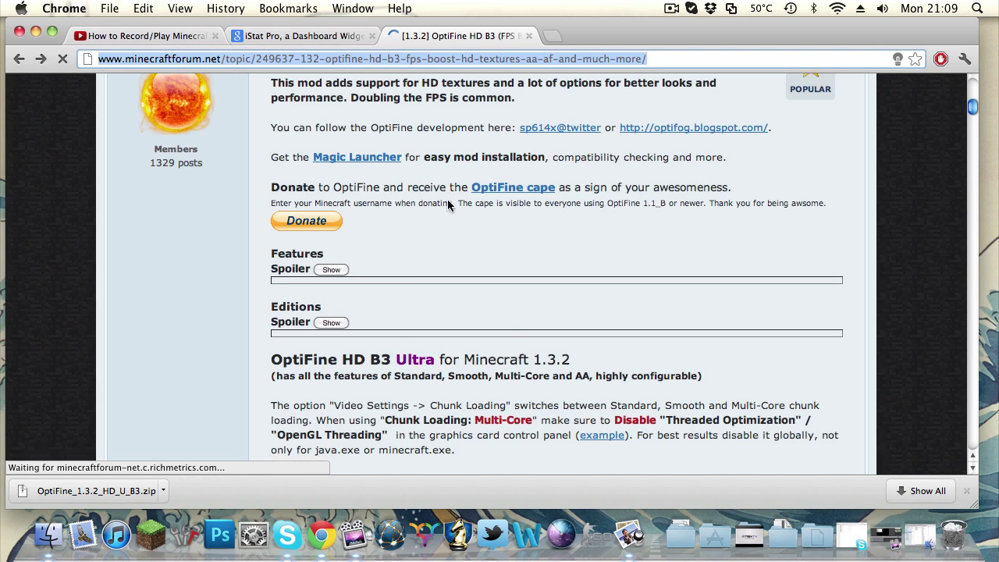
pyautogui.scroll(4, 448, 199)
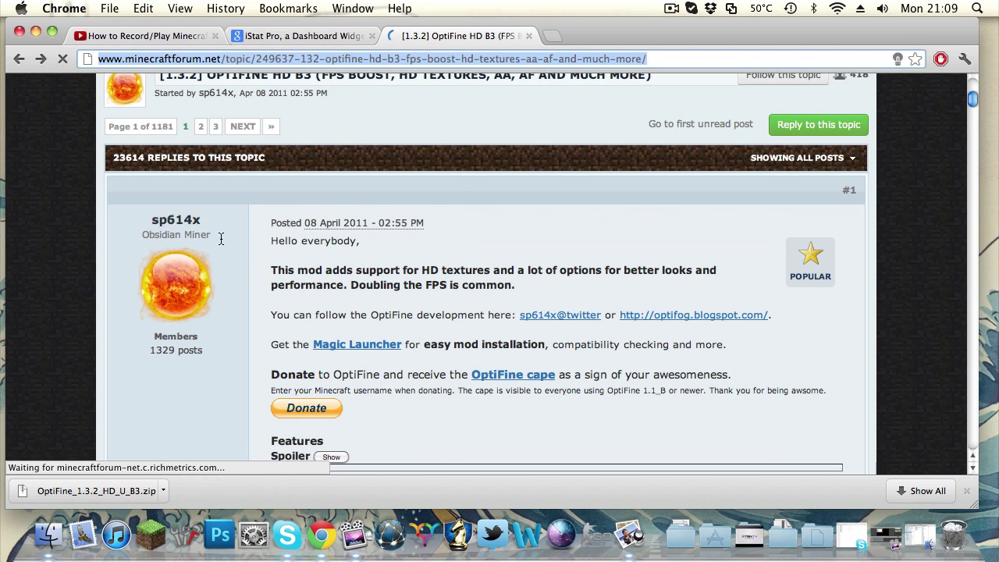
pyautogui.scroll(-14, 402, 238)
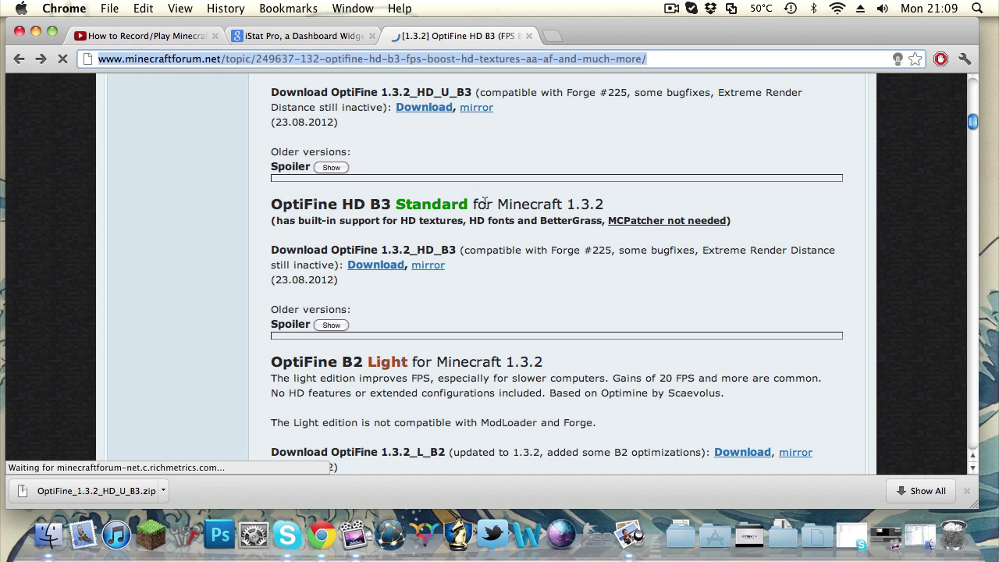
pyautogui.click(429, 268)
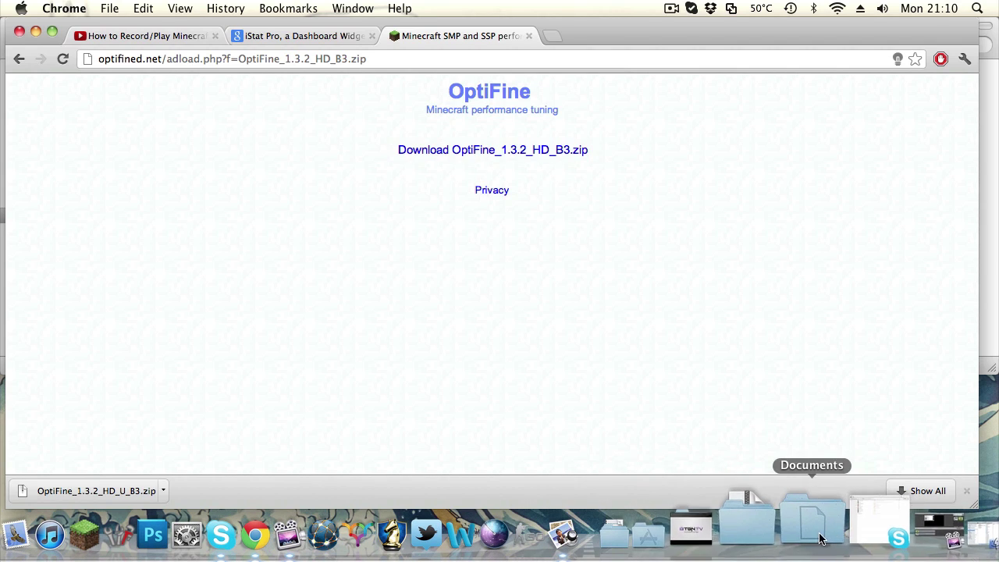
# Open the OptiFine_1.3.2_HD_U_B3 2 folder in Downloads and copy all of its files
pyautogui.click(797, 537)
pyautogui.click(765, 531)
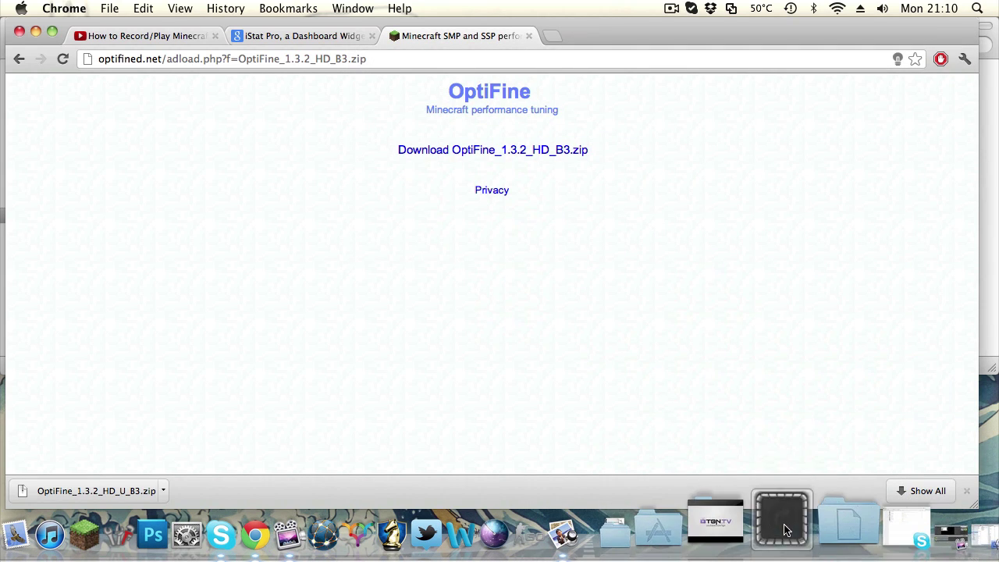
pyautogui.click(785, 460)
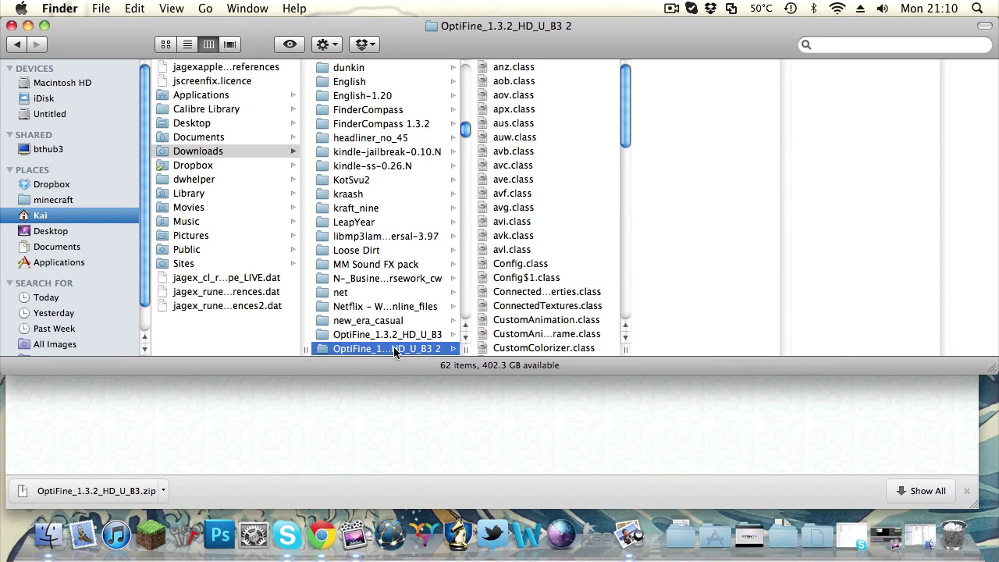
pyautogui.click(529, 266)
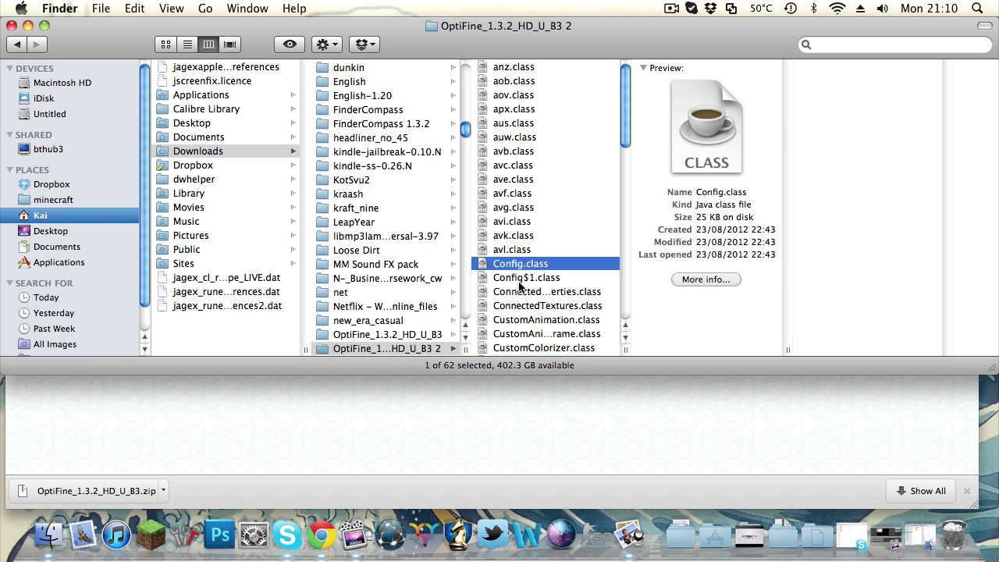
pyautogui.press('super+a')
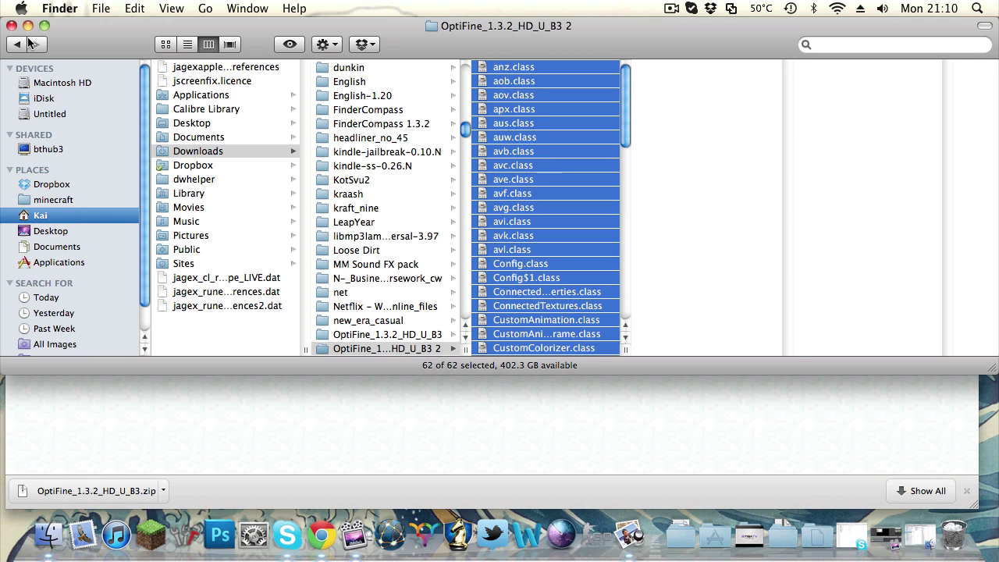
# Paste the OptiFine files into the minecraft.jar folder in bin, replacing all existing items, and close the Finder window
pyautogui.click(53, 202)
pyautogui.click(187, 180)
pyautogui.click(355, 124)
pyautogui.click(400, 94)
pyautogui.click(553, 291)
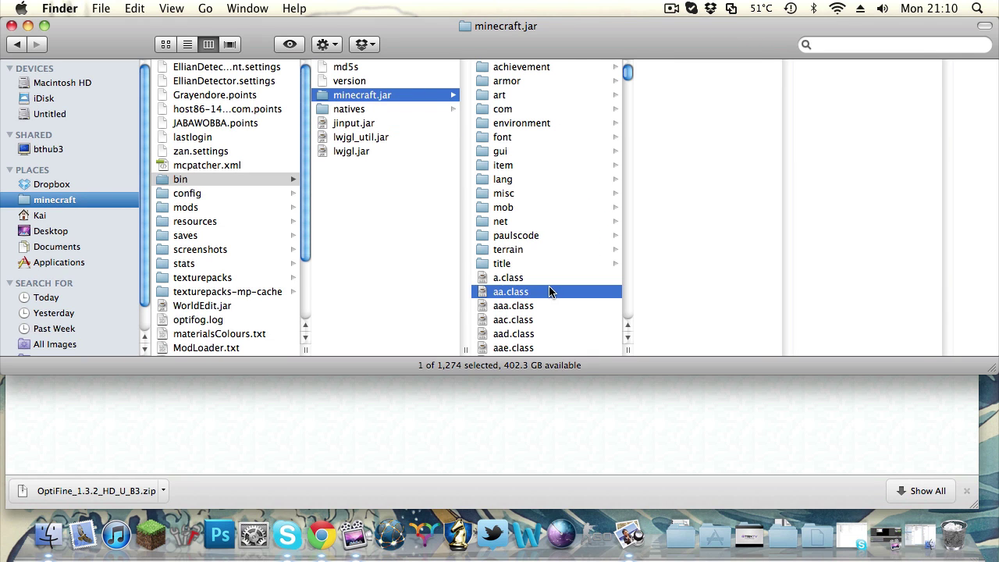
pyautogui.click(516, 334)
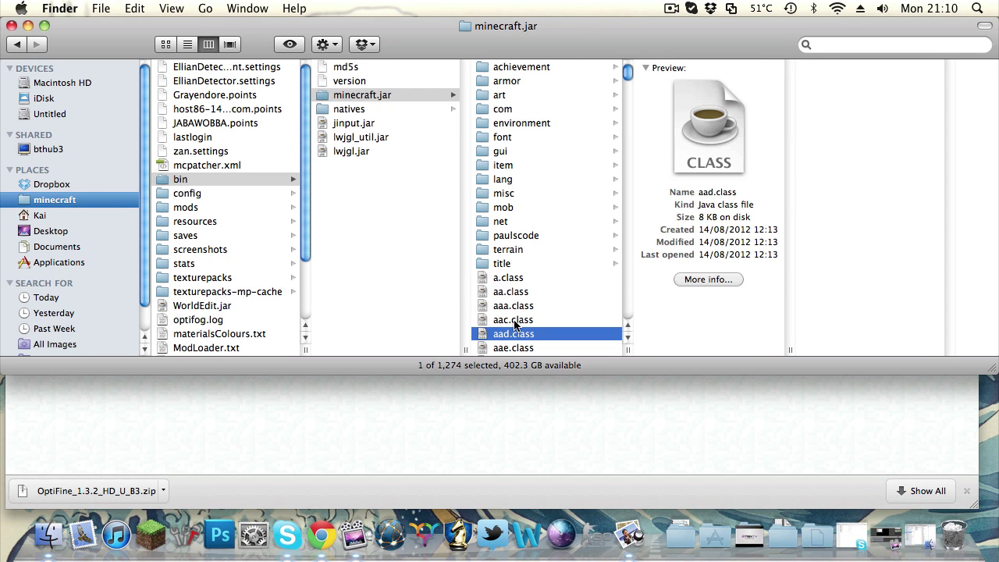
pyautogui.press('super+v')
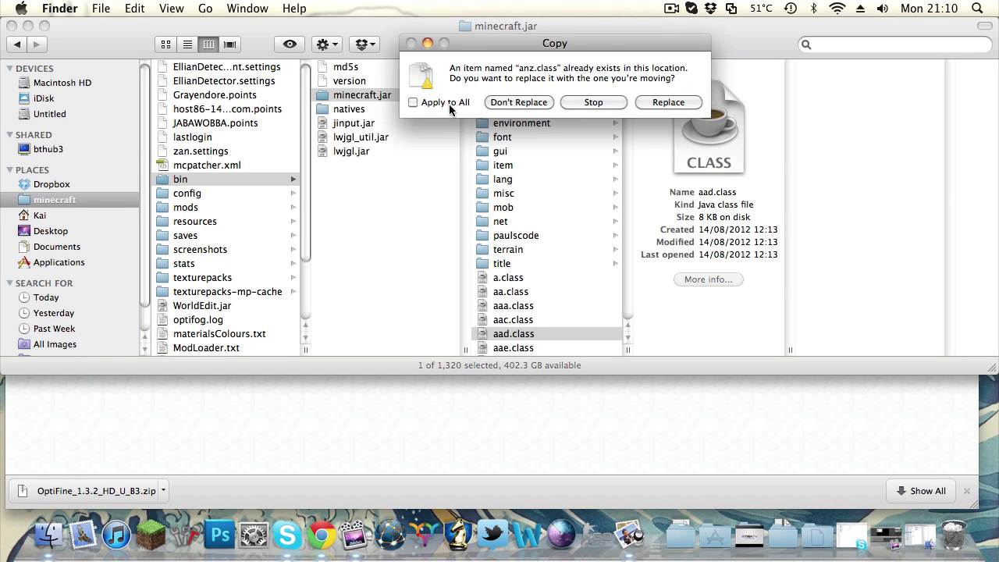
pyautogui.click(668, 102)
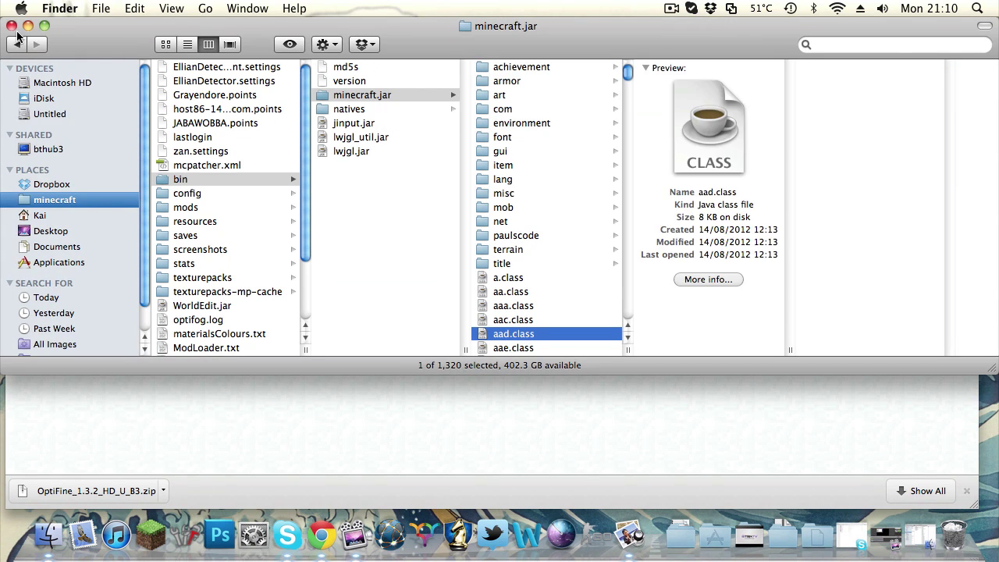
pyautogui.click(12, 26)
# Launch Minecraft, minimise the browser window and log in to reach the game's title screen
pyautogui.click(151, 534)
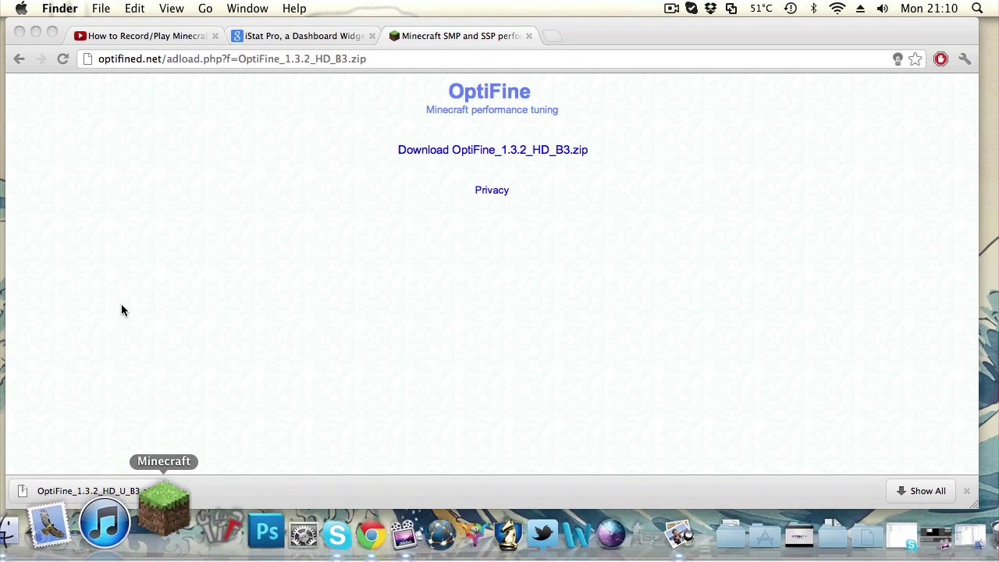
pyautogui.click(35, 31)
pyautogui.click(744, 429)
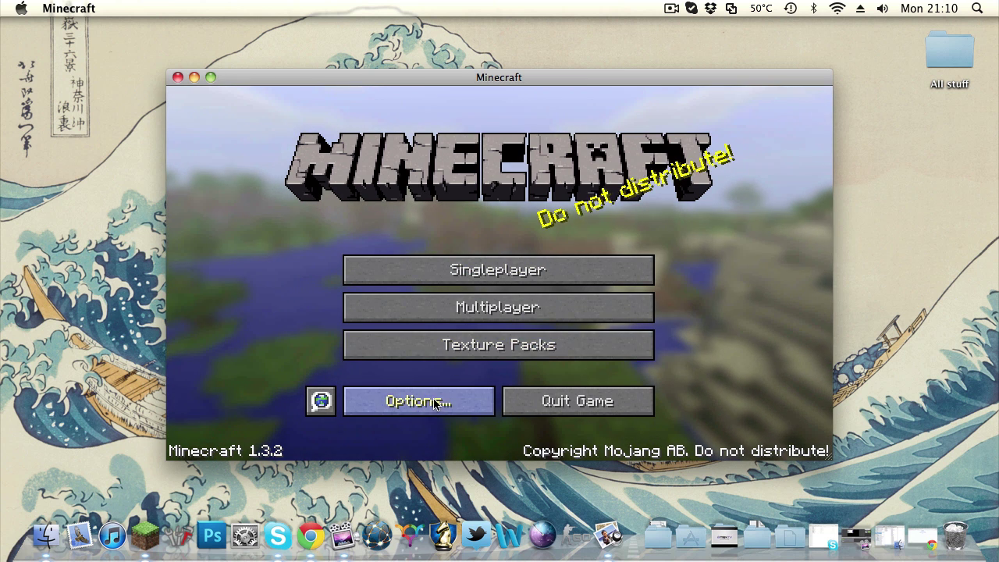
# Open Minecraft's video settings and set the render distance to Short +48
pyautogui.click(454, 400)
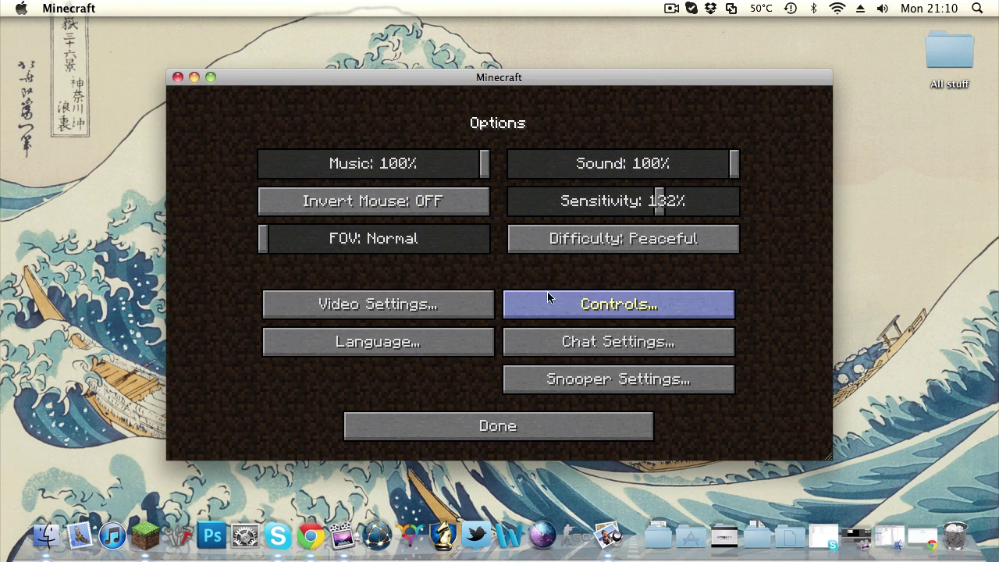
pyautogui.click(410, 309)
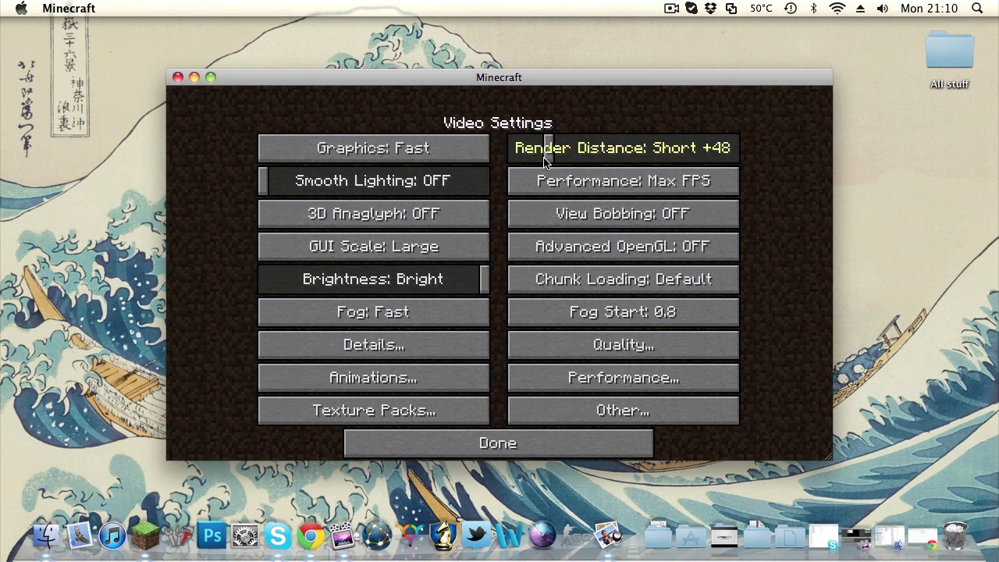
pyautogui.moveTo(549, 151)
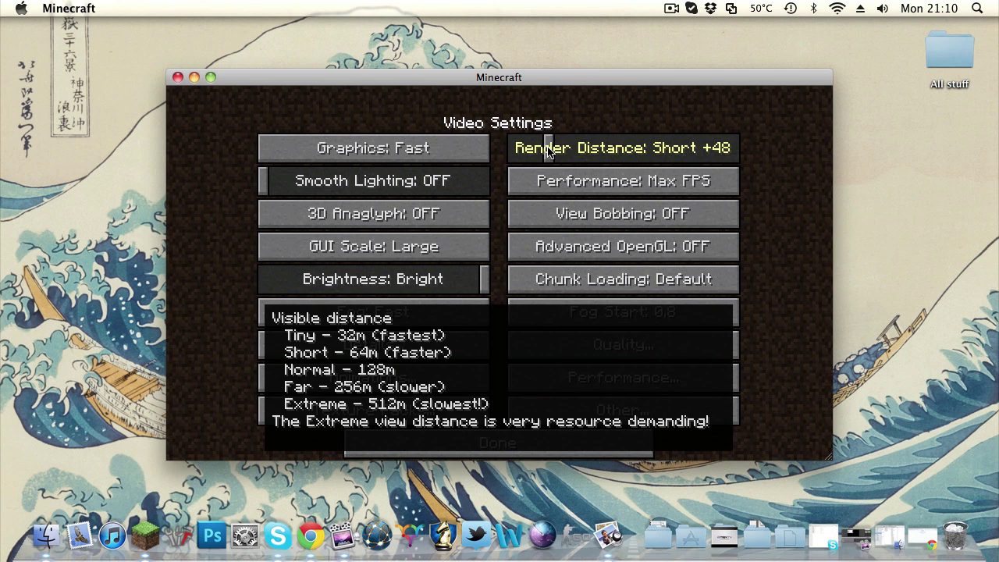
pyautogui.moveTo(551, 151); pyautogui.dragTo(555, 155)
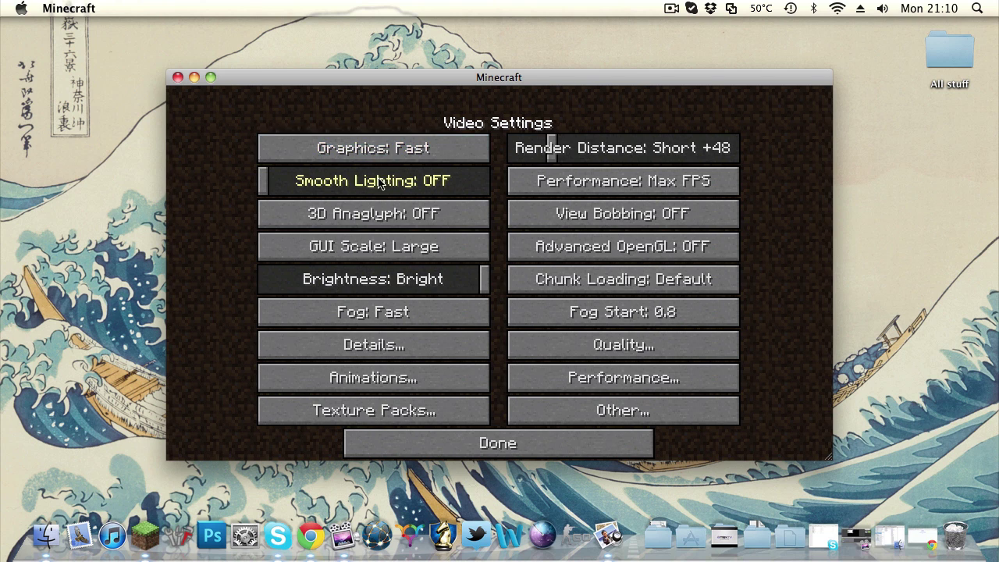
pyautogui.moveTo(375, 182)
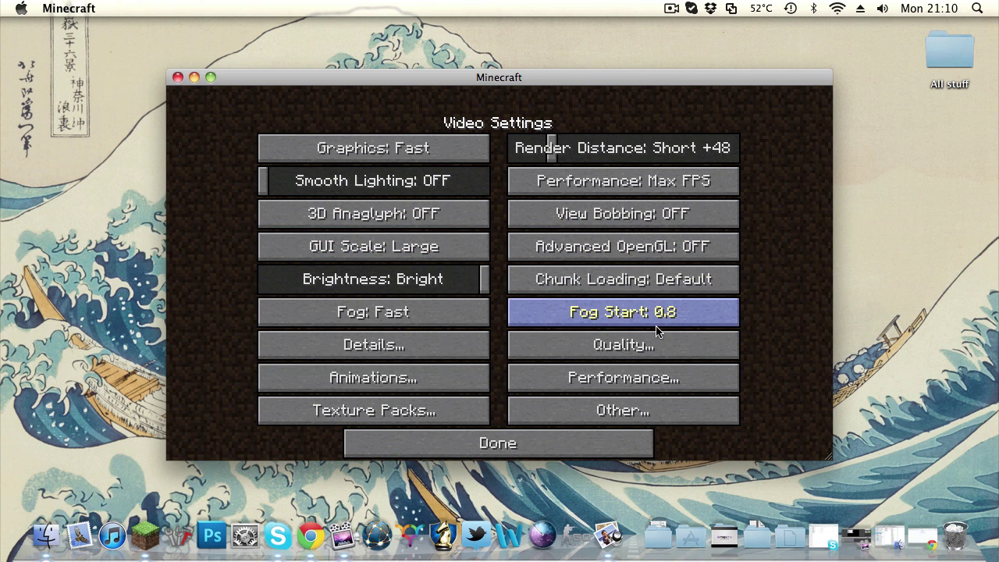
# In the quality settings, set Connected Textures to Fast and turn off Swamp Colors and Clear Water
pyautogui.click(595, 350)
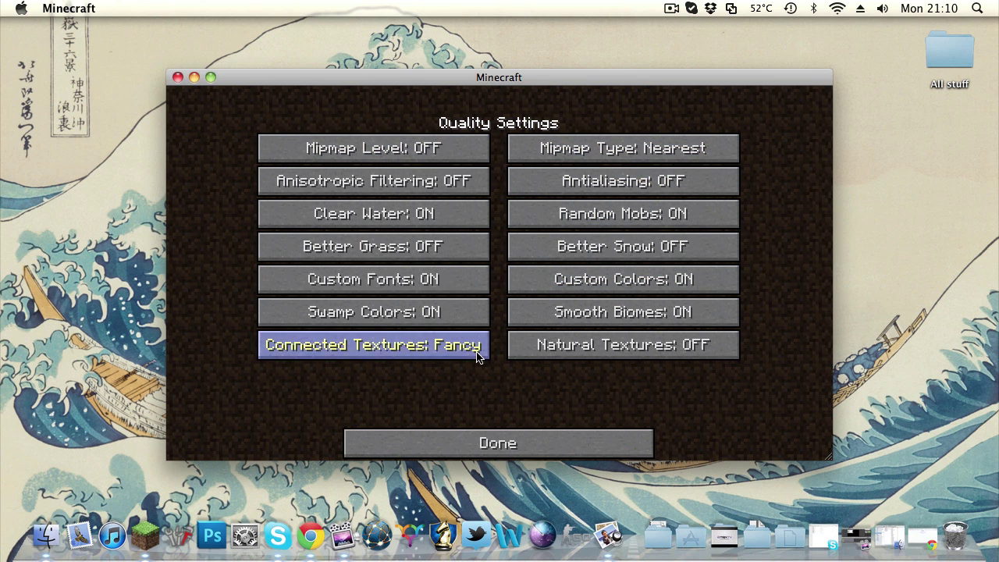
pyautogui.click(441, 353)
pyautogui.click(442, 354)
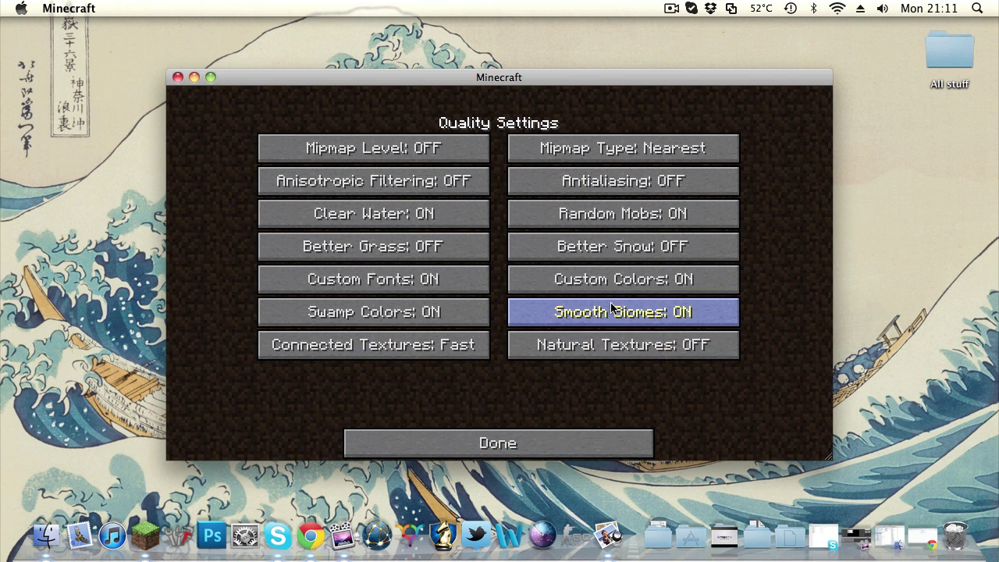
pyautogui.click(442, 317)
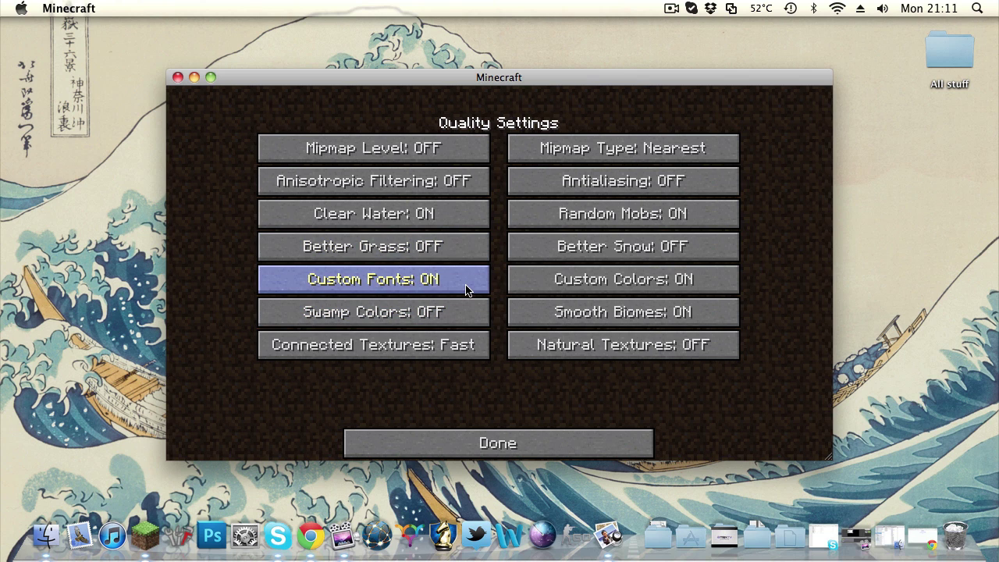
pyautogui.click(460, 223)
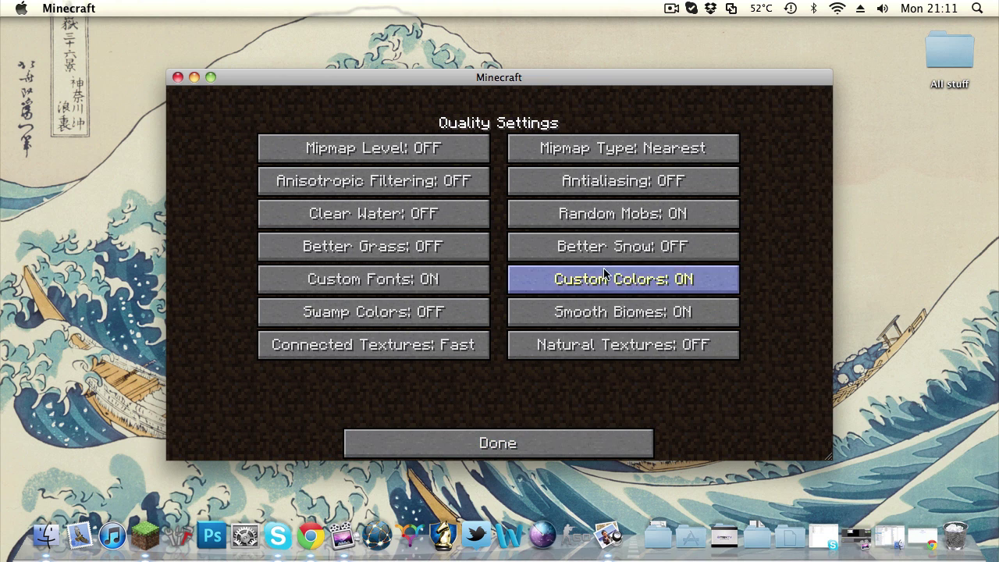
pyautogui.click(581, 442)
pyautogui.click(582, 344)
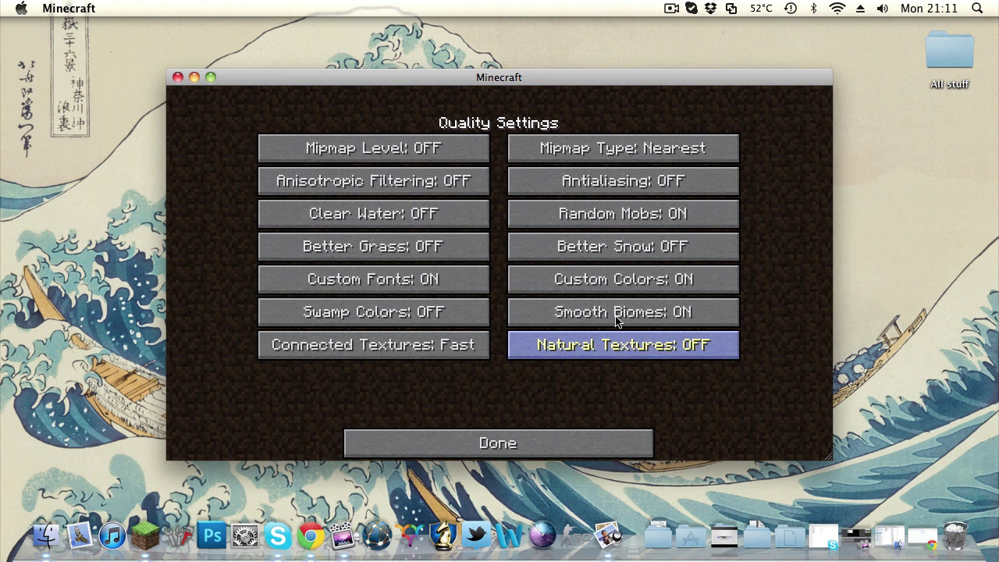
pyautogui.click(478, 451)
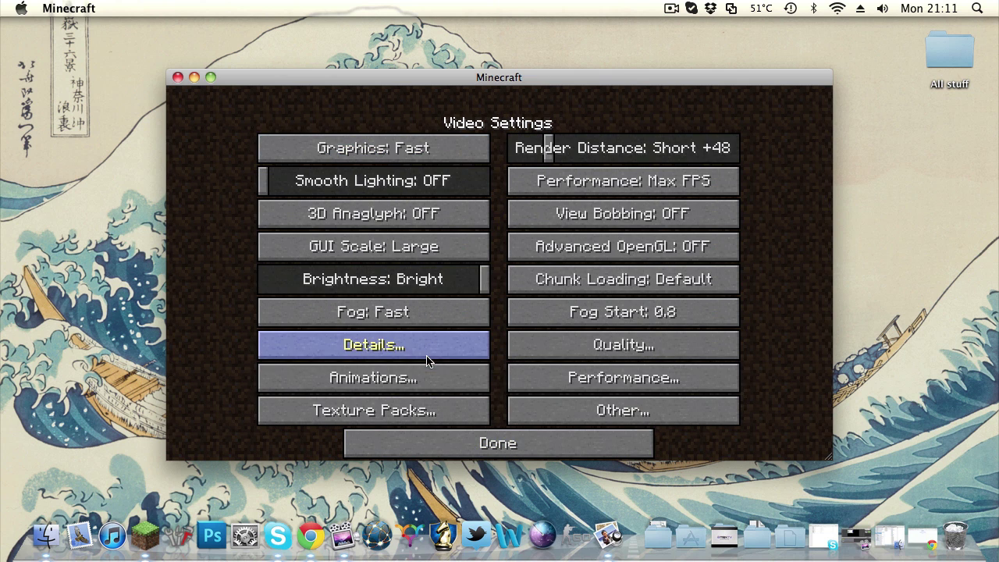
# In the detail settings, set Water and Trees to Fast and leave Sky on
pyautogui.click(427, 359)
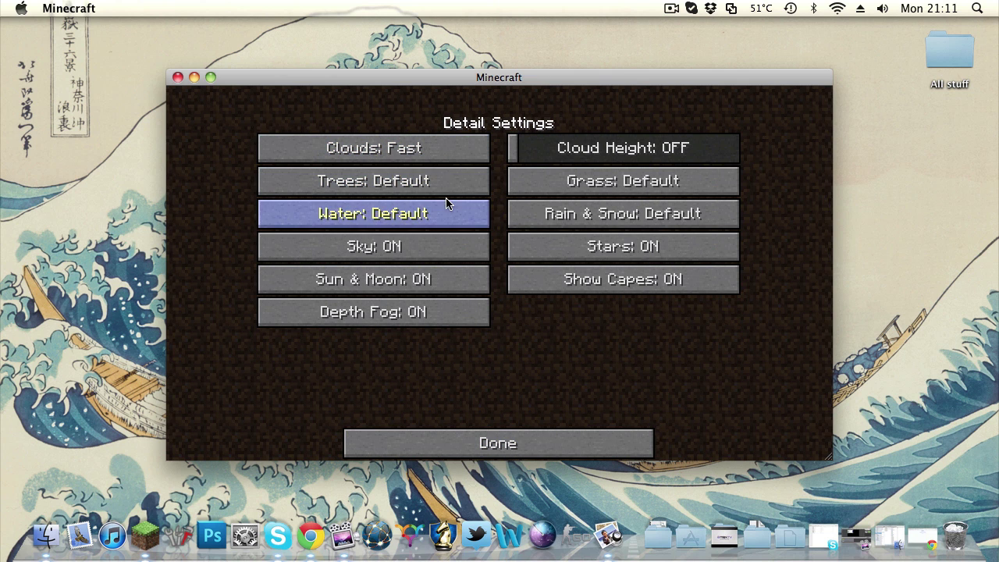
pyautogui.click(448, 211)
pyautogui.click(454, 184)
pyautogui.click(461, 251)
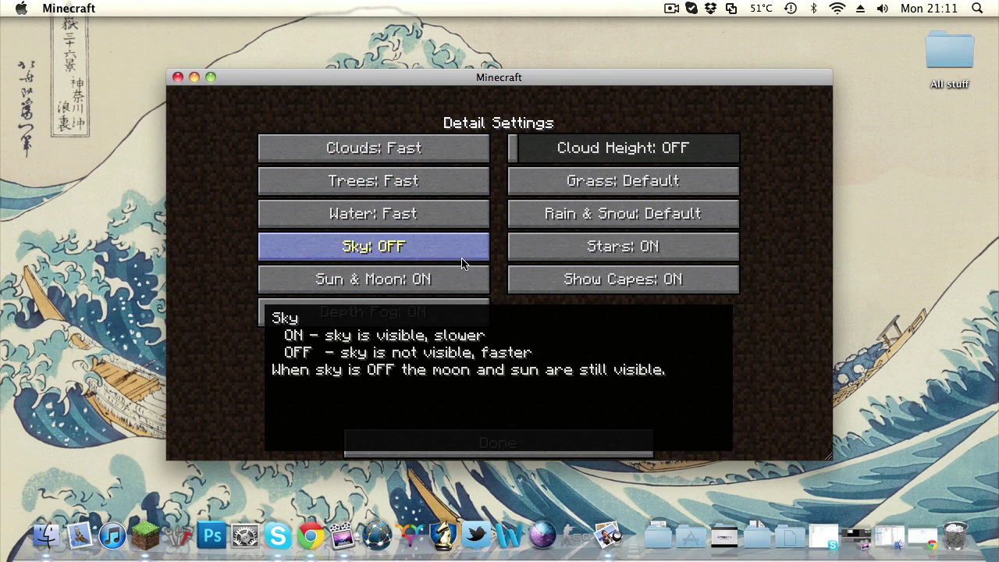
pyautogui.click(466, 252)
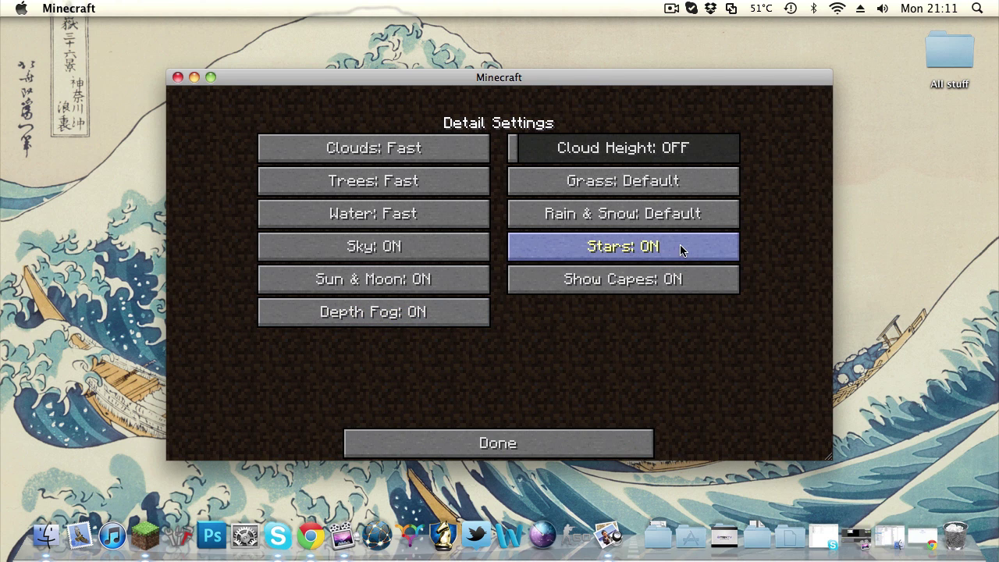
# Turn off Stars and Show Capes, set Rain & Snow and Grass to Fast, and leave the detail settings
pyautogui.click(687, 251)
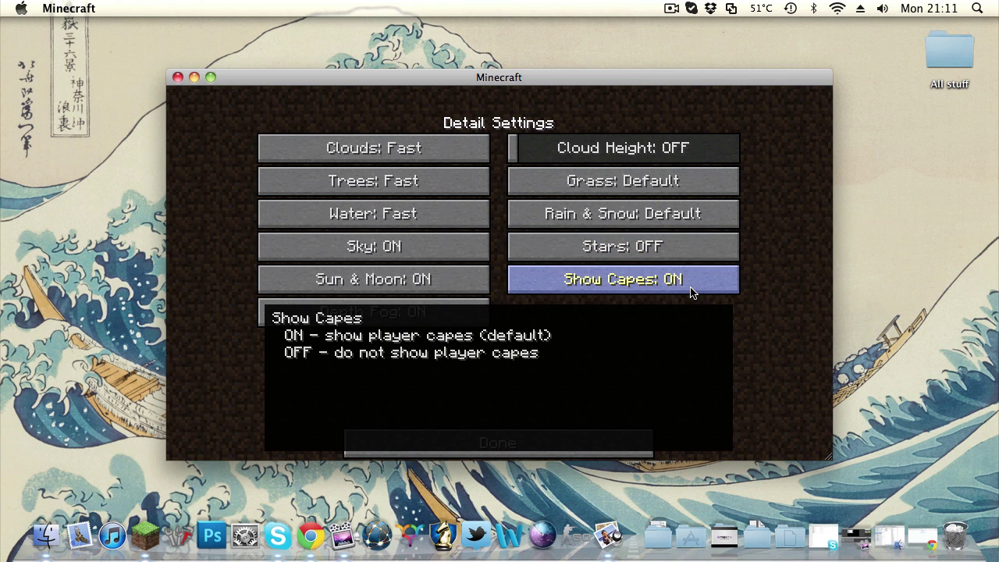
pyautogui.click(692, 281)
pyautogui.click(732, 224)
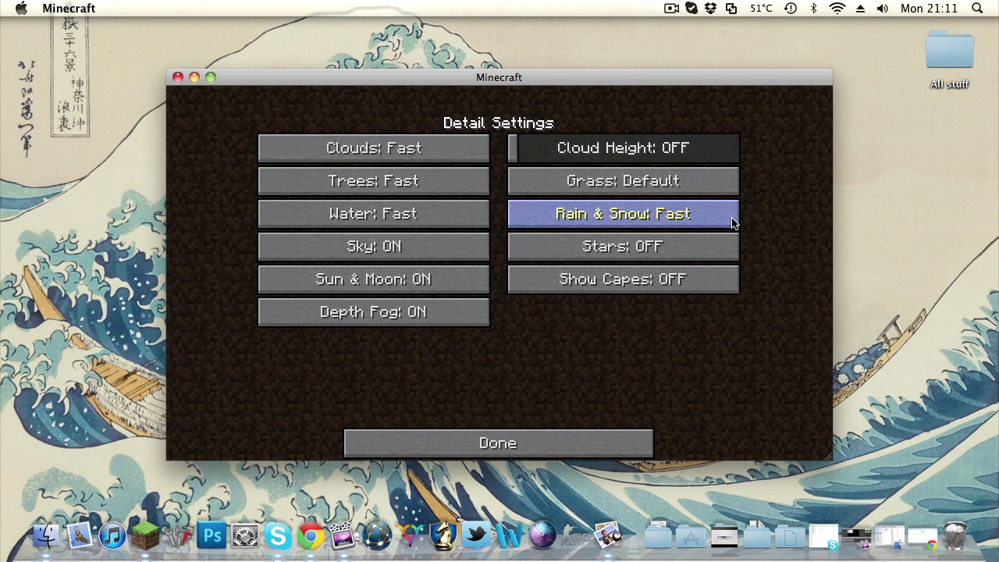
pyautogui.click(720, 193)
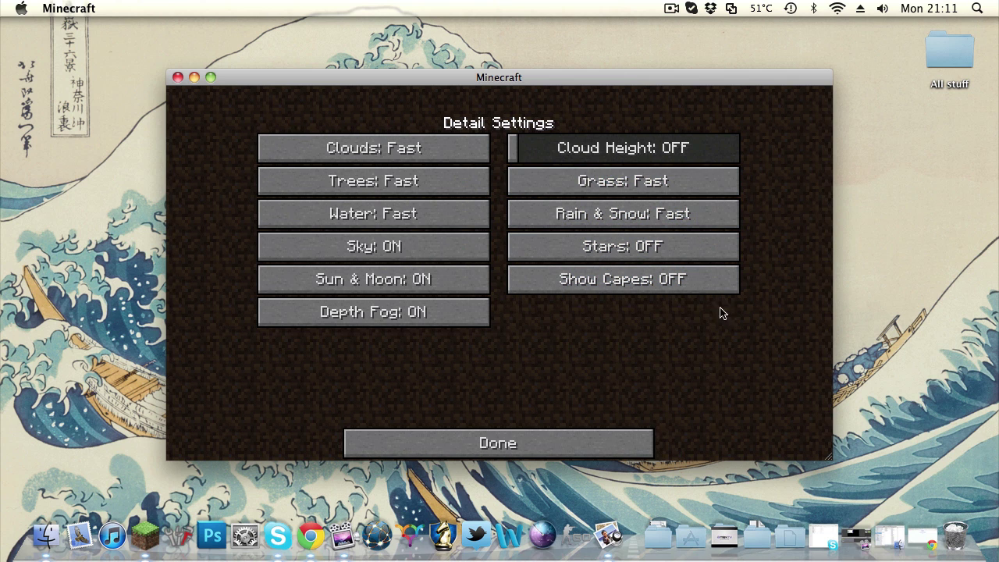
pyautogui.click(531, 440)
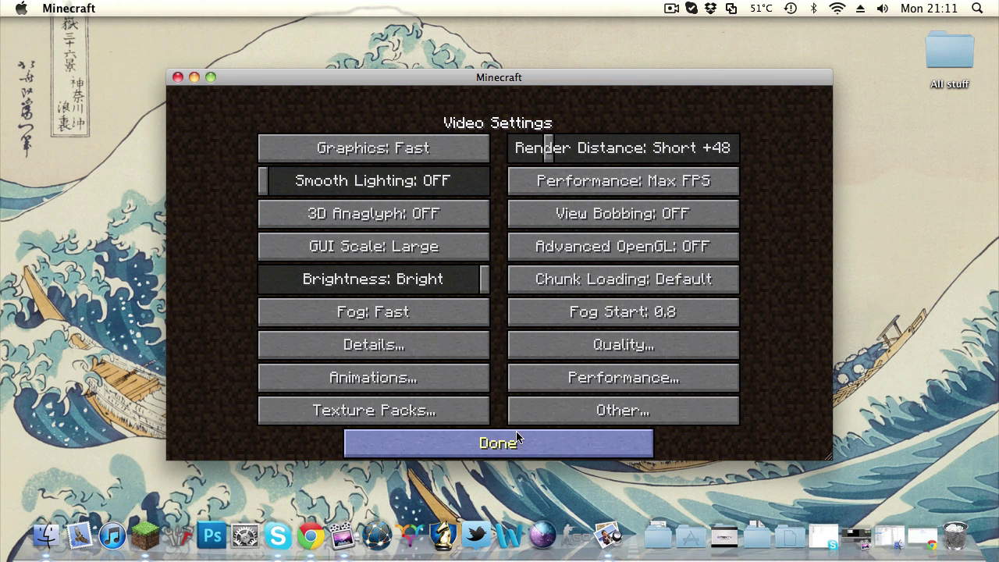
# Review the texture pack list and the performance settings, and return to the title screen
pyautogui.click(438, 414)
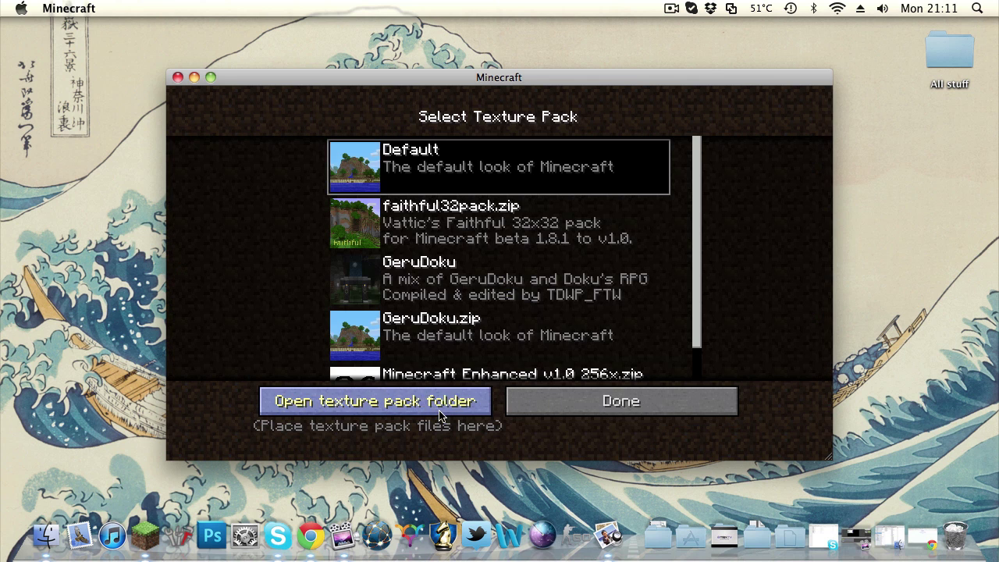
pyautogui.click(557, 409)
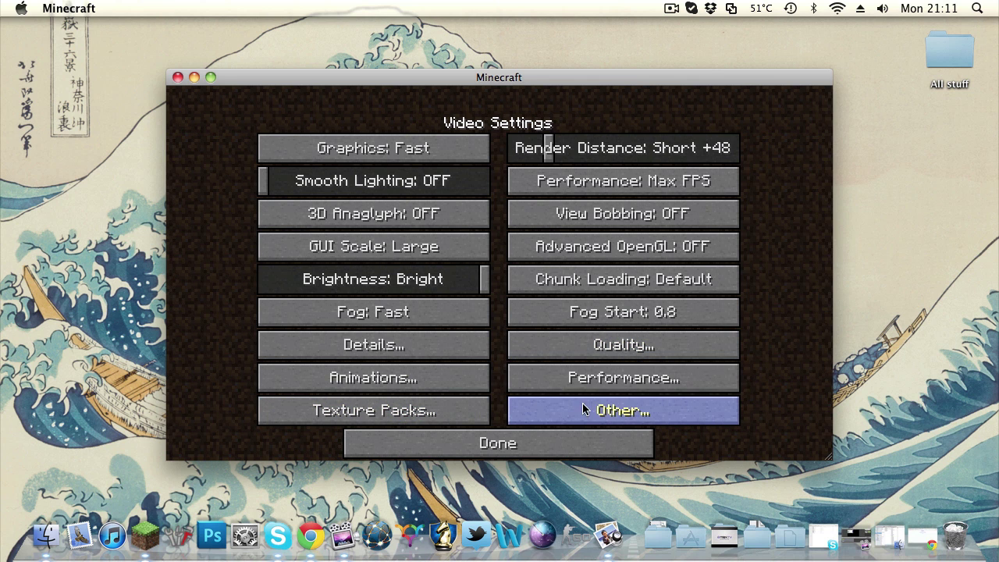
pyautogui.click(639, 380)
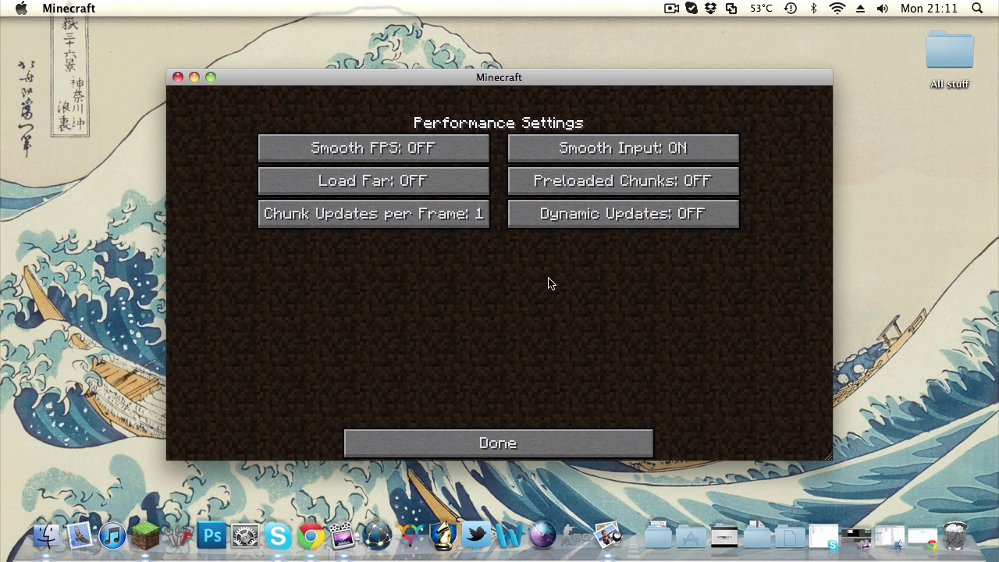
pyautogui.click(555, 436)
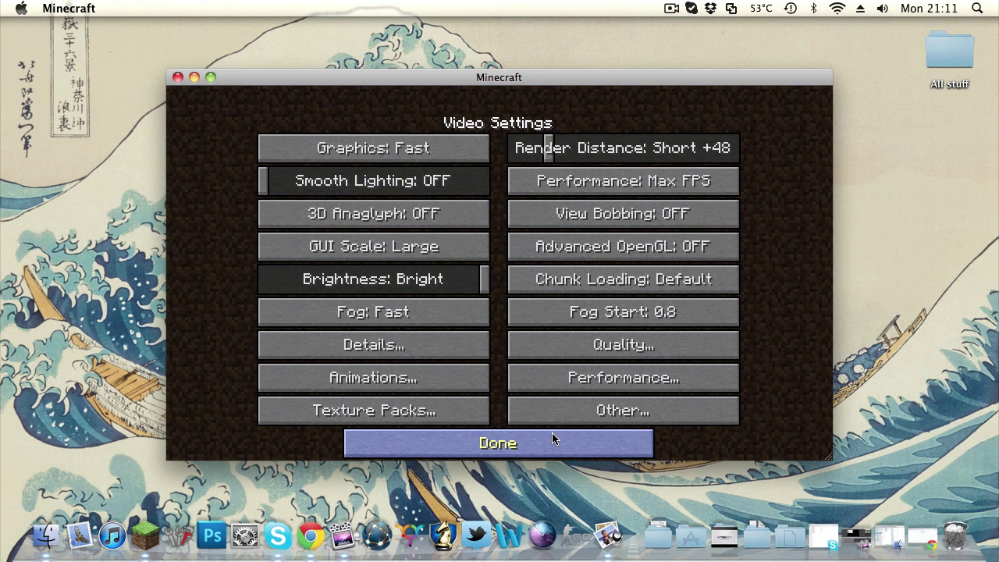
pyautogui.click(552, 434)
pyautogui.click(505, 437)
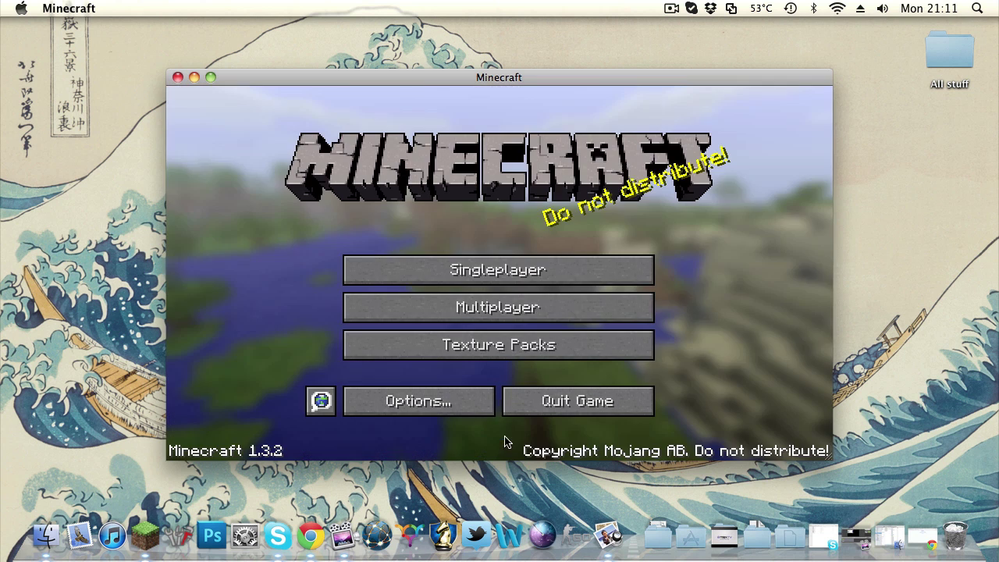
# Load a singleplayer world and walk forward to check how smoothly the game runs
pyautogui.click(456, 265)
pyautogui.click(433, 238)
pyautogui.click(400, 390)
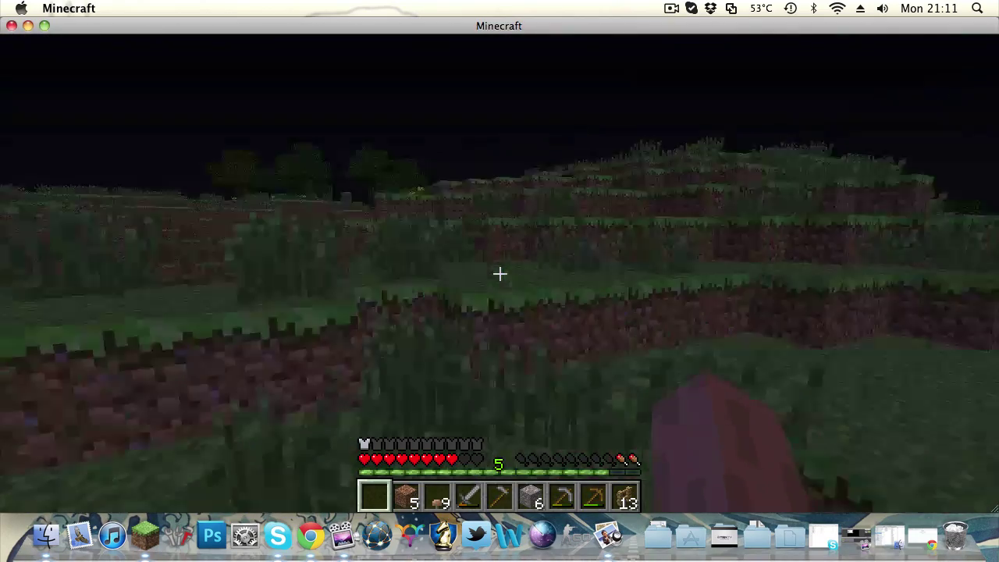
pyautogui.press('w')
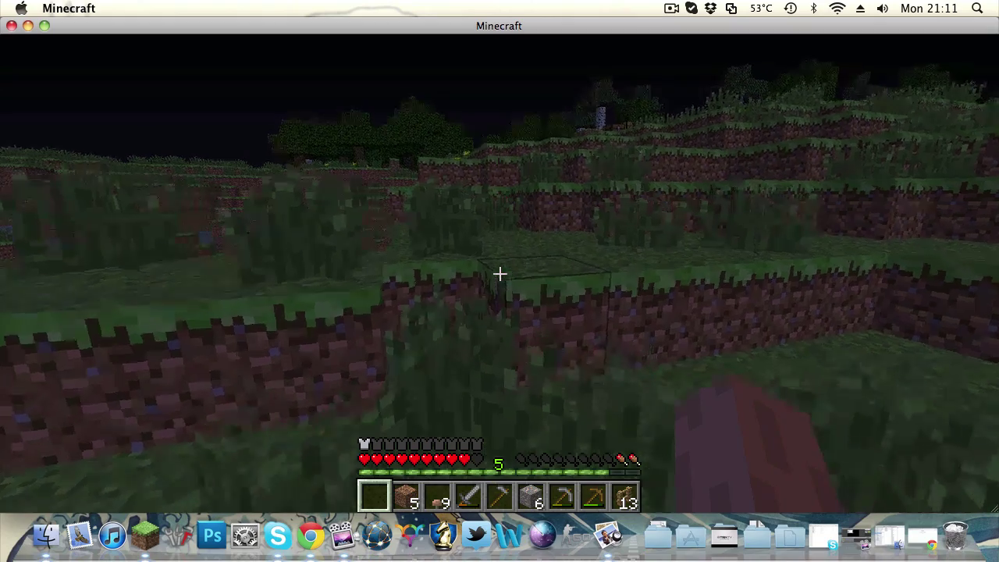
# Switch the game to full screen while walking toward the camp, and show the debug overlay with the frame rate
pyautogui.press('w')
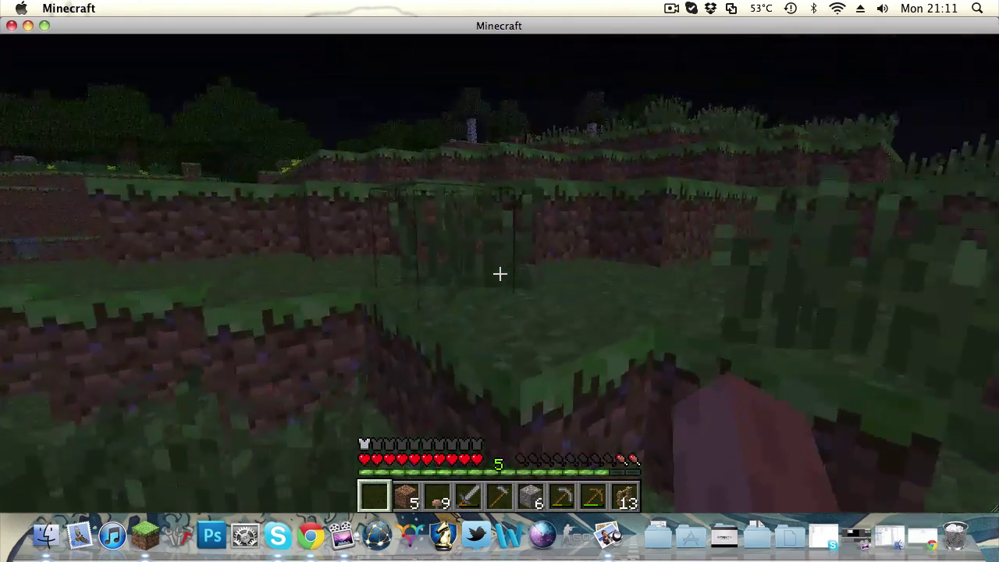
pyautogui.press('w')
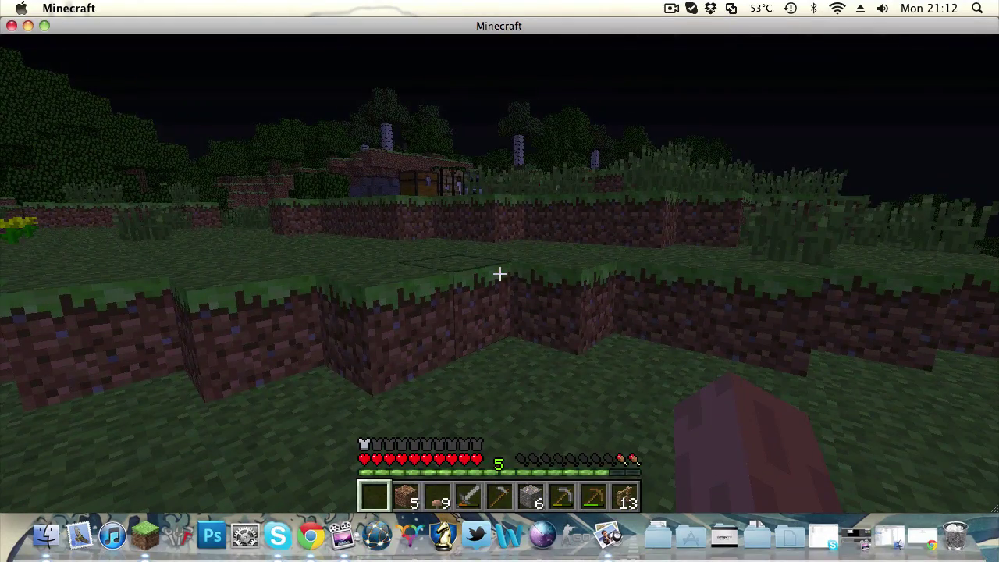
pyautogui.press('F11')
pyautogui.press('w')
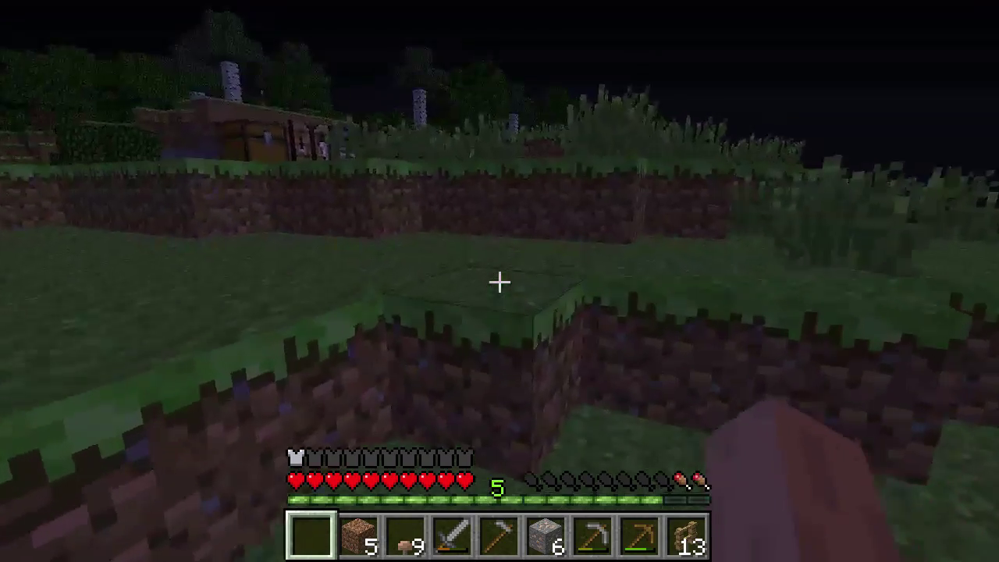
pyautogui.press('w')
pyautogui.press('F3')
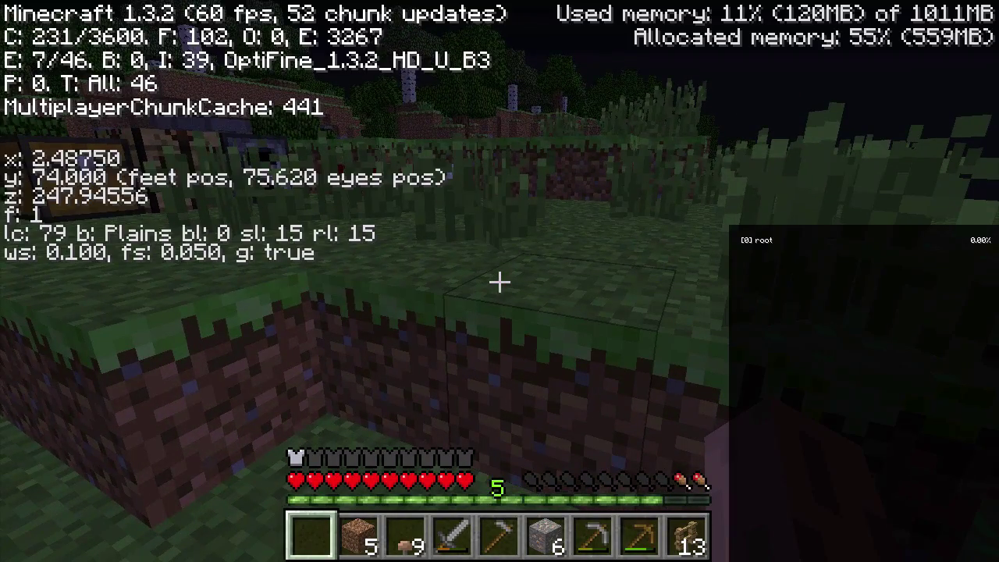
# Walk and jump around the camp and the grassy hillside to check the frame rate
pyautogui.press('w')
pyautogui.press('space')
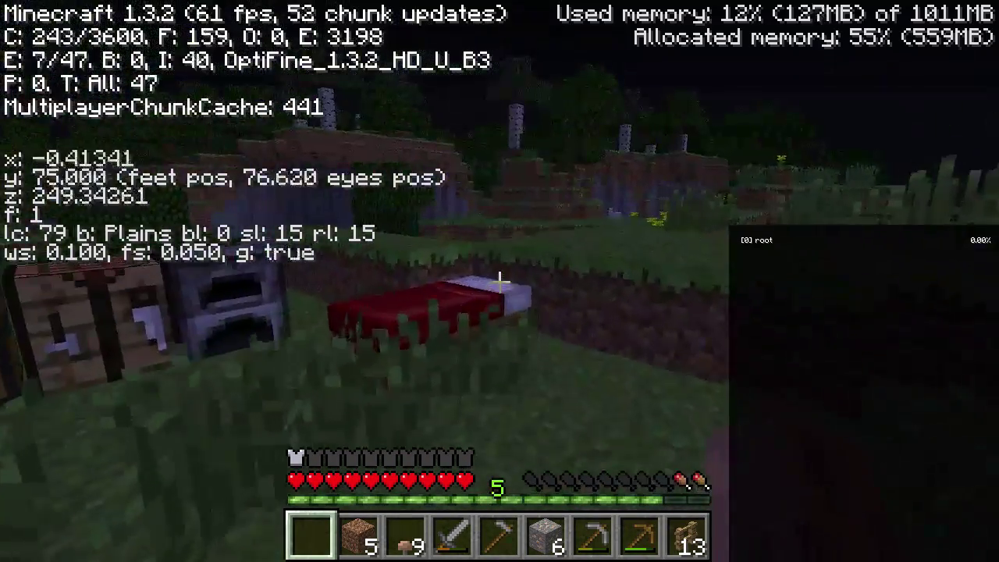
pyautogui.press('w')
pyautogui.press('space')
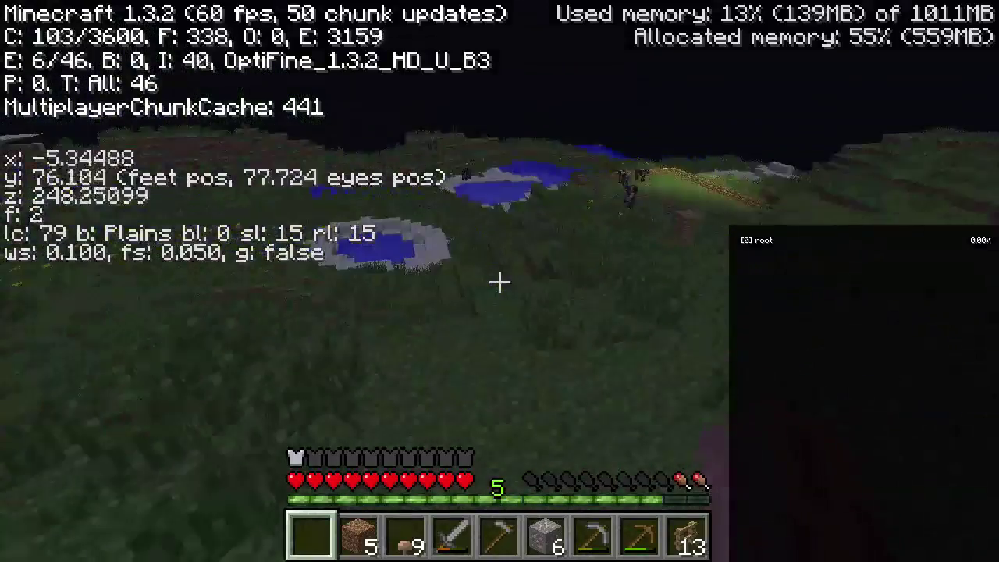
pyautogui.press('w')
pyautogui.press('w')
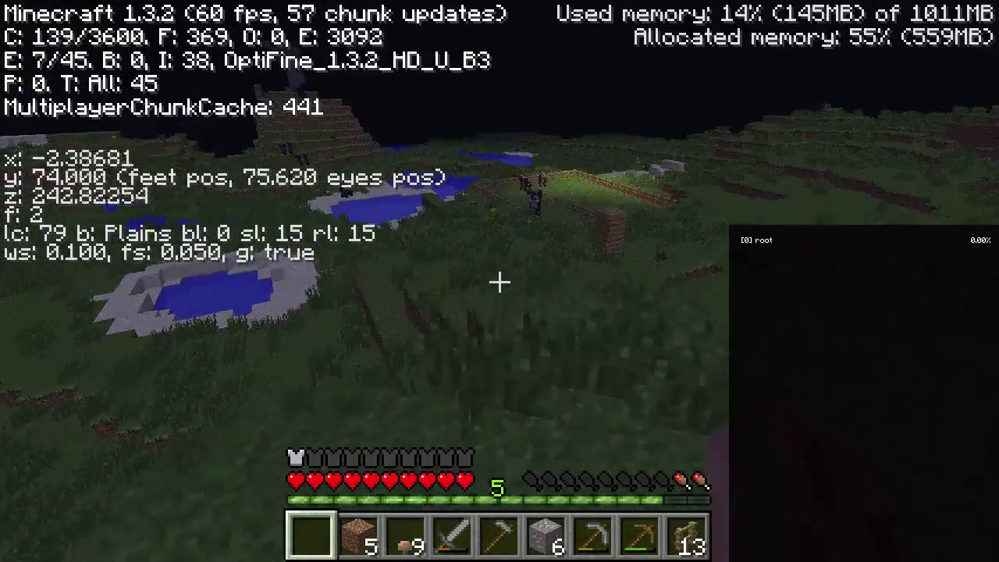
pyautogui.press('d')
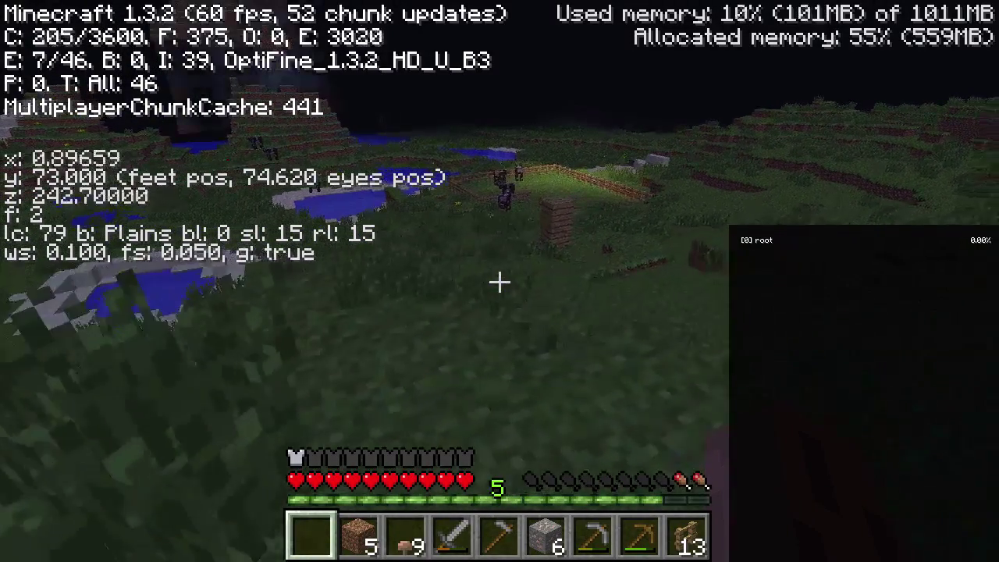
pyautogui.press('w')
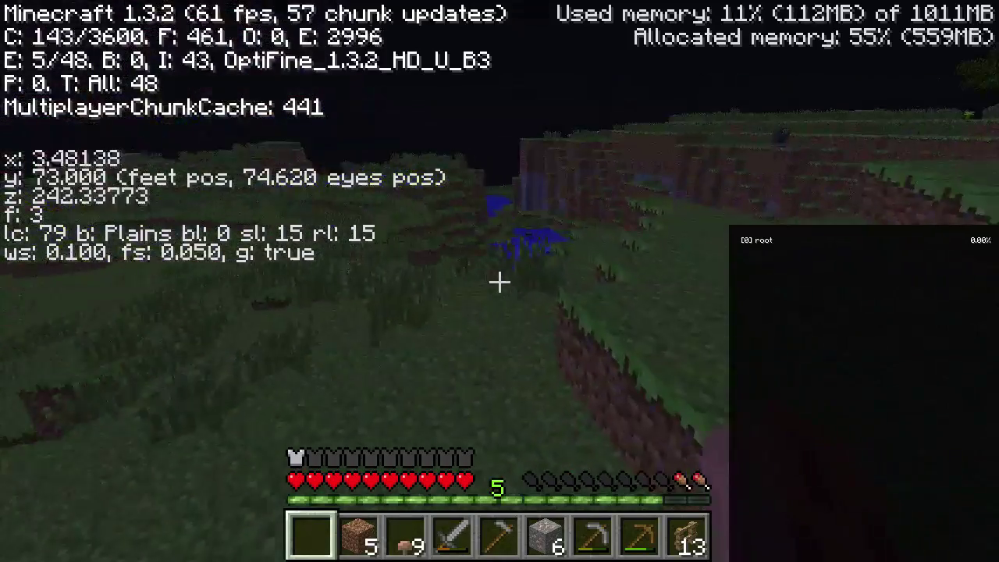
pyautogui.press('w')
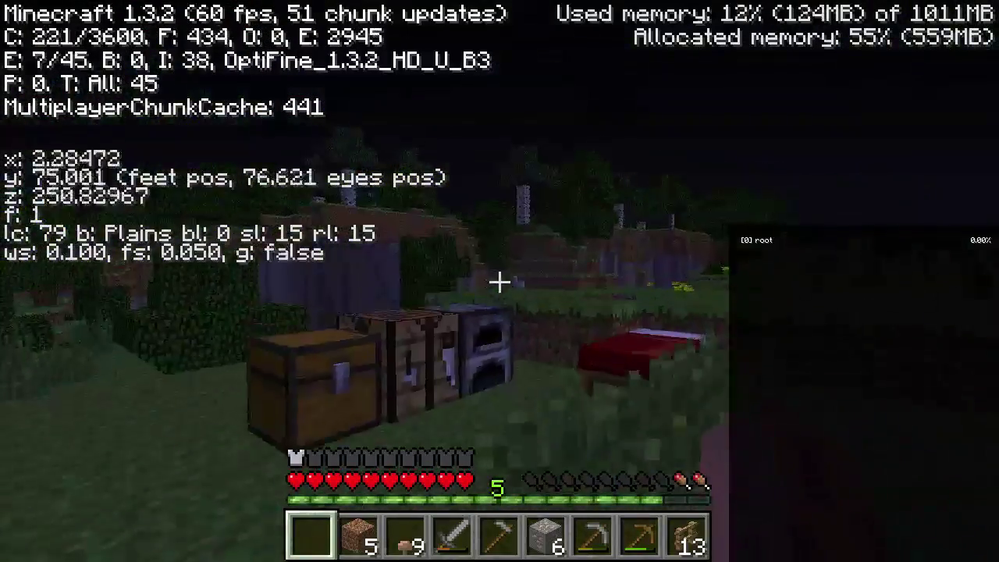
pyautogui.press('w')
pyautogui.press('space')
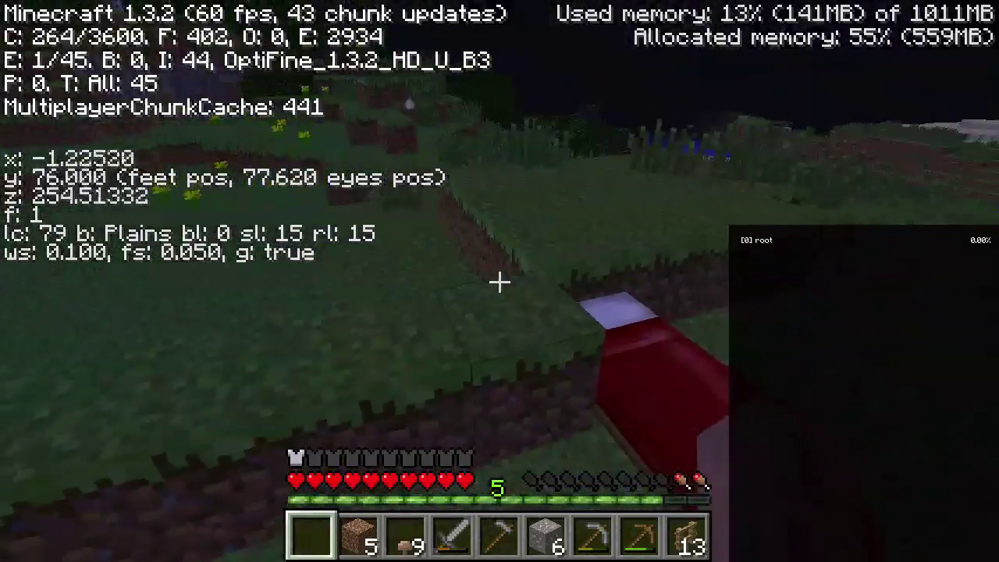
pyautogui.press('w')
pyautogui.press('space')
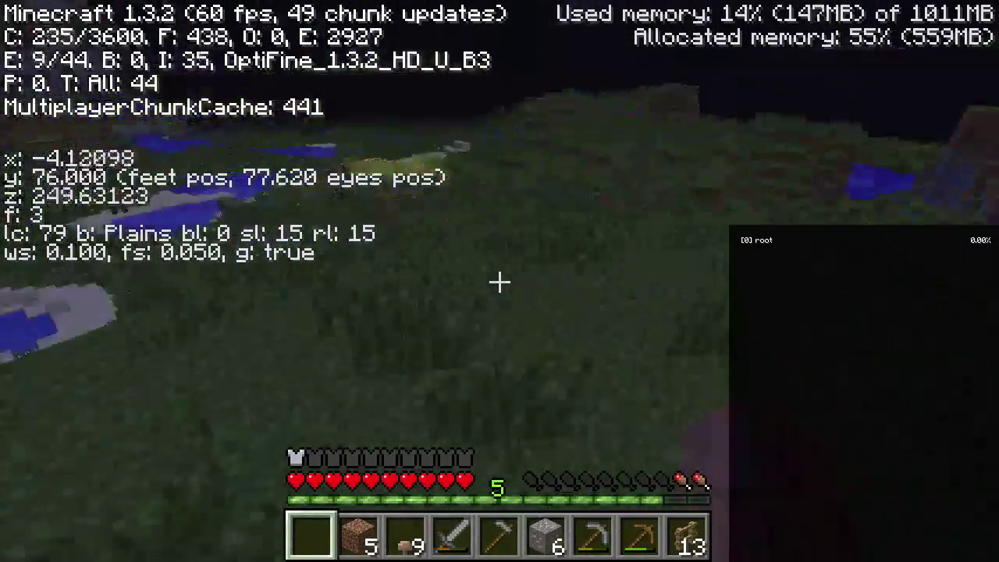
pyautogui.press('w')
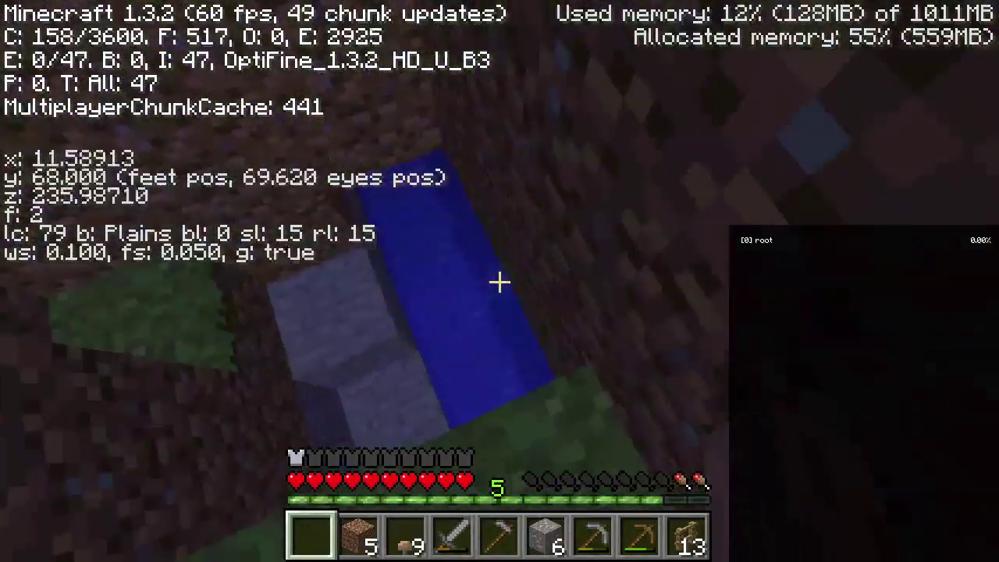
# Go down into the water pit, select the dirt blocks, climb out and head back uphill to check the frame rate
pyautogui.press('w')
pyautogui.press('space')
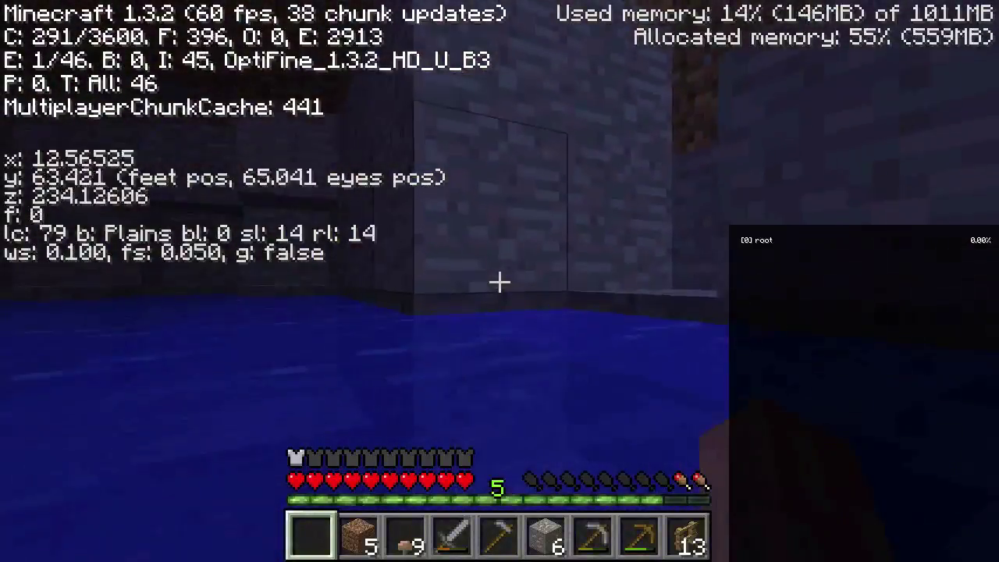
pyautogui.press('w')
pyautogui.press('space')
pyautogui.press('2')
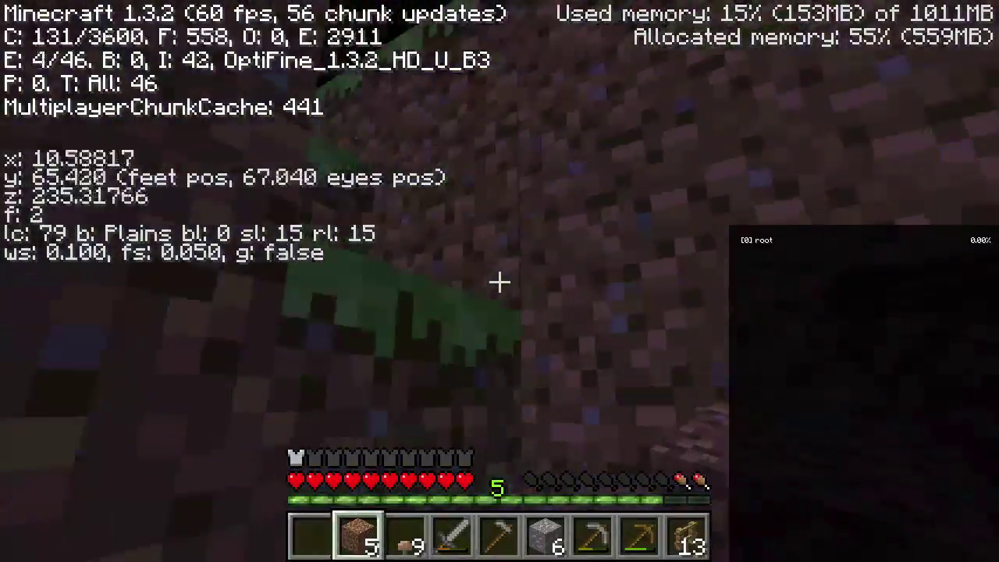
pyautogui.press('w')
pyautogui.press('space')
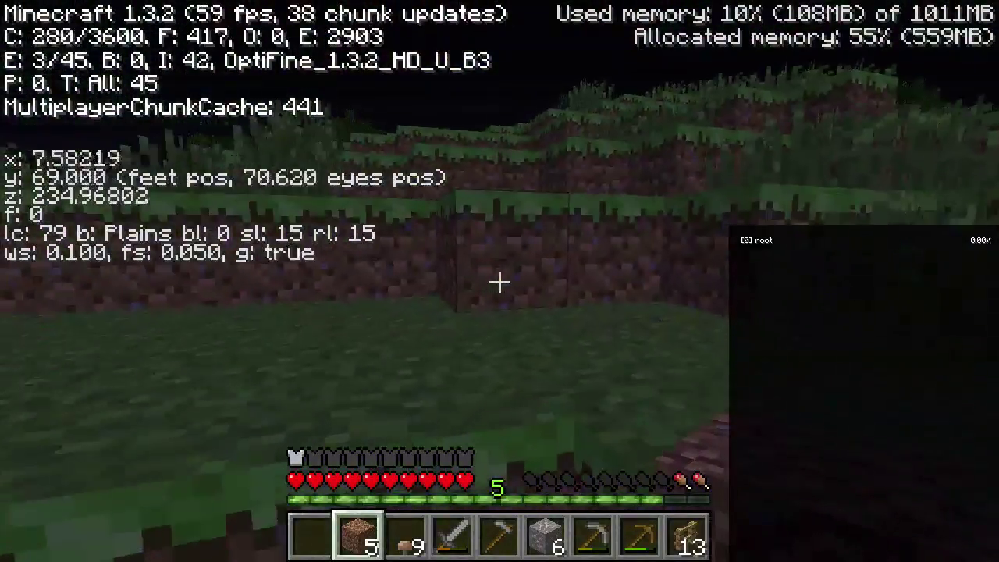
pyautogui.press('w')
pyautogui.press('space')
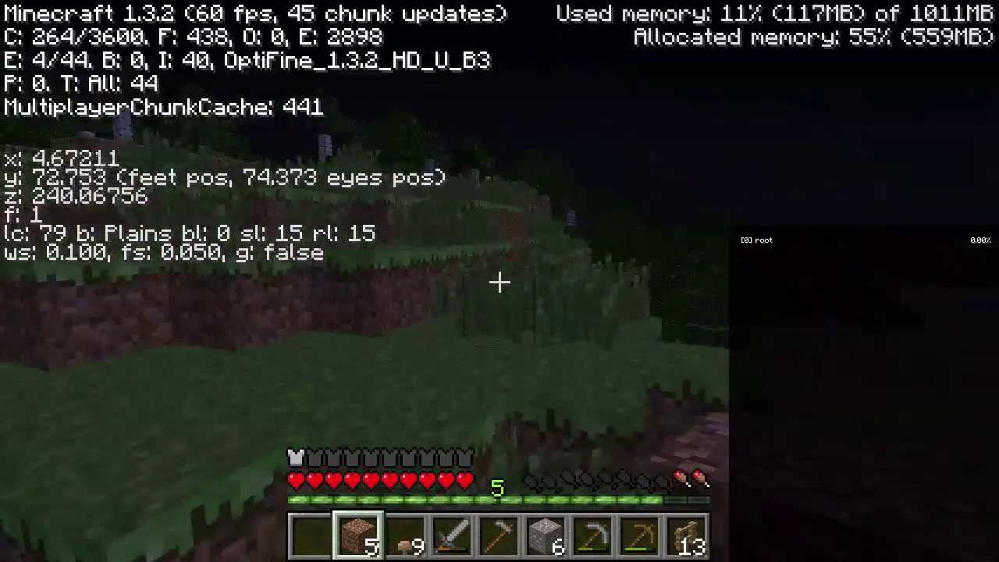
# Save and quit the current world, and create a new singleplayer world
pyautogui.press('Escape')
pyautogui.click(457, 408)
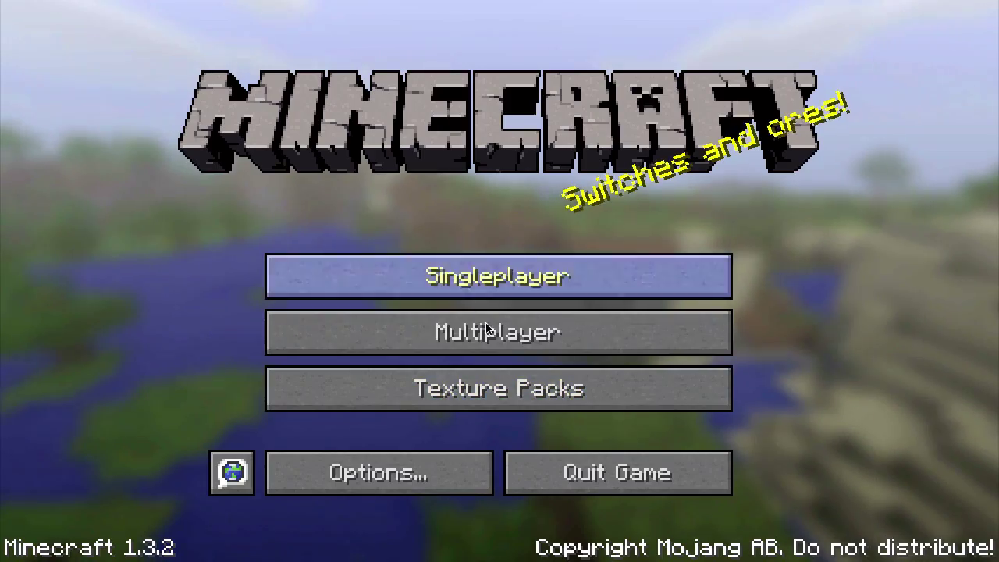
pyautogui.click(496, 278)
pyautogui.click(516, 459)
pyautogui.click(357, 505)
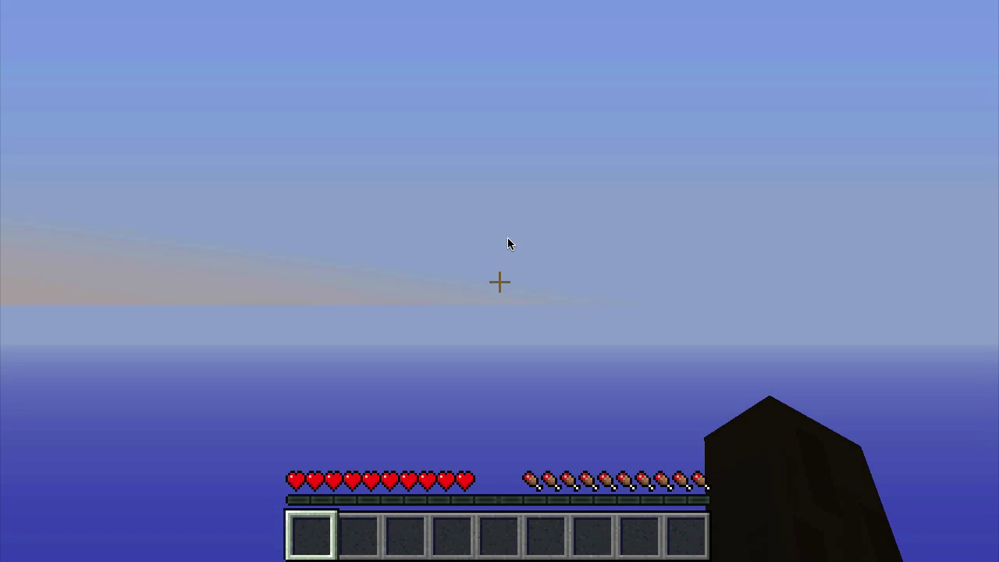
# Show the debug overlay with the profiler chart, and walk out of the jungle into the desert to check the frame rate
pyautogui.hotkey('shift', 'F3')
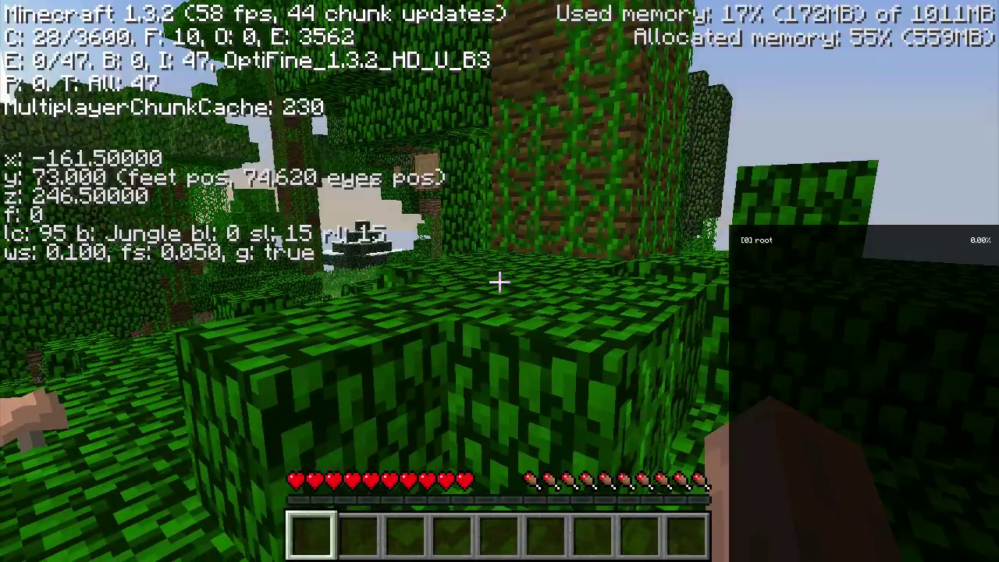
pyautogui.press('w')
pyautogui.press('space')
pyautogui.press('w')
pyautogui.press('w')
pyautogui.press('space')
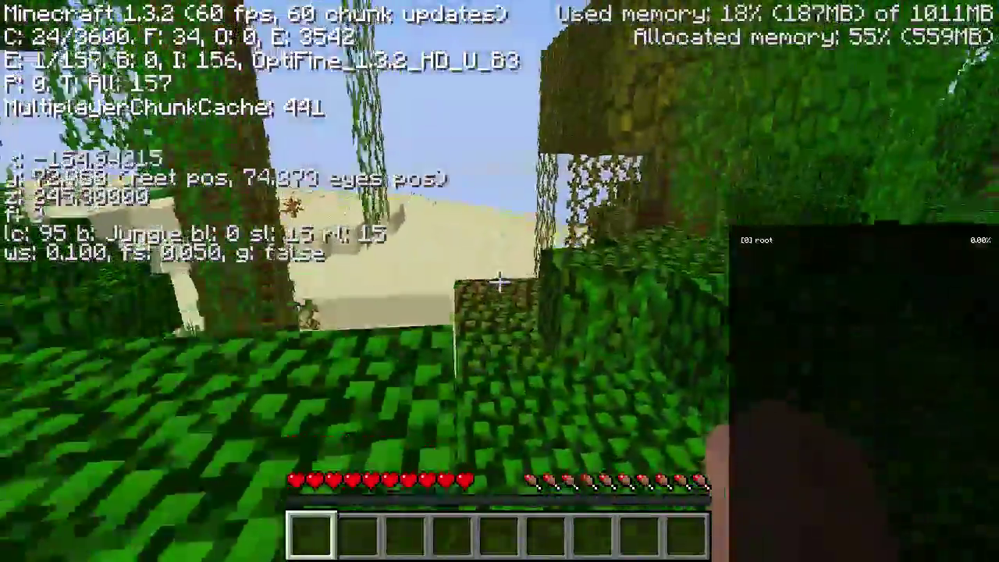
pyautogui.press('w')
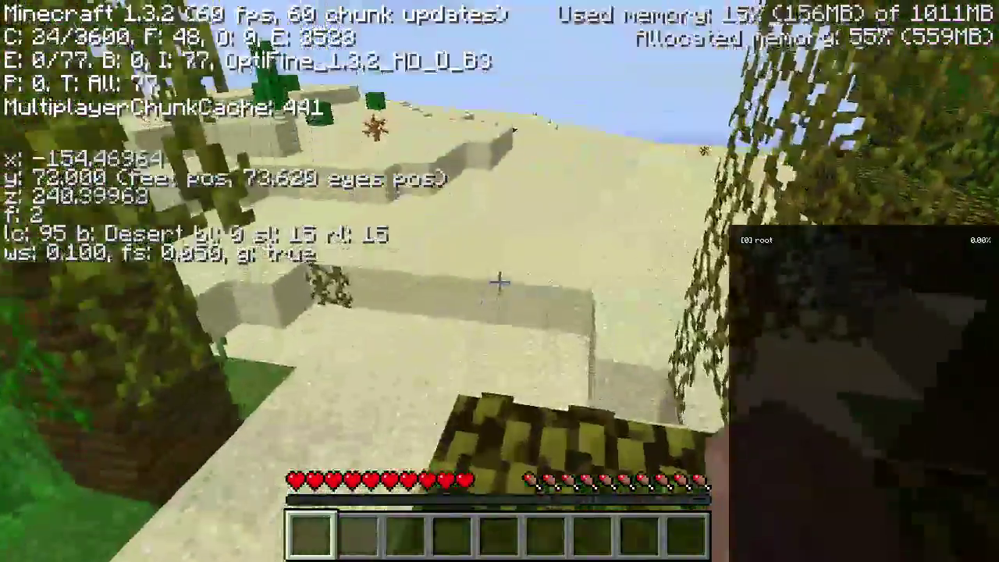
pyautogui.press('space')
pyautogui.press('w')
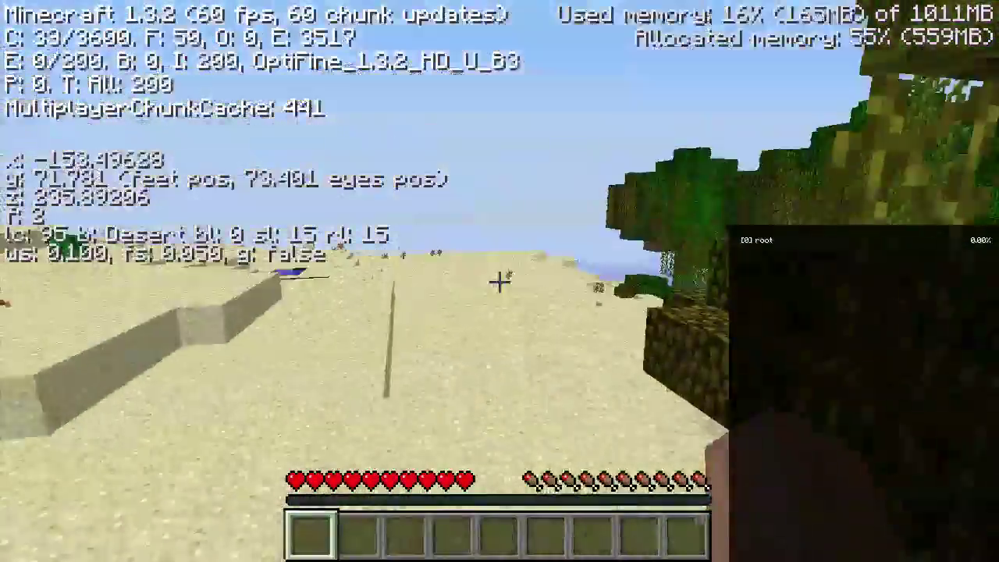
# Walk and jump farther across the desert past the cacti to check how smoothly new terrain loads
pyautogui.press('w')
pyautogui.press('space')
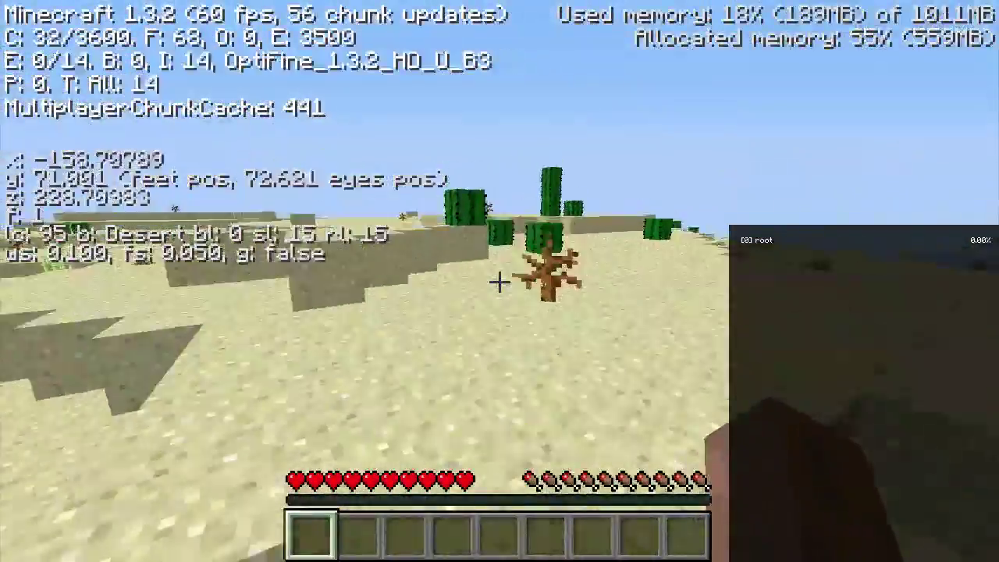
pyautogui.press('w')
pyautogui.press('w')
pyautogui.press('space')
pyautogui.press('w')
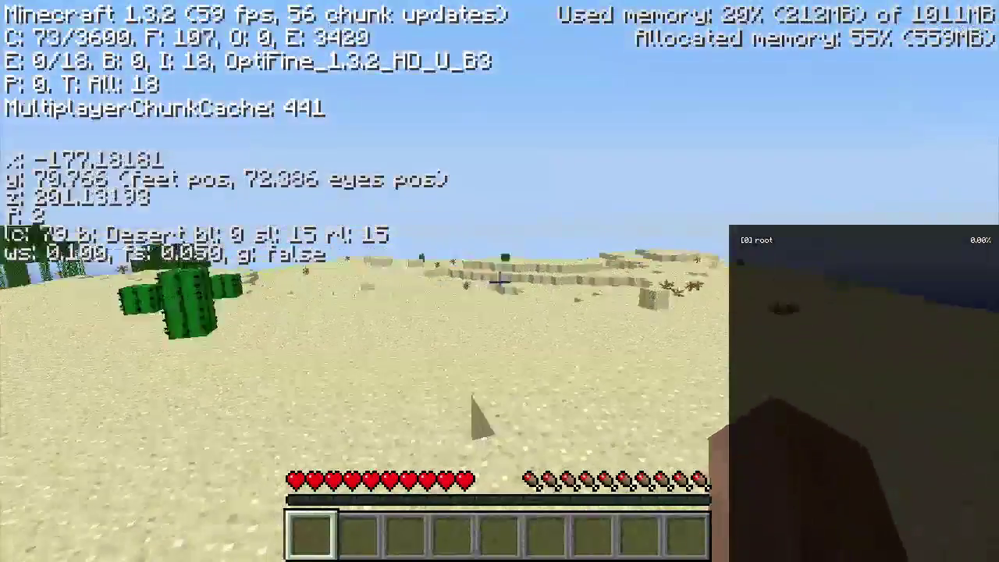
pyautogui.press('w')
# Set the render distance to Normal +80 in the video settings, and walk on across the desert to test it
pyautogui.press('Escape')
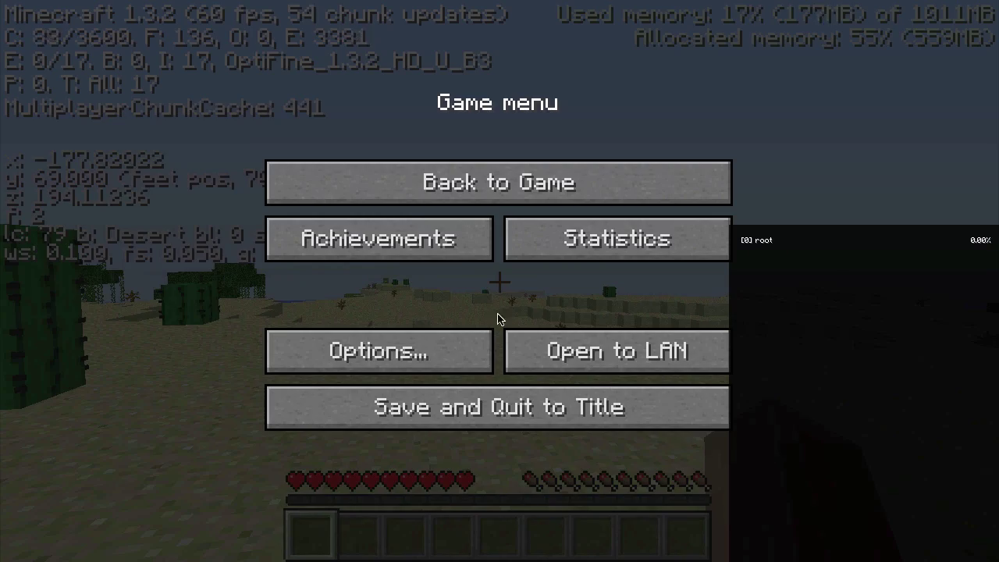
pyautogui.click(415, 351)
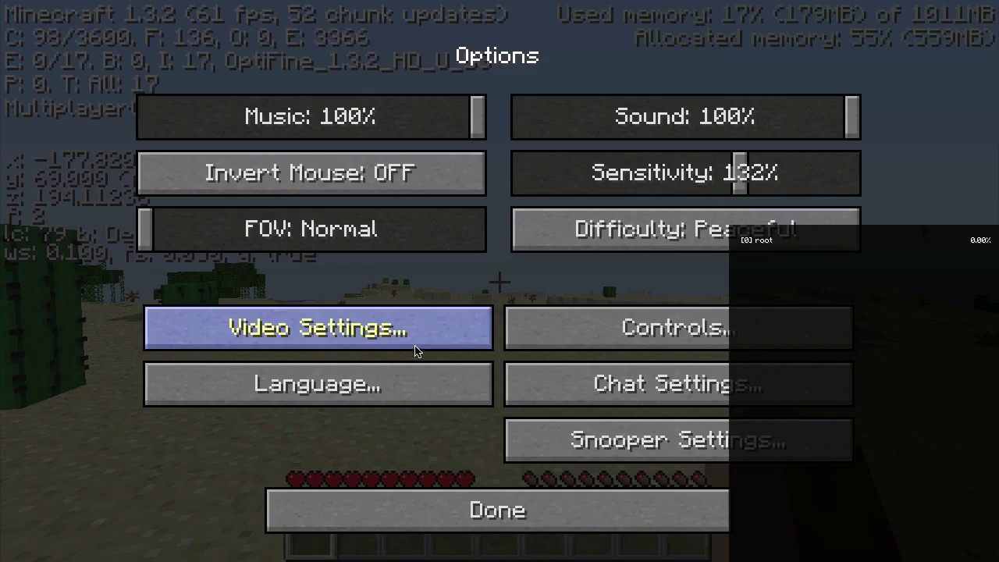
pyautogui.click(350, 351)
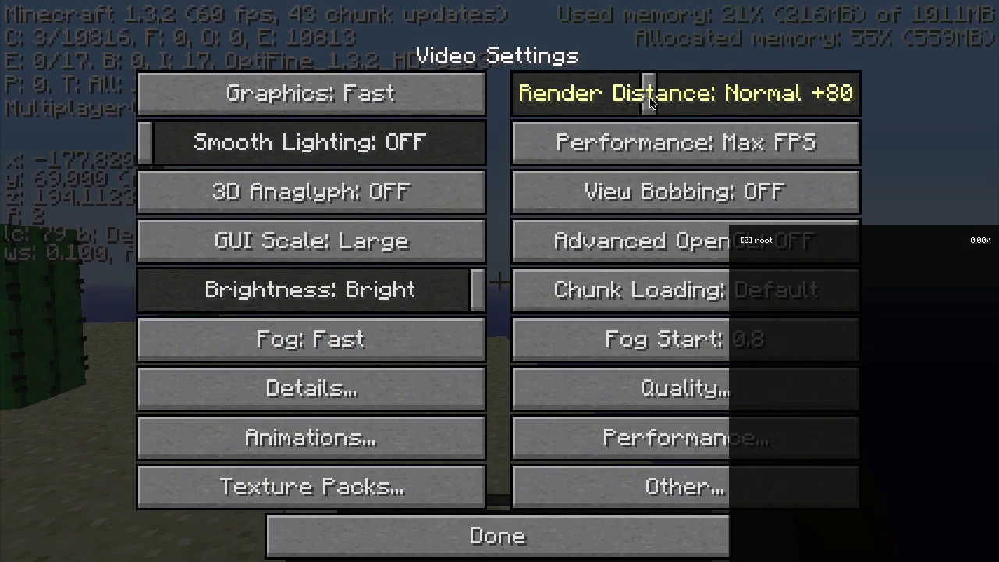
pyautogui.press('Escape')
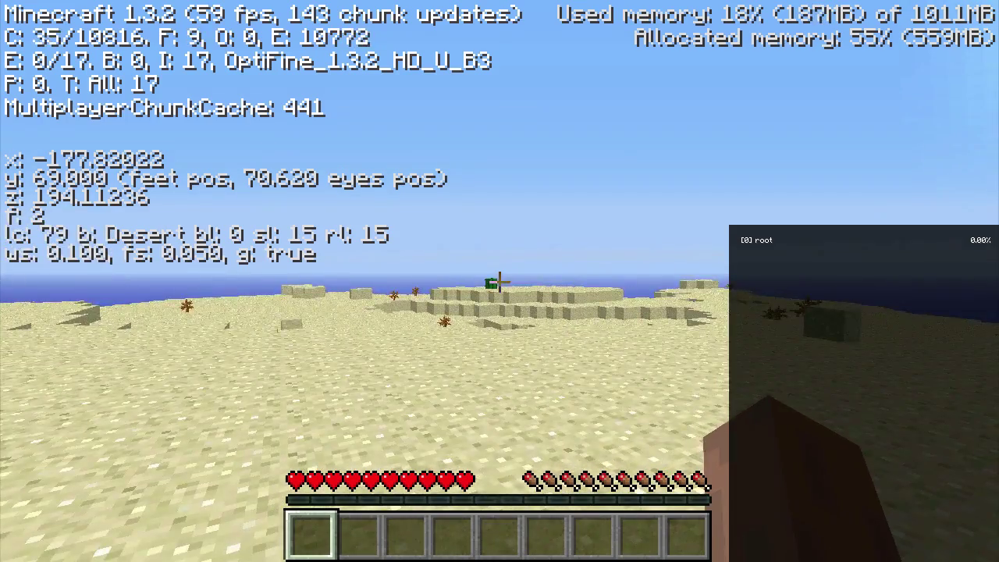
pyautogui.press('w')
pyautogui.press('w')
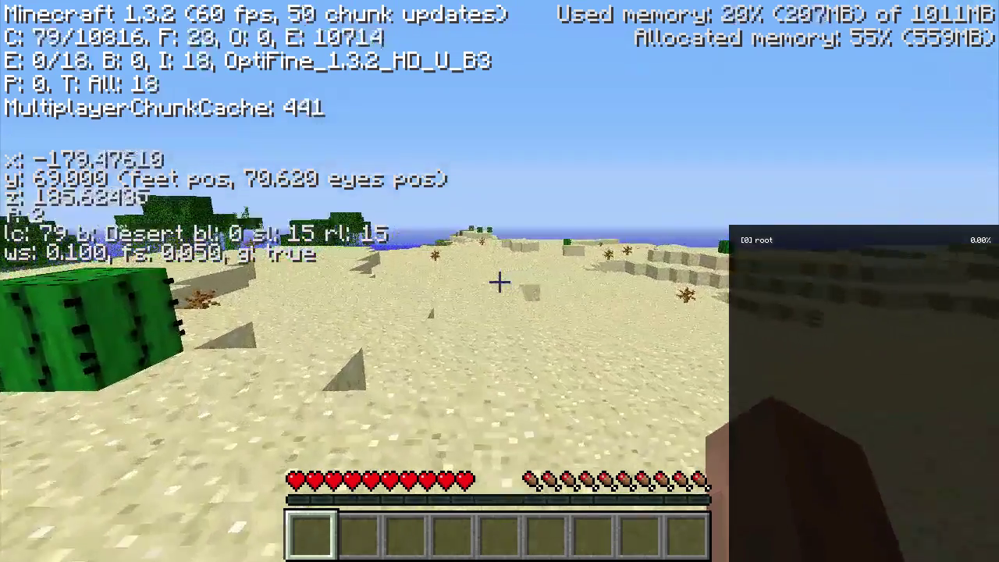
pyautogui.press('w')
# Raise the render distance further in the video settings, and walk across the sand to check the frame rate
pyautogui.press('Escape')
pyautogui.click(346, 350)
pyautogui.click(362, 334)
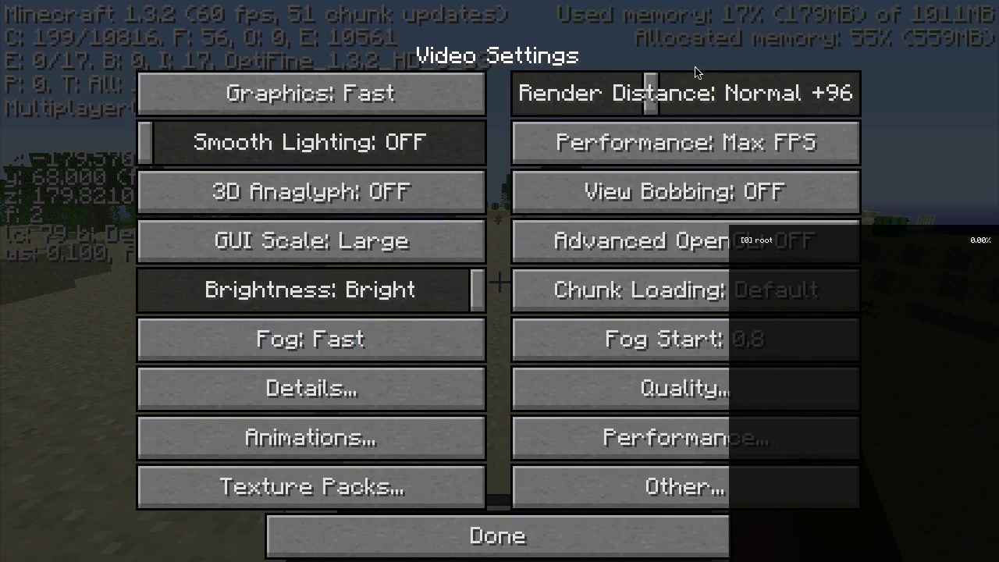
pyautogui.press('Escape')
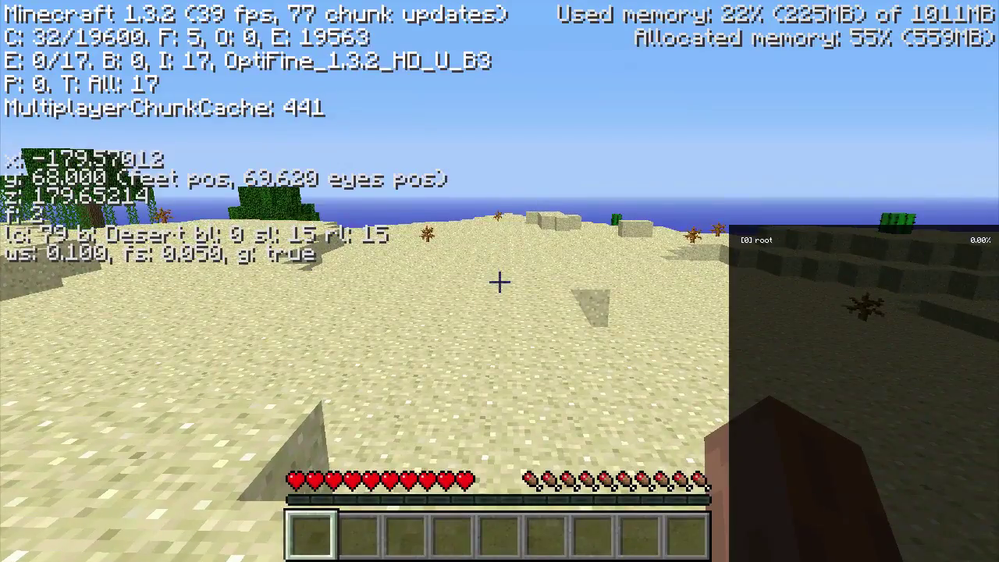
pyautogui.press('w')
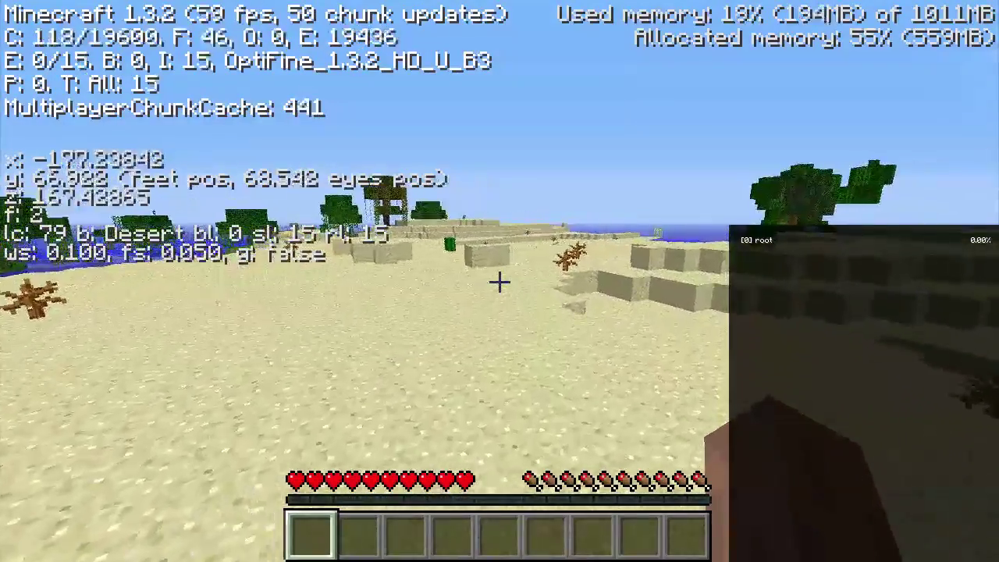
pyautogui.press('w')
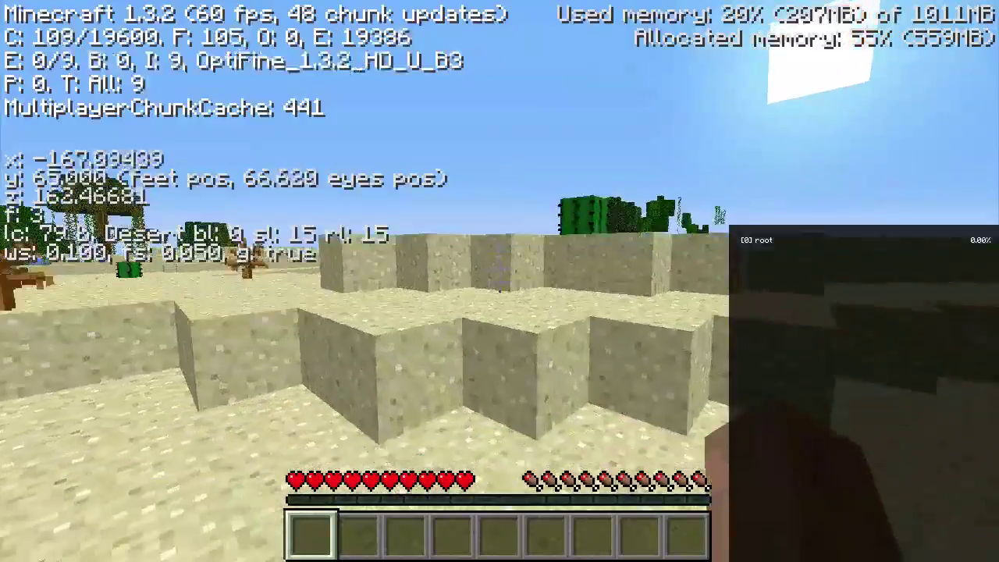
pyautogui.press('w')
# Set the render distance to Far +128 in the video settings, and walk on across the desert to check the frame rate
pyautogui.press('Escape')
pyautogui.click(434, 359)
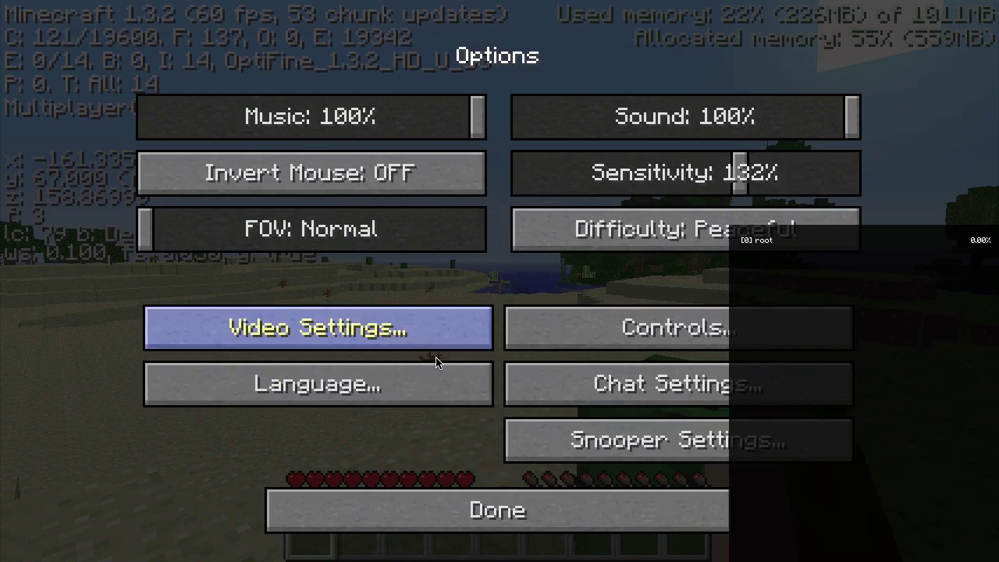
pyautogui.click(468, 327)
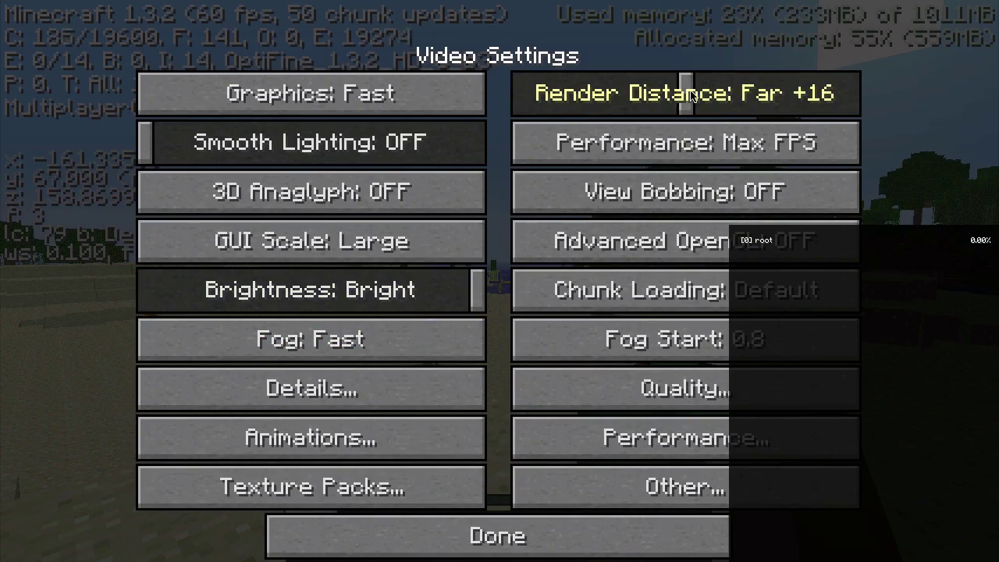
pyautogui.moveTo(763, 98); pyautogui.dragTo(769, 98)
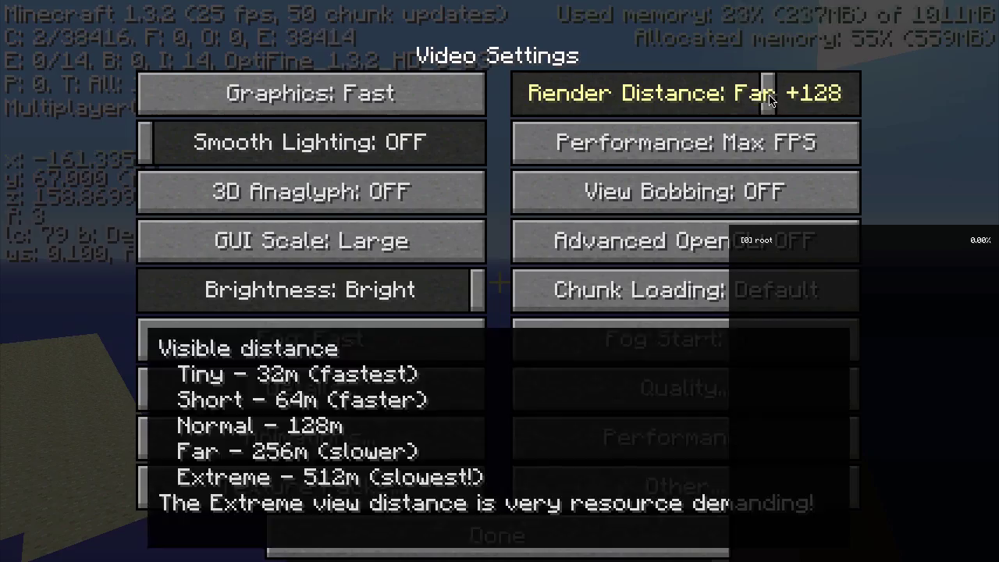
pyautogui.press('Escape')
pyautogui.press('w')
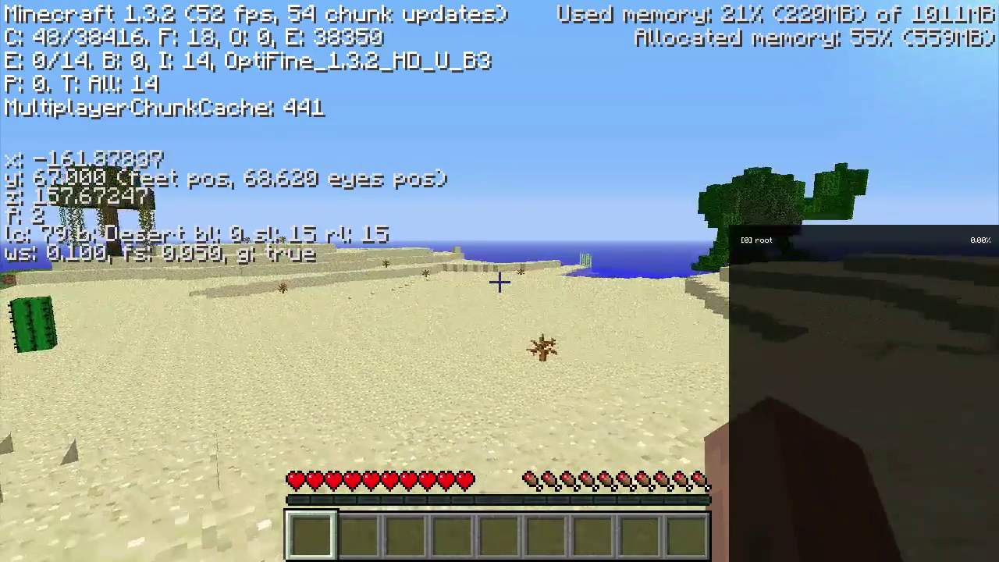
pyautogui.press('w')
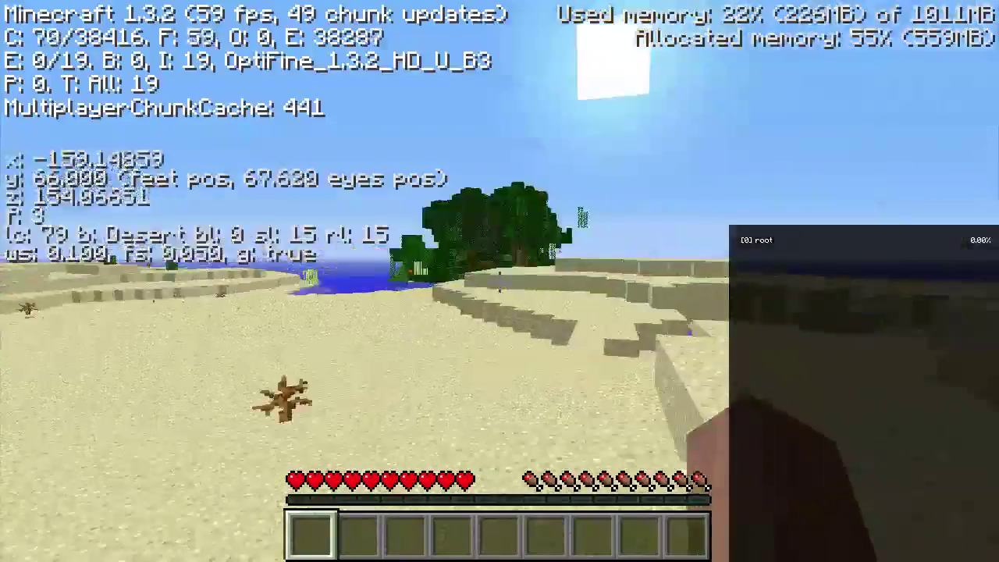
pyautogui.press('w')
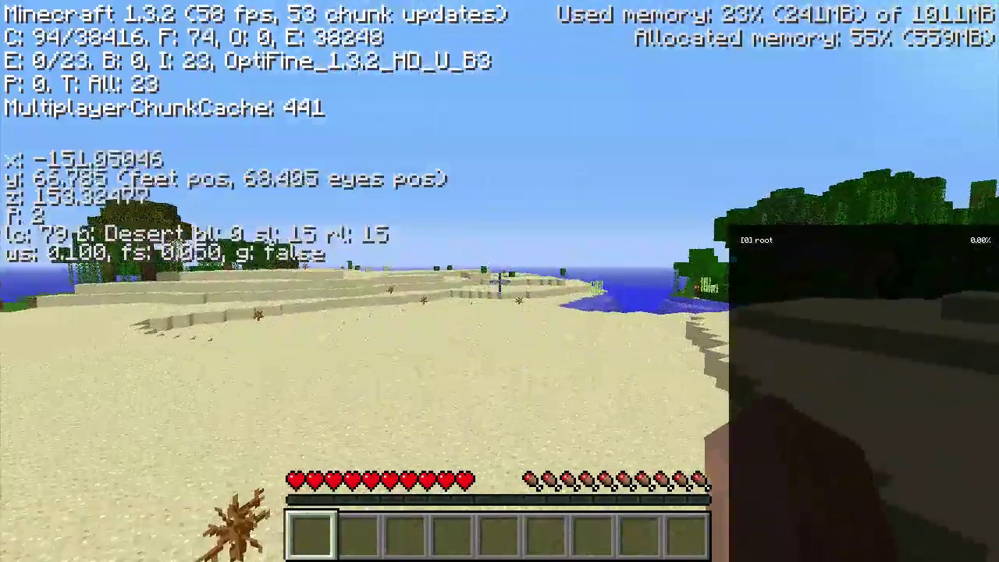
# Increase the render distance to Far +208 in the video settings, and walk over the sand toward the water to test it
pyautogui.press('Escape')
pyautogui.click(374, 350)
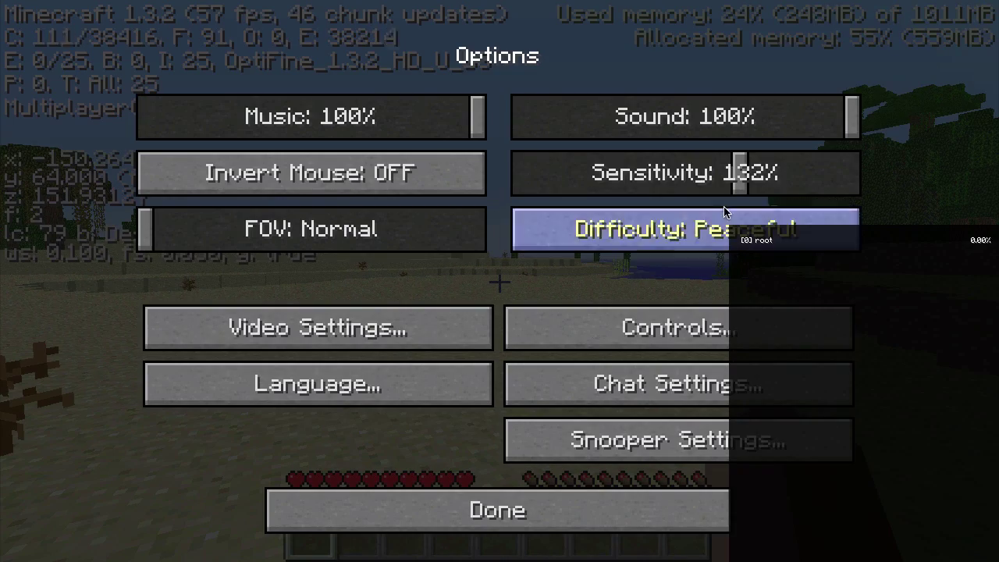
pyautogui.click(343, 328)
pyautogui.click(804, 93)
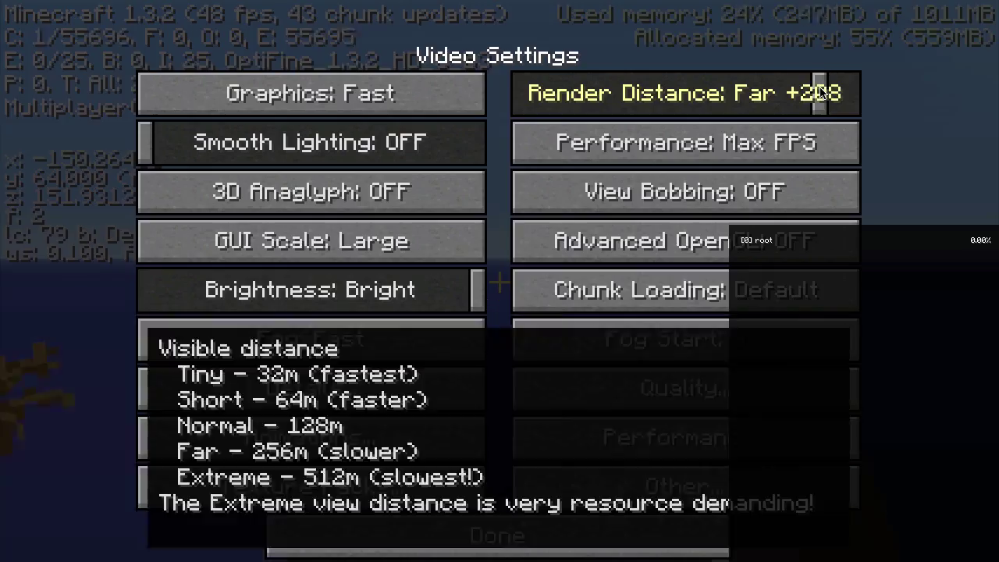
pyautogui.press('Escape')
pyautogui.press('w')
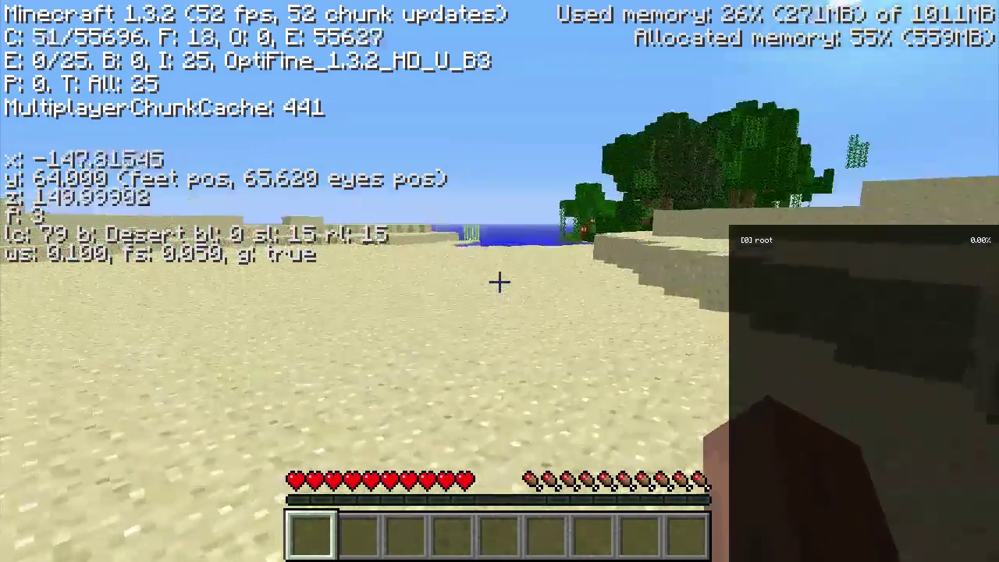
pyautogui.press('w')
pyautogui.press('space')
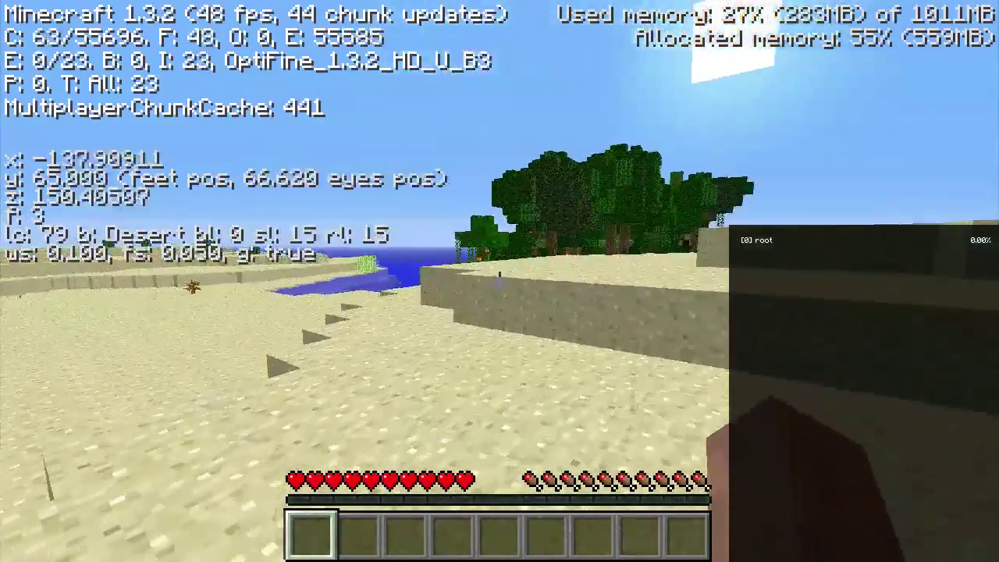
# Walk and jump along the riverbank and back over the open desert to examine the frame rate while terrain loads
pyautogui.press('w')
pyautogui.press('space')
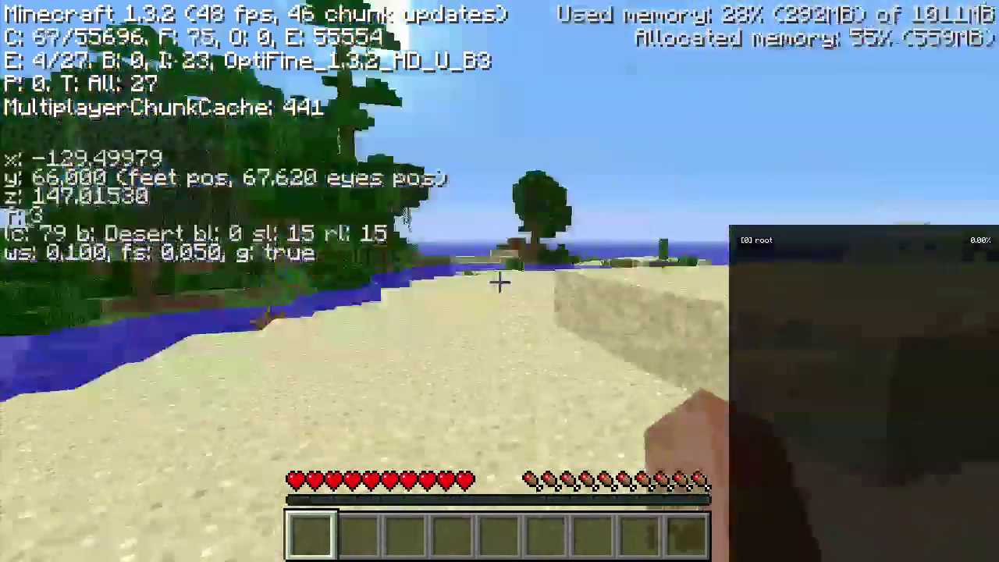
pyautogui.press('w')
pyautogui.press('space')
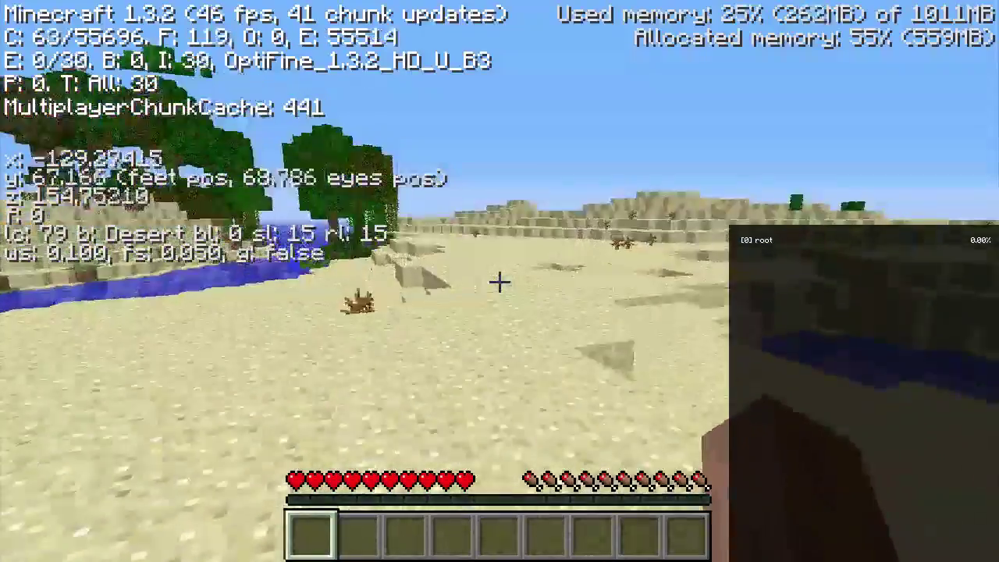
pyautogui.press('w')
pyautogui.press('space')
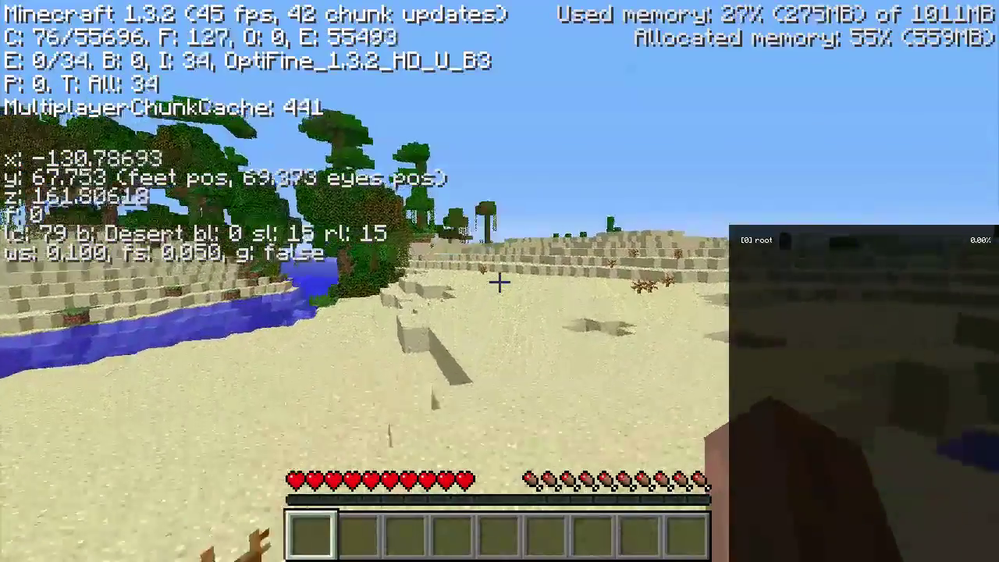
pyautogui.press('w')
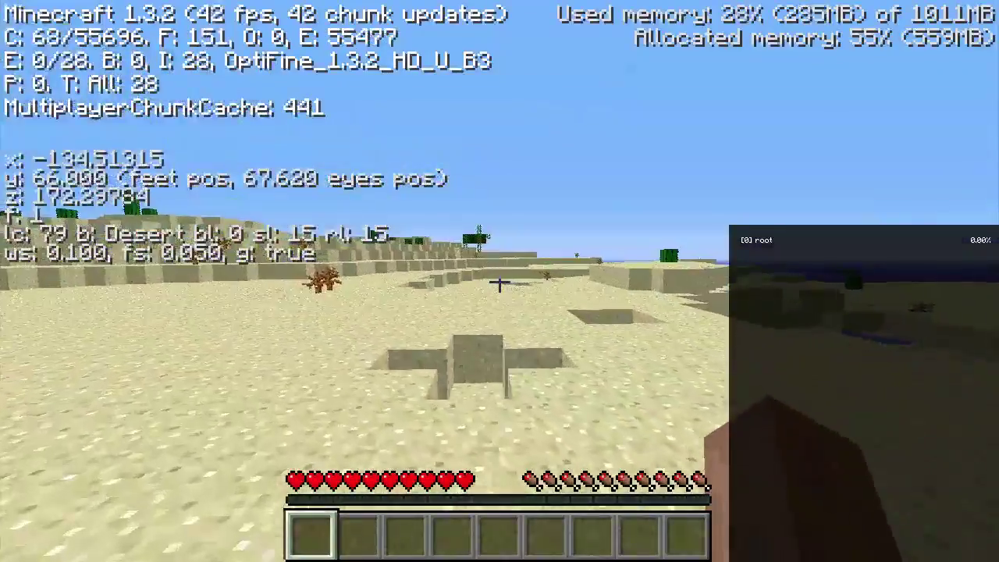
pyautogui.press('w')
# Save and quit the world to the title screen, and set the render distance to Far +16 in the video settings
pyautogui.press('Escape')
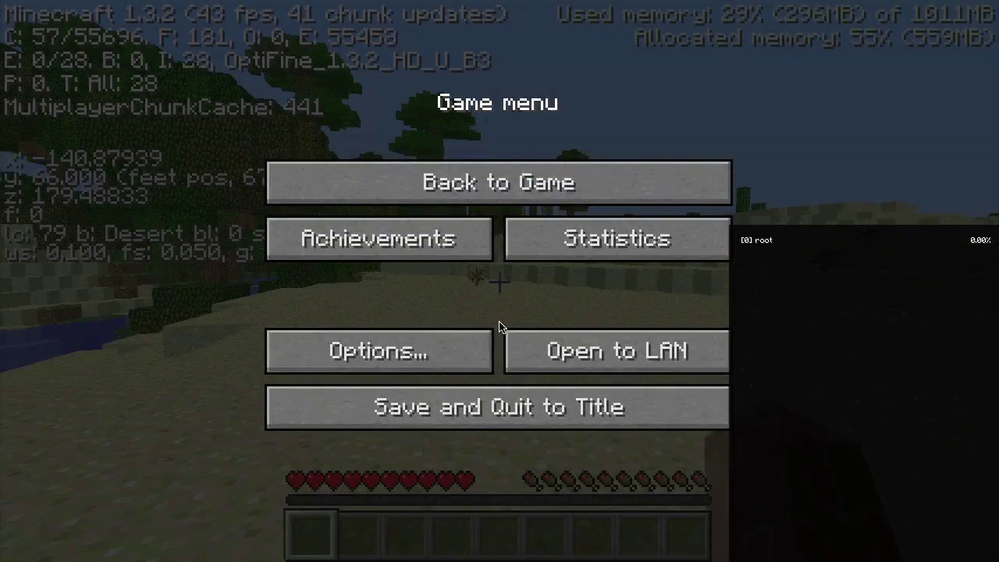
pyautogui.click(480, 420)
pyautogui.click(437, 487)
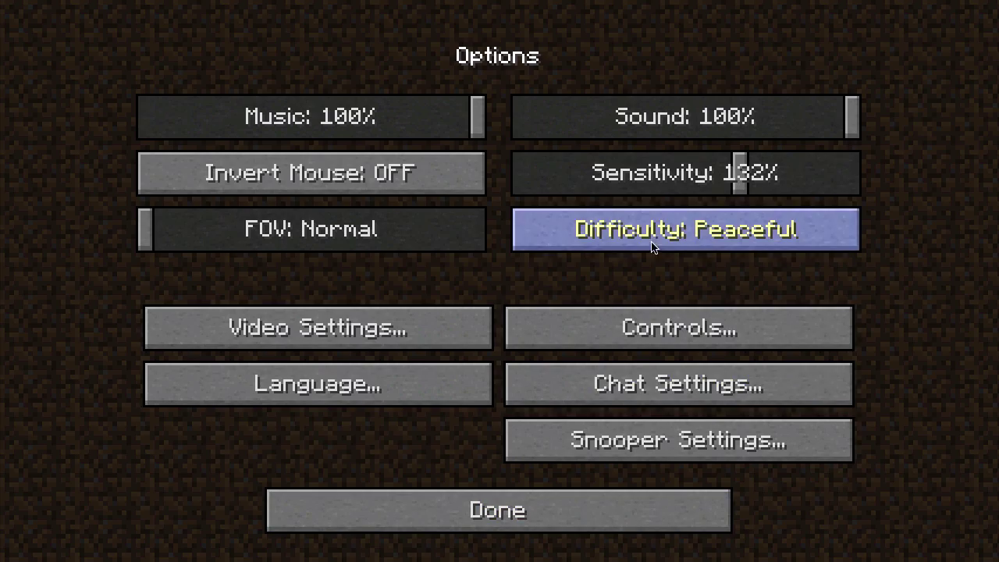
pyautogui.click(320, 329)
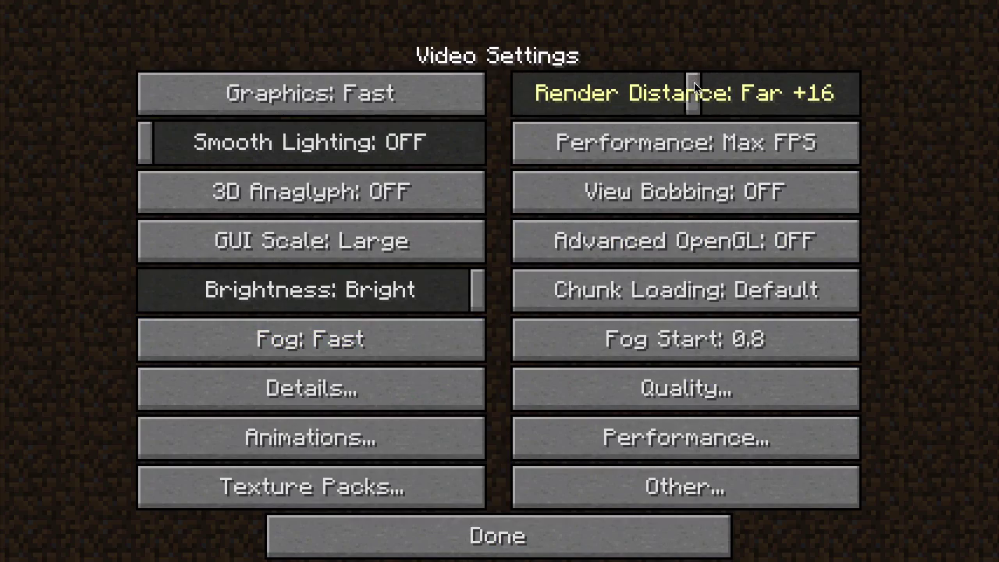
pyautogui.press('Escape')
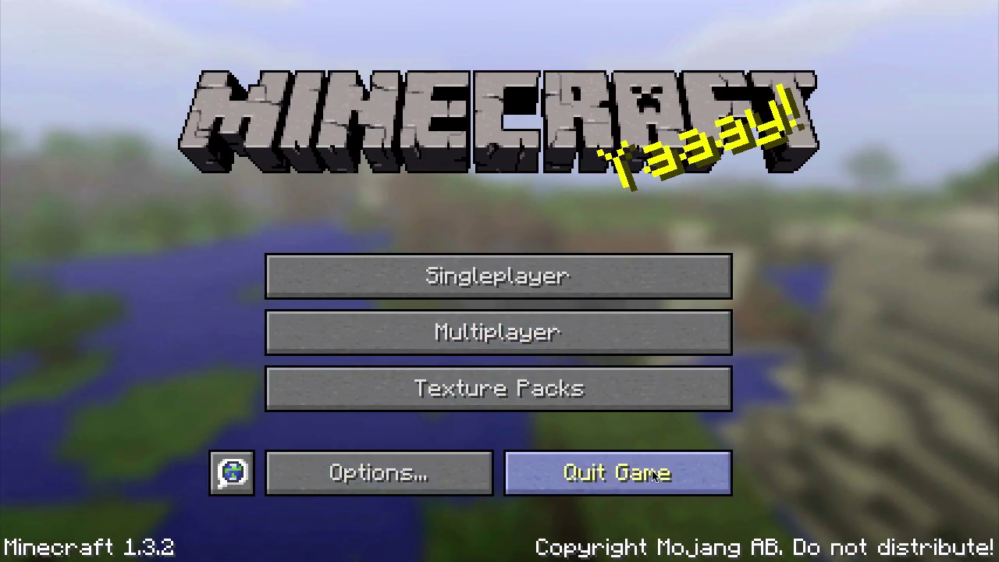
# Quit the game to the desktop, and bring up the screen recorder's options
pyautogui.click(622, 465)
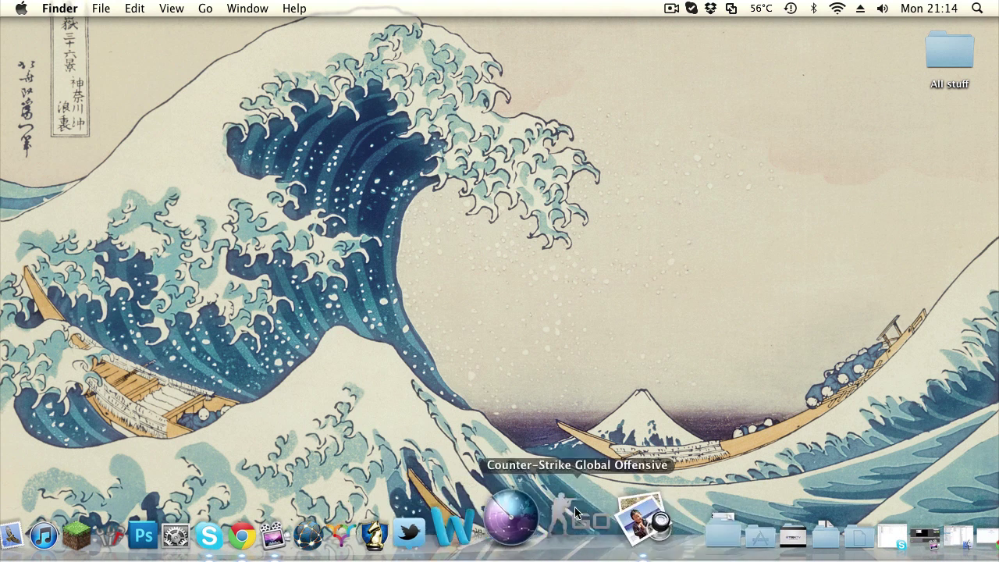
pyautogui.click(634, 463)
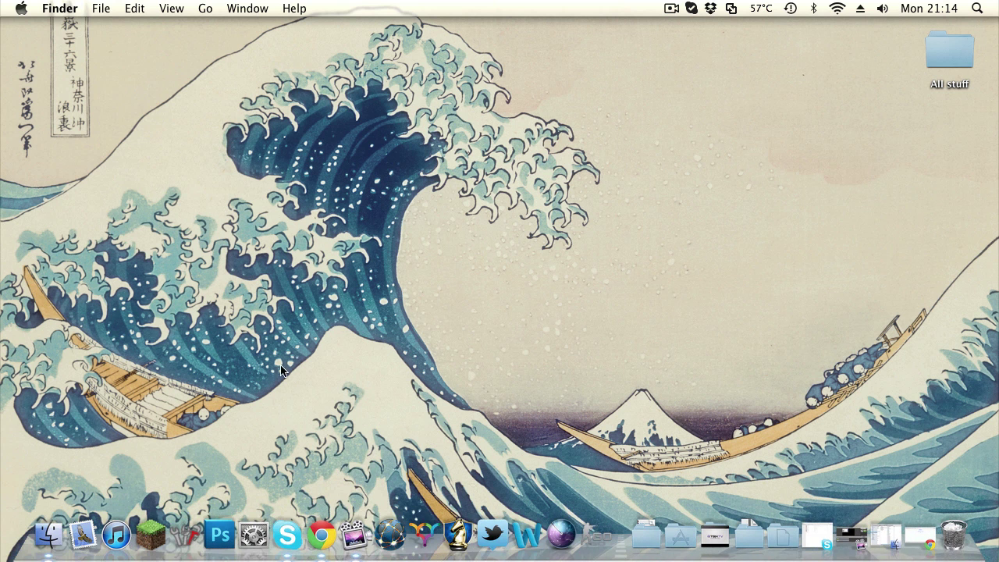
pyautogui.rightClick(364, 521)
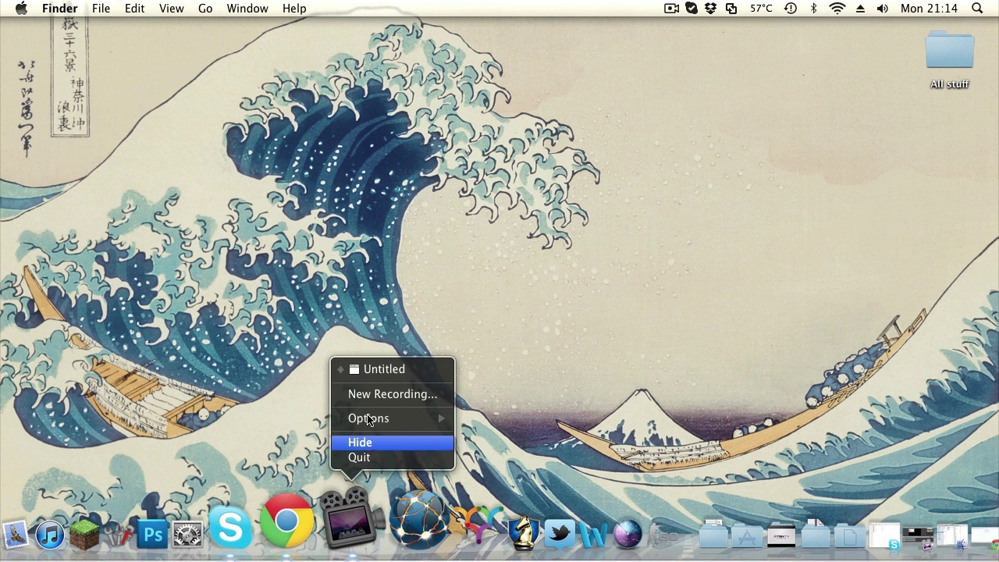